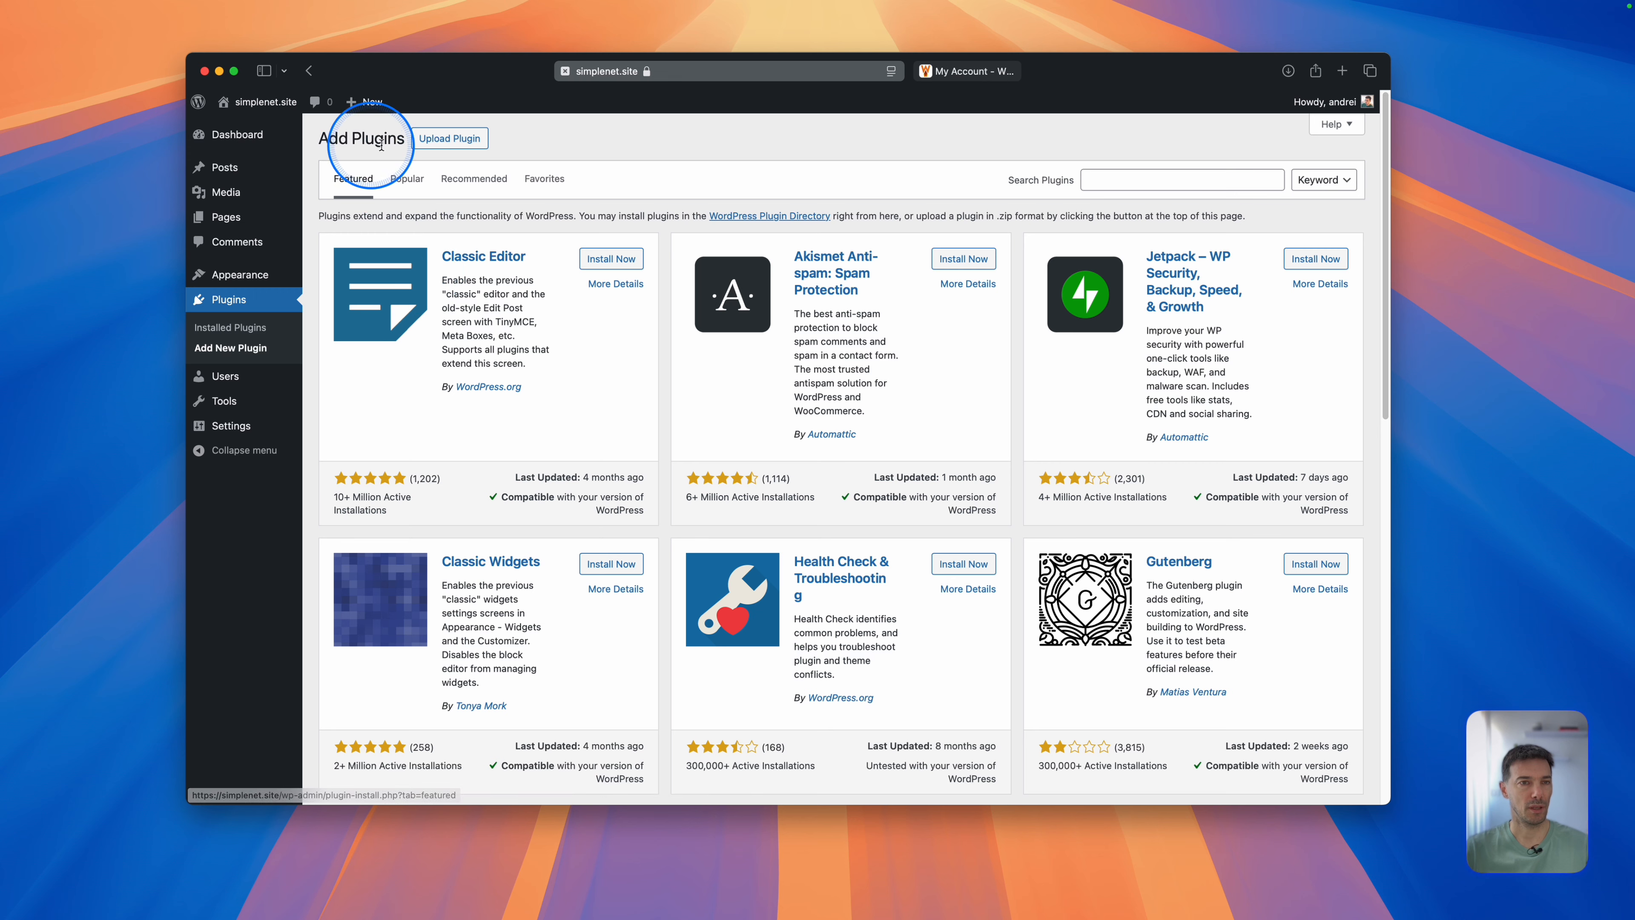
# Upload the plugin archive wp-rocket_3.18.3.zip from the Premium plugins folder and install it.
pyautogui.click(452, 141)
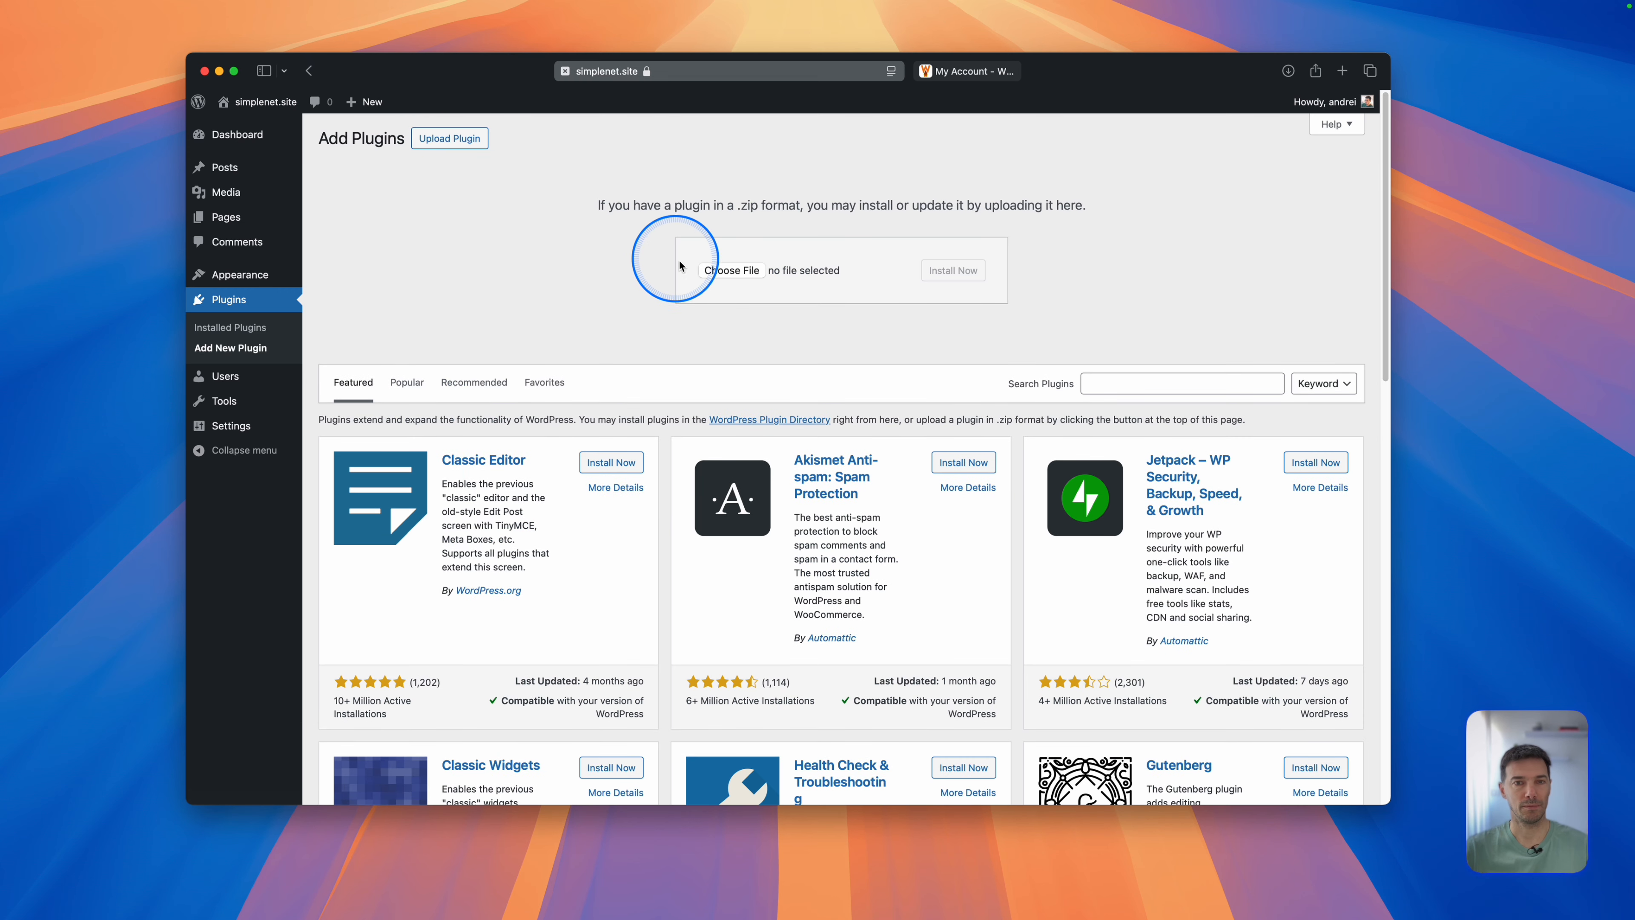
pyautogui.click(720, 274)
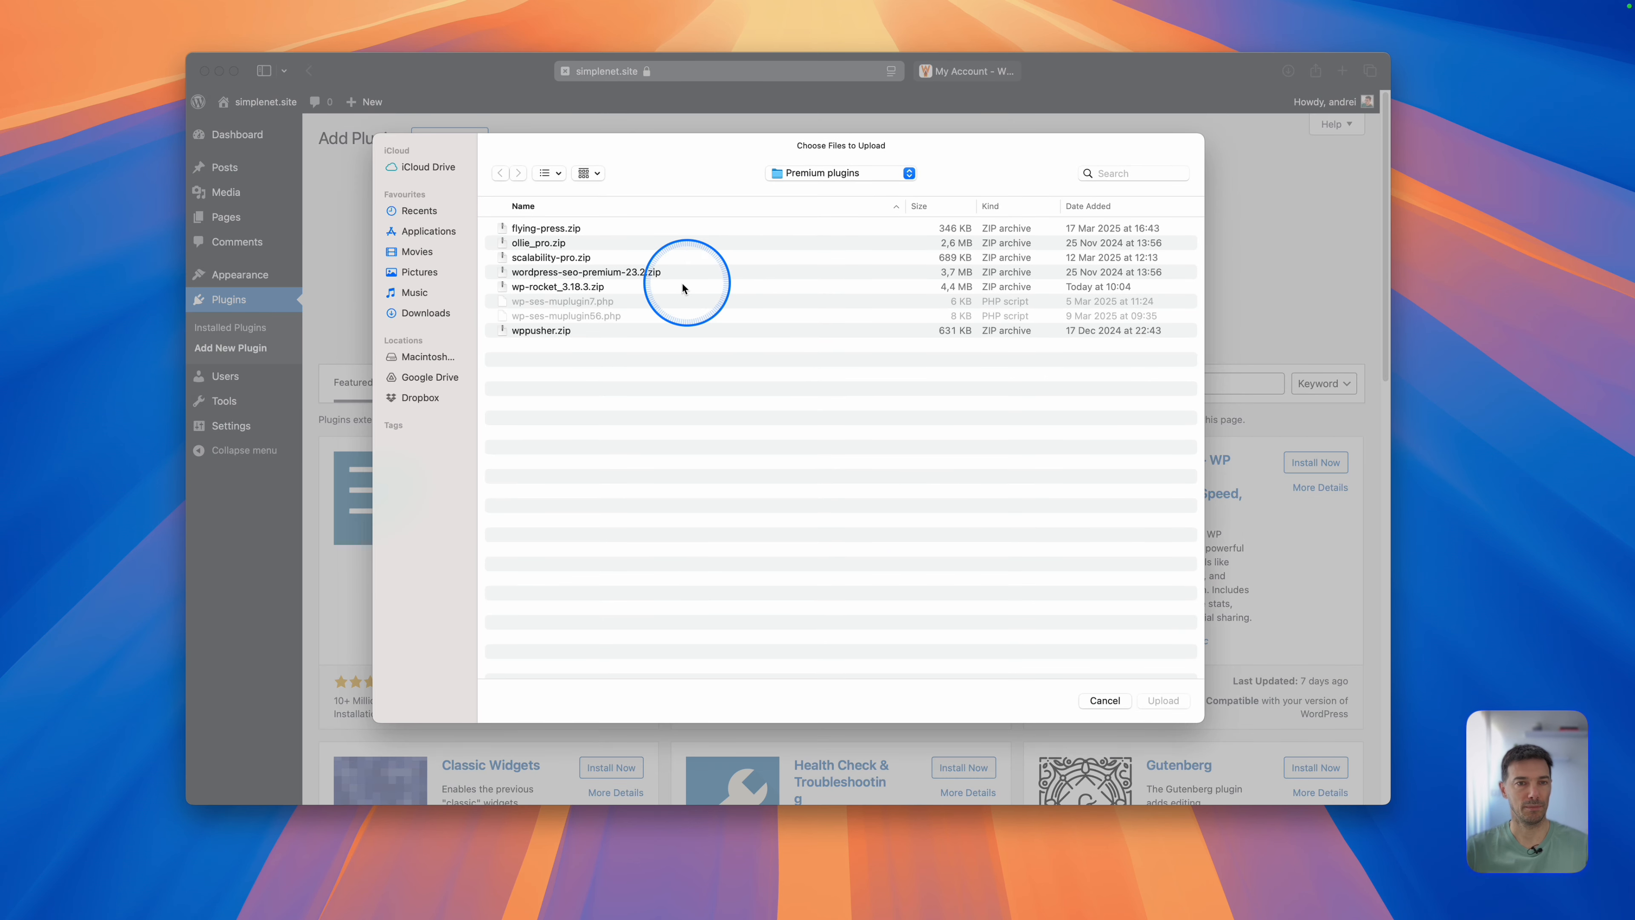
pyautogui.click(566, 289)
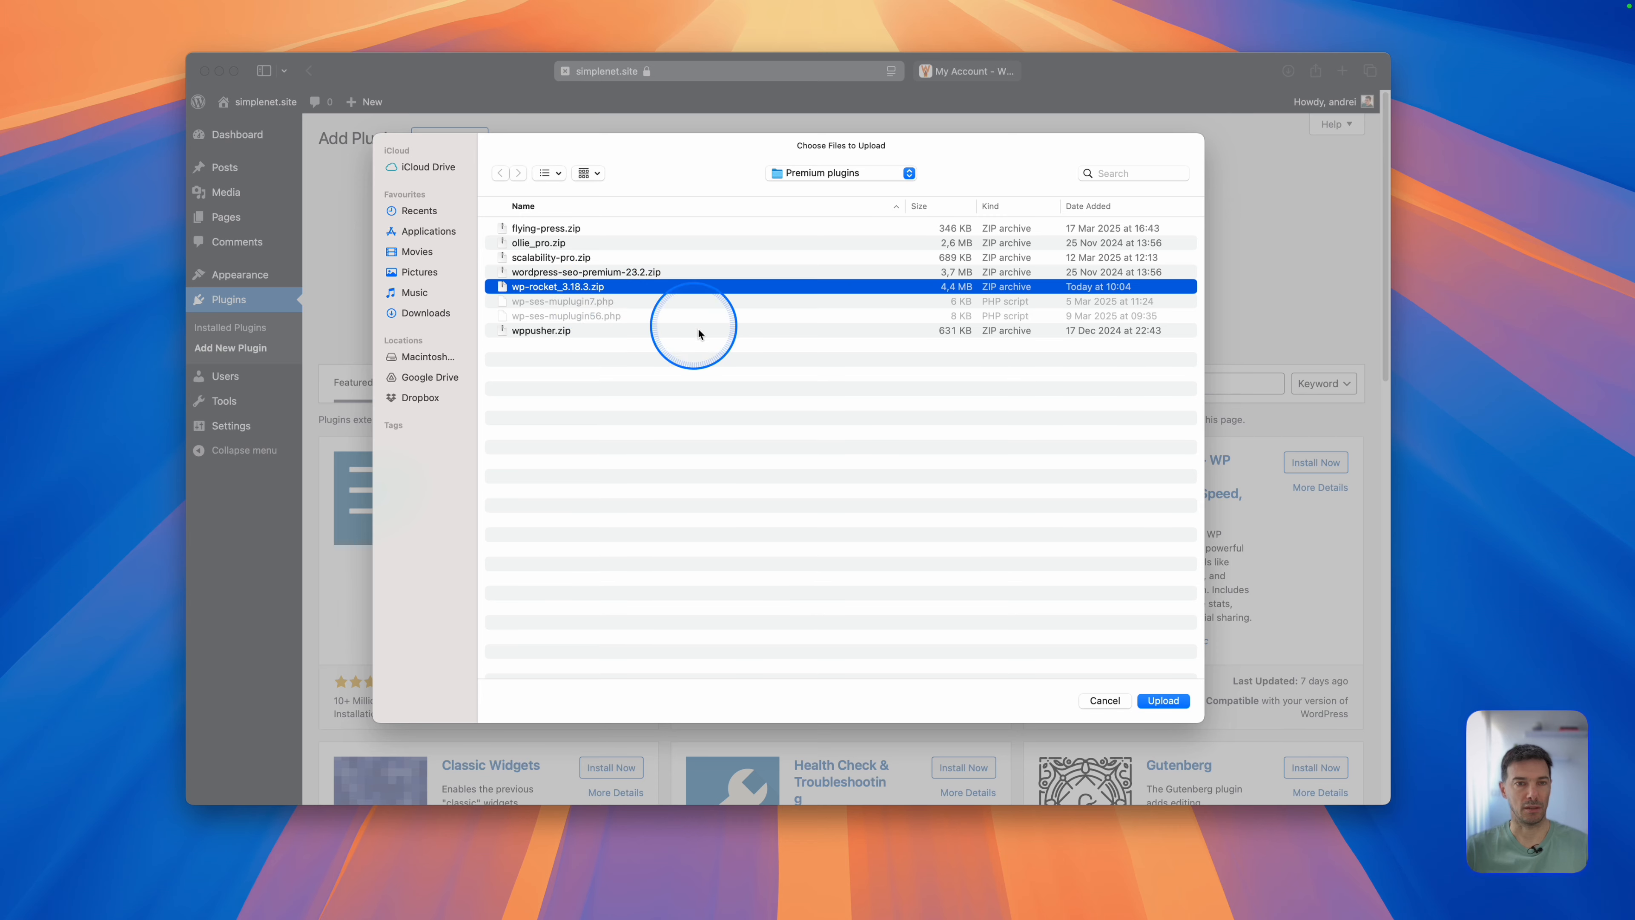
pyautogui.click(1166, 701)
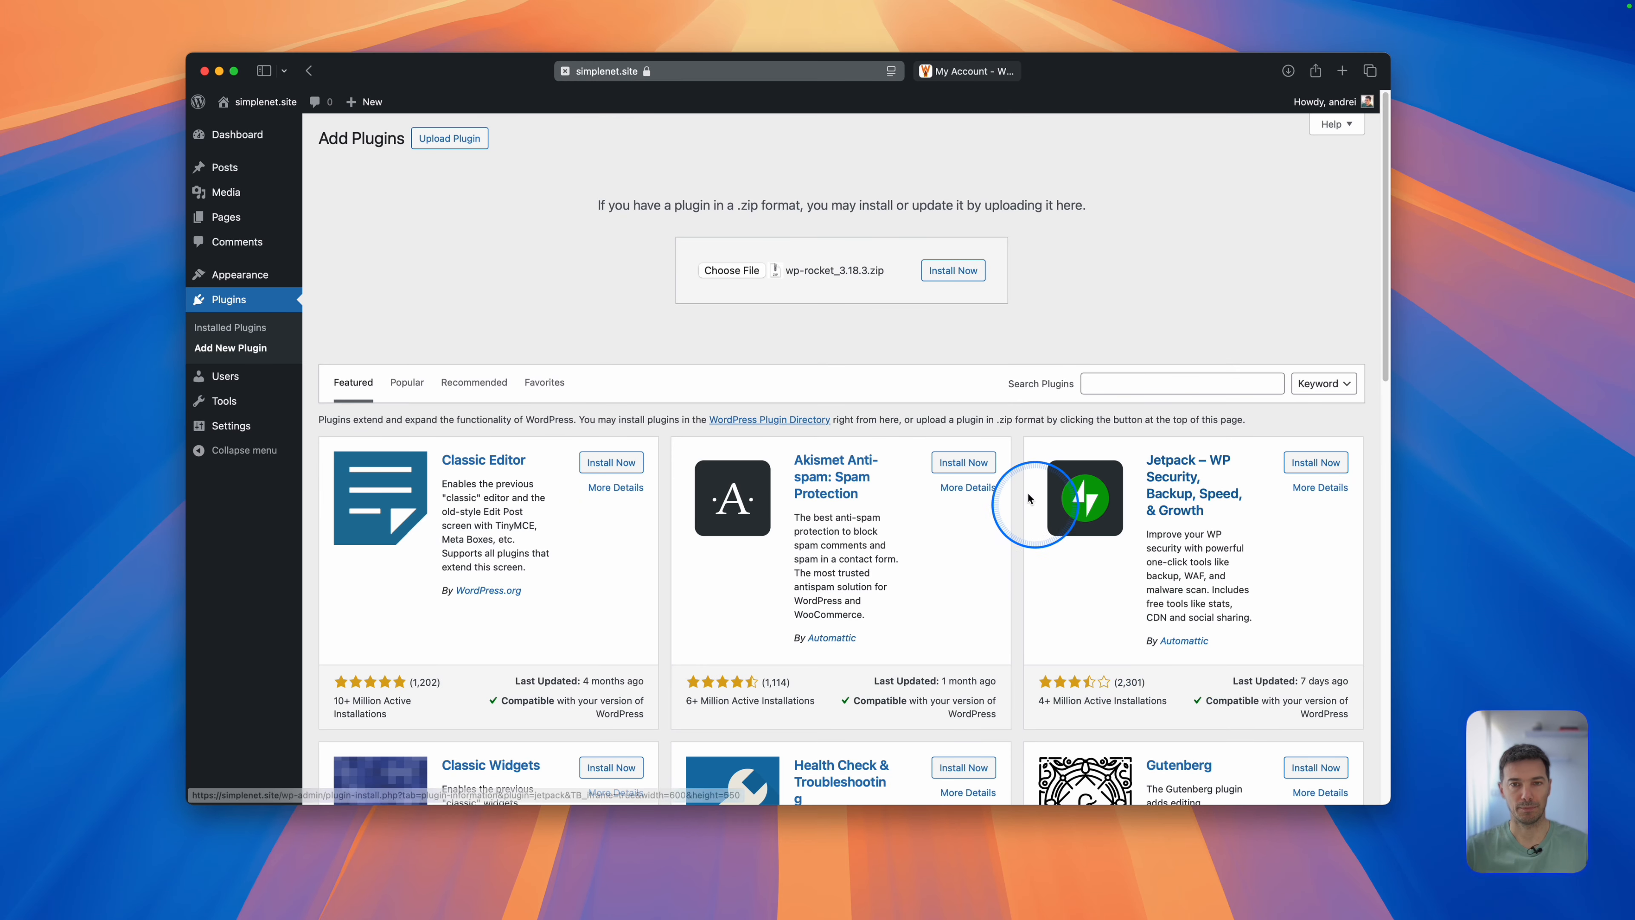
pyautogui.click(962, 272)
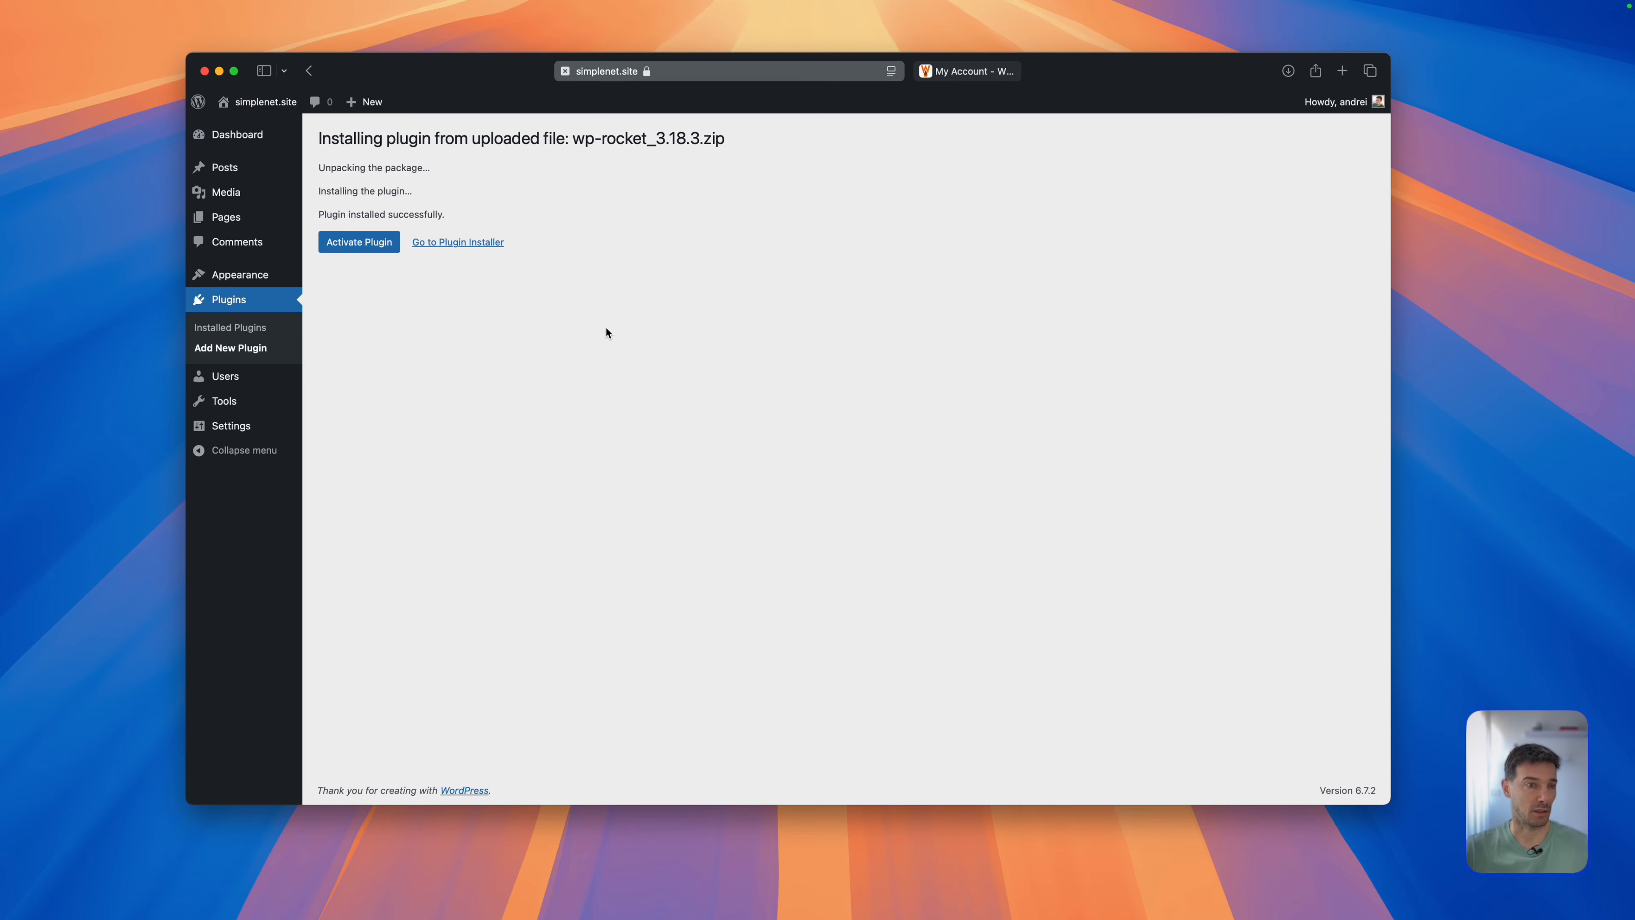
# Restore the minimized private browser window, shift it aside and look through the simplenet.site homepage sections.
pyautogui.moveTo(1003, 915)
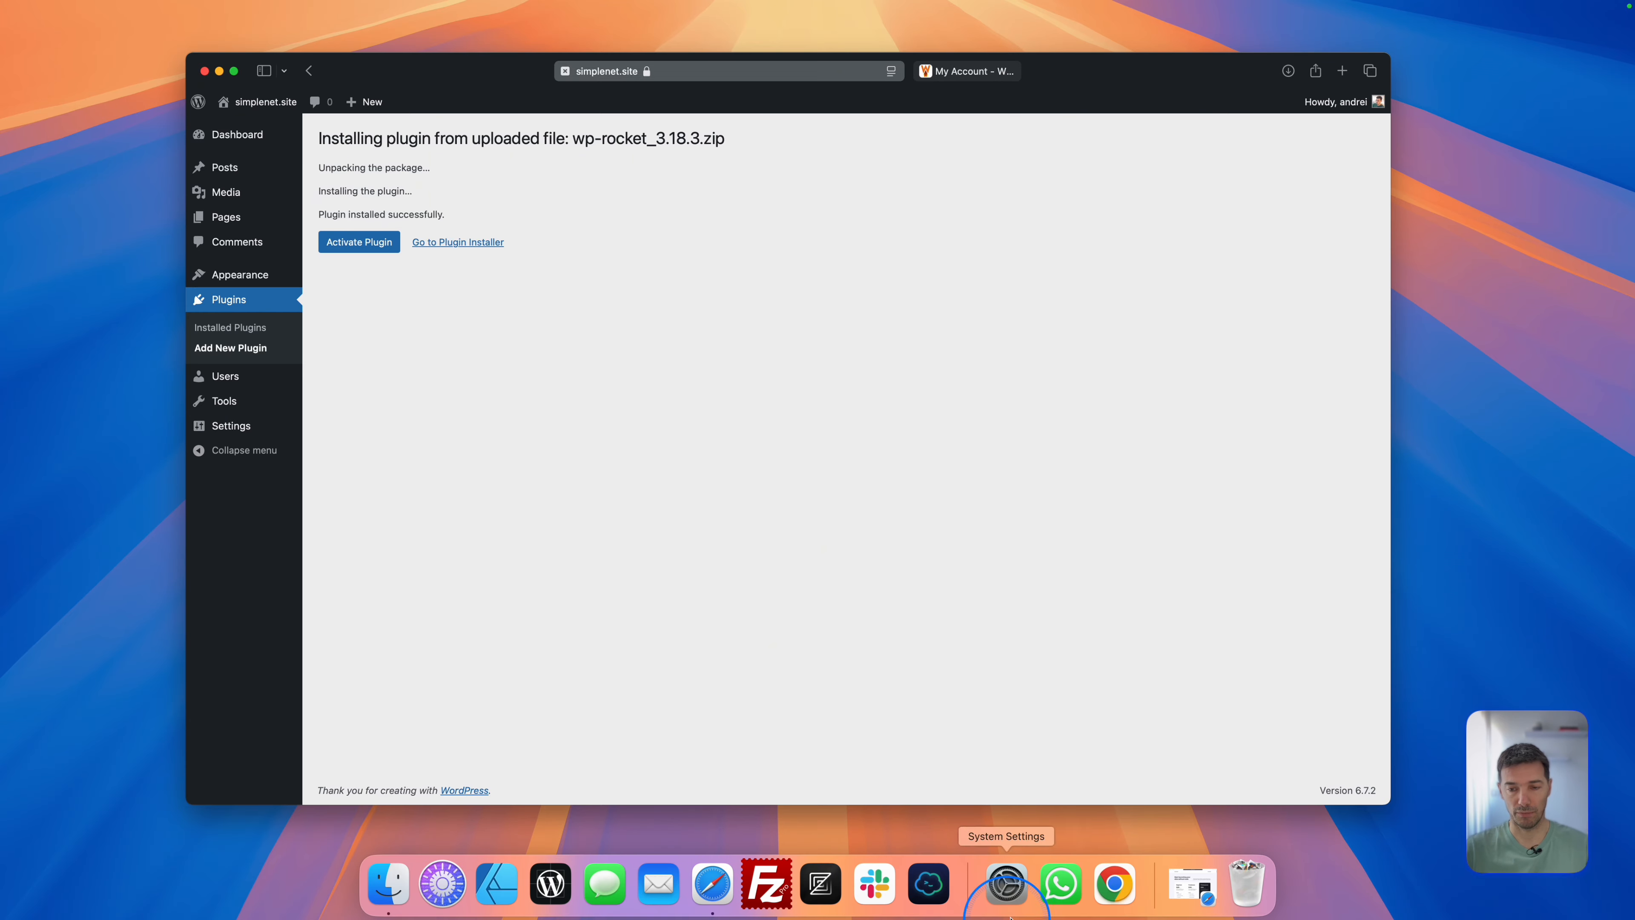
pyautogui.click(1204, 892)
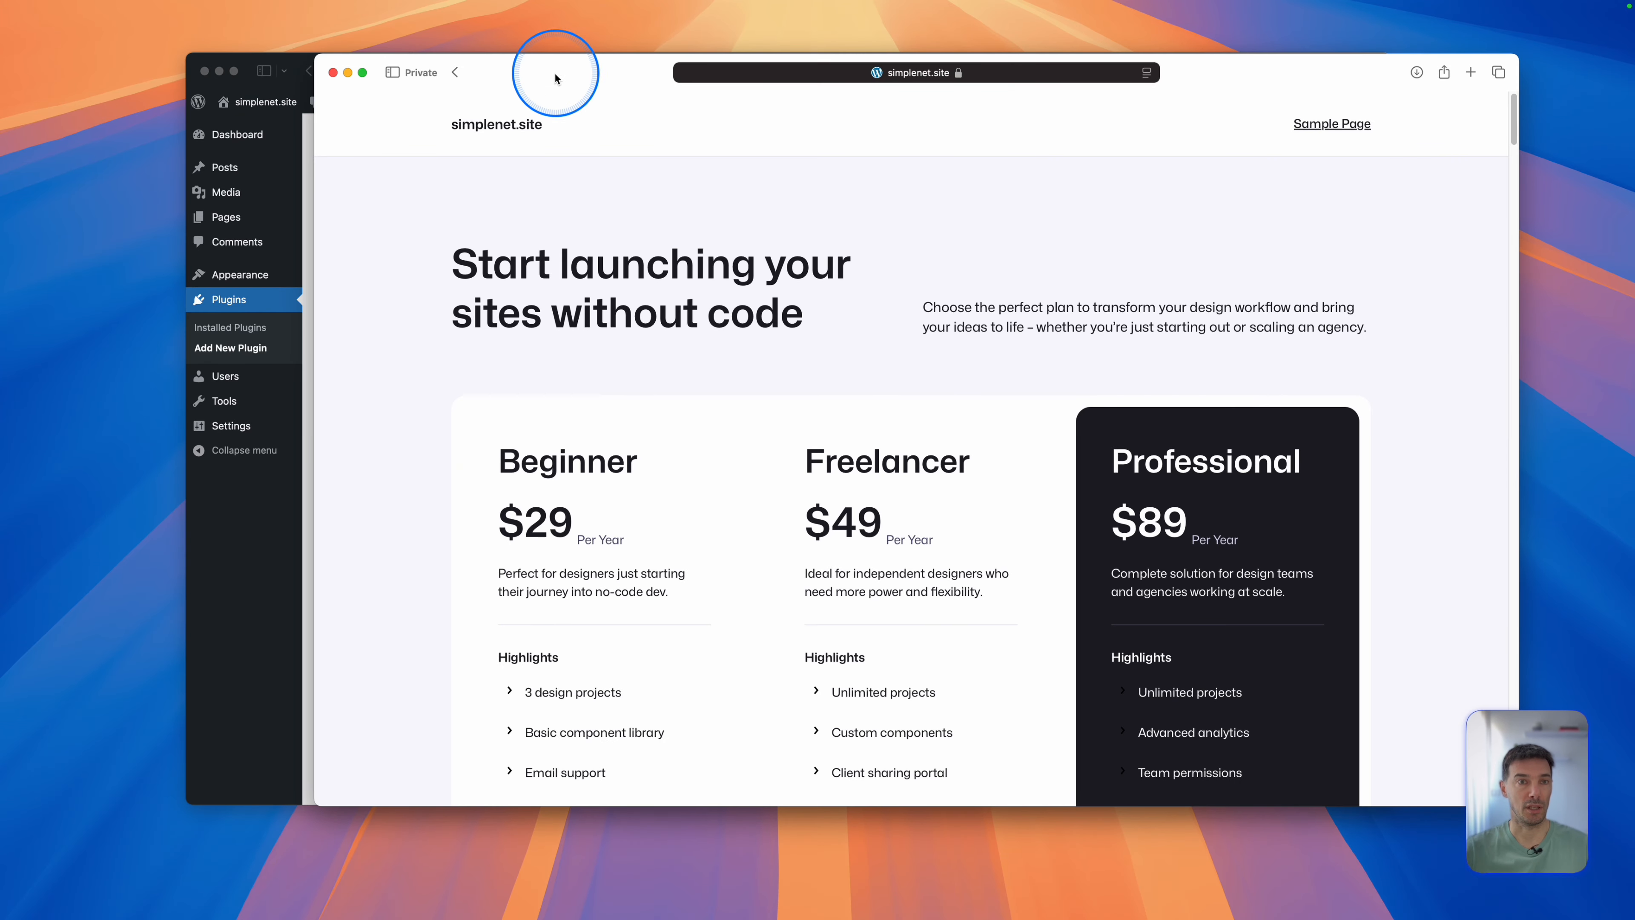
pyautogui.moveTo(559, 78); pyautogui.dragTo(595, 67)
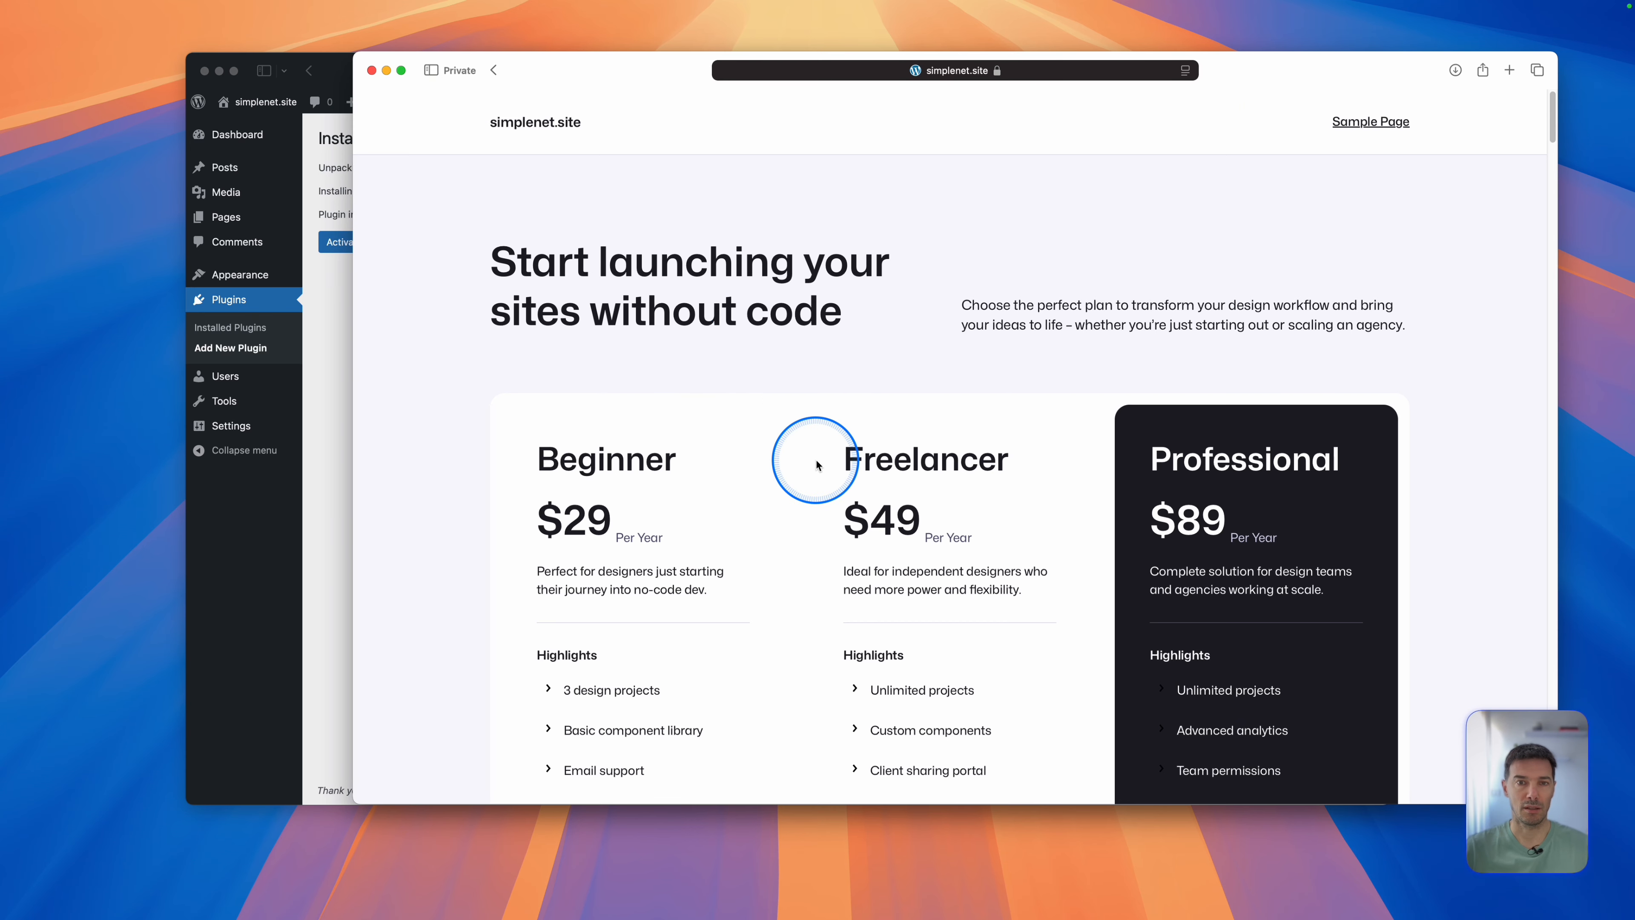
pyautogui.scroll(-15, 813, 466)
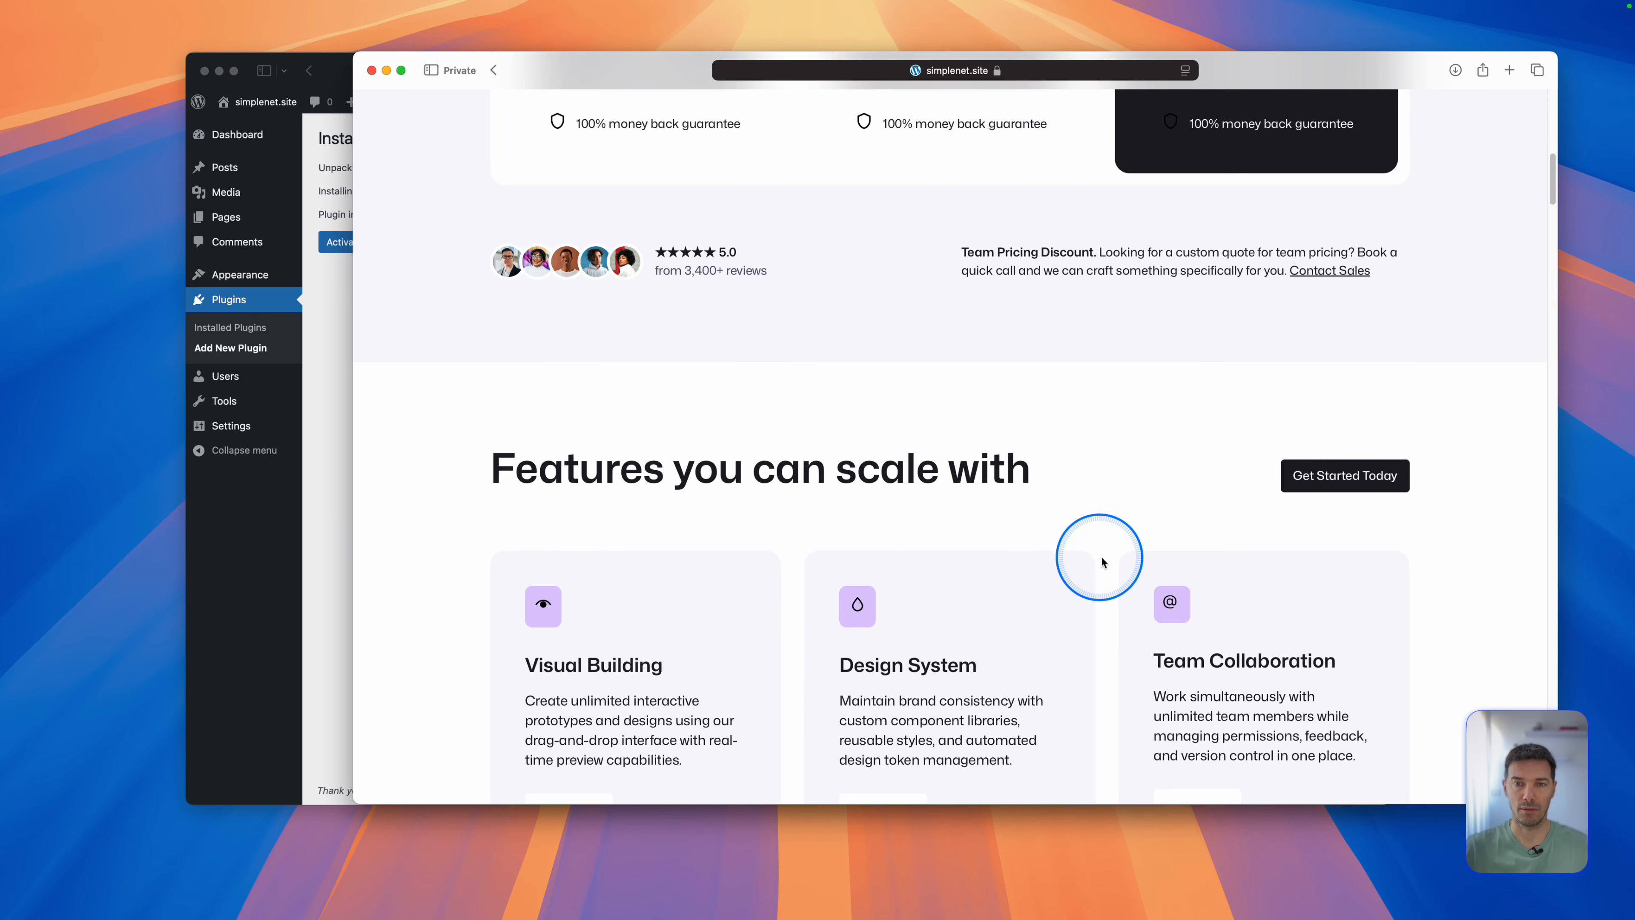
pyautogui.scroll(-20, 1009, 523)
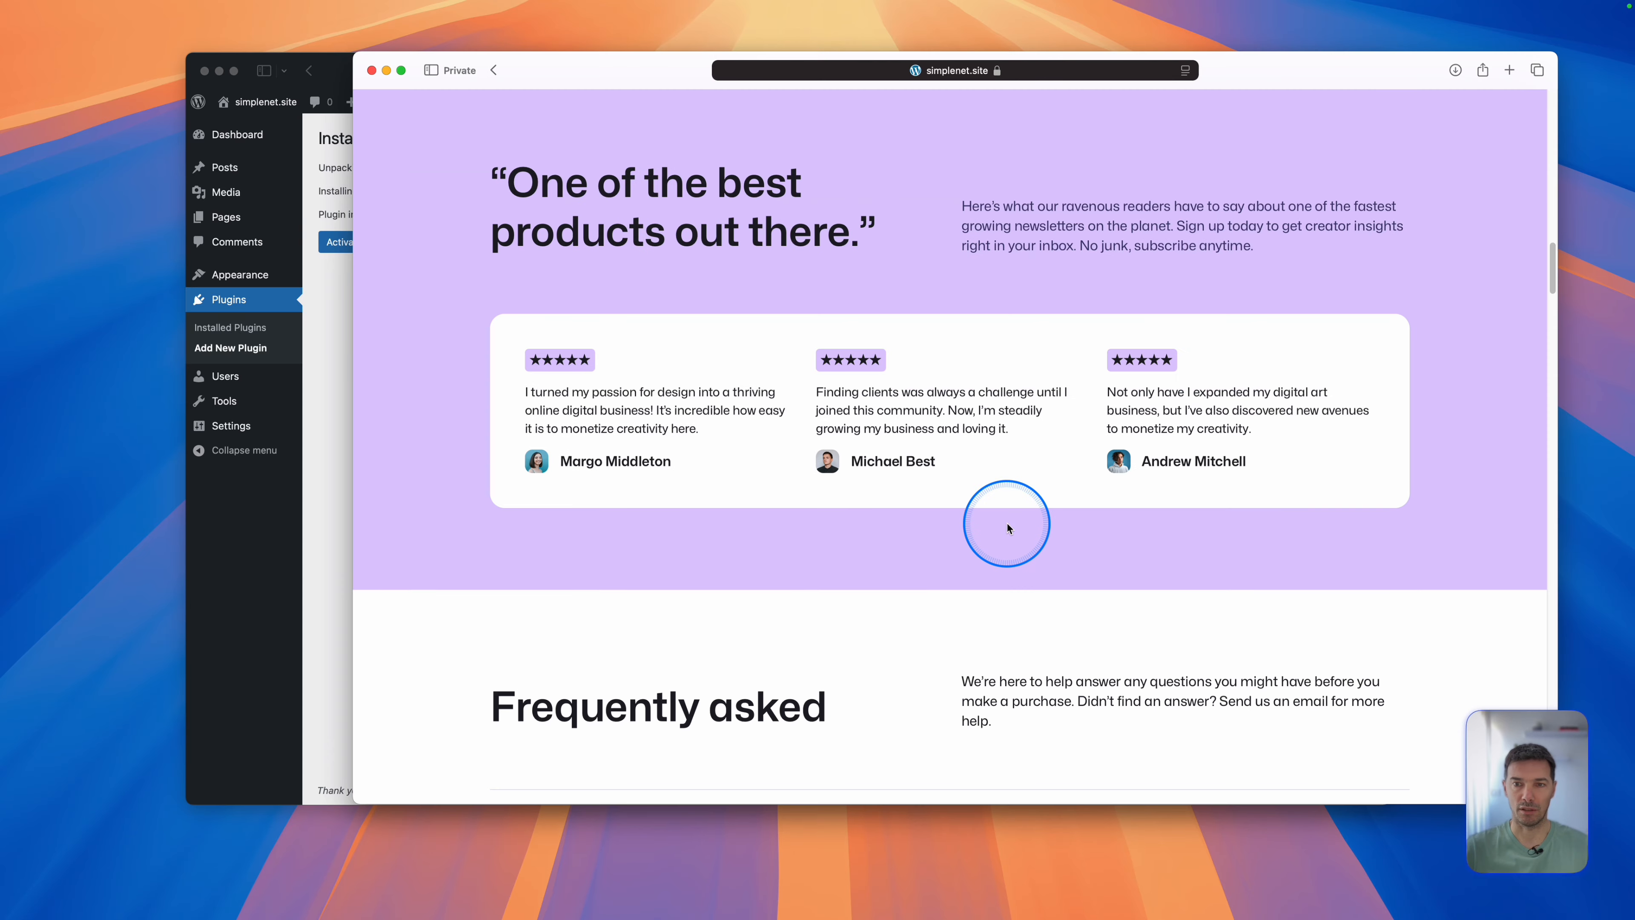
pyautogui.scroll(-5, 1008, 527)
pyautogui.scroll(20, 1008, 527)
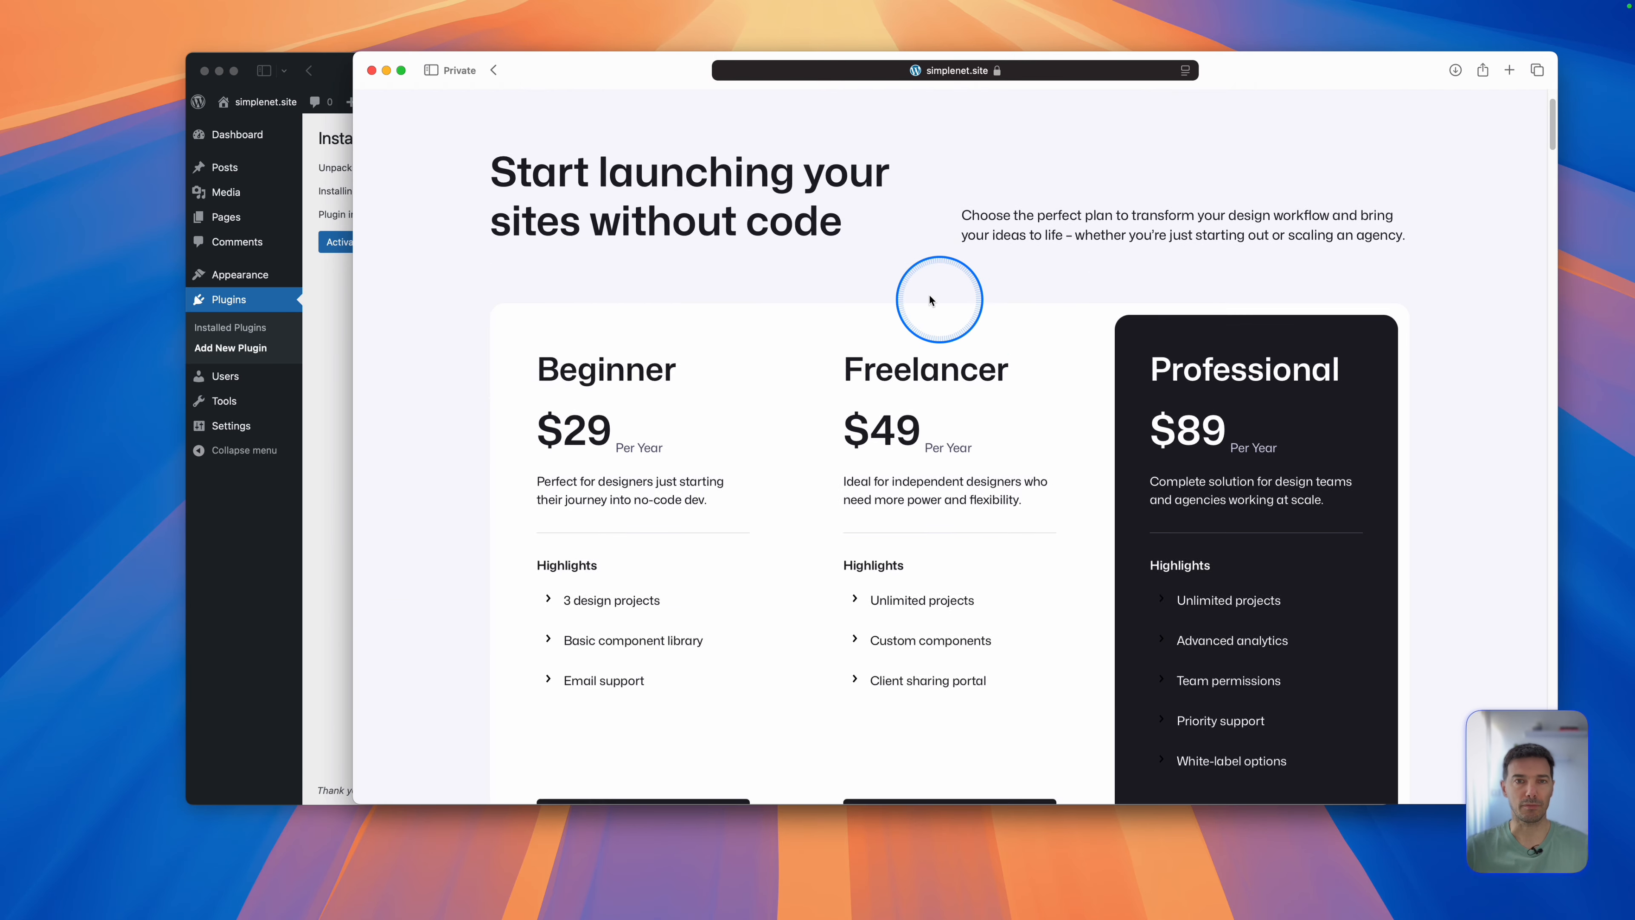
# Inspect the simplenet.site homepage and show its network requests in the Web Inspector.
pyautogui.rightClick(513, 195)
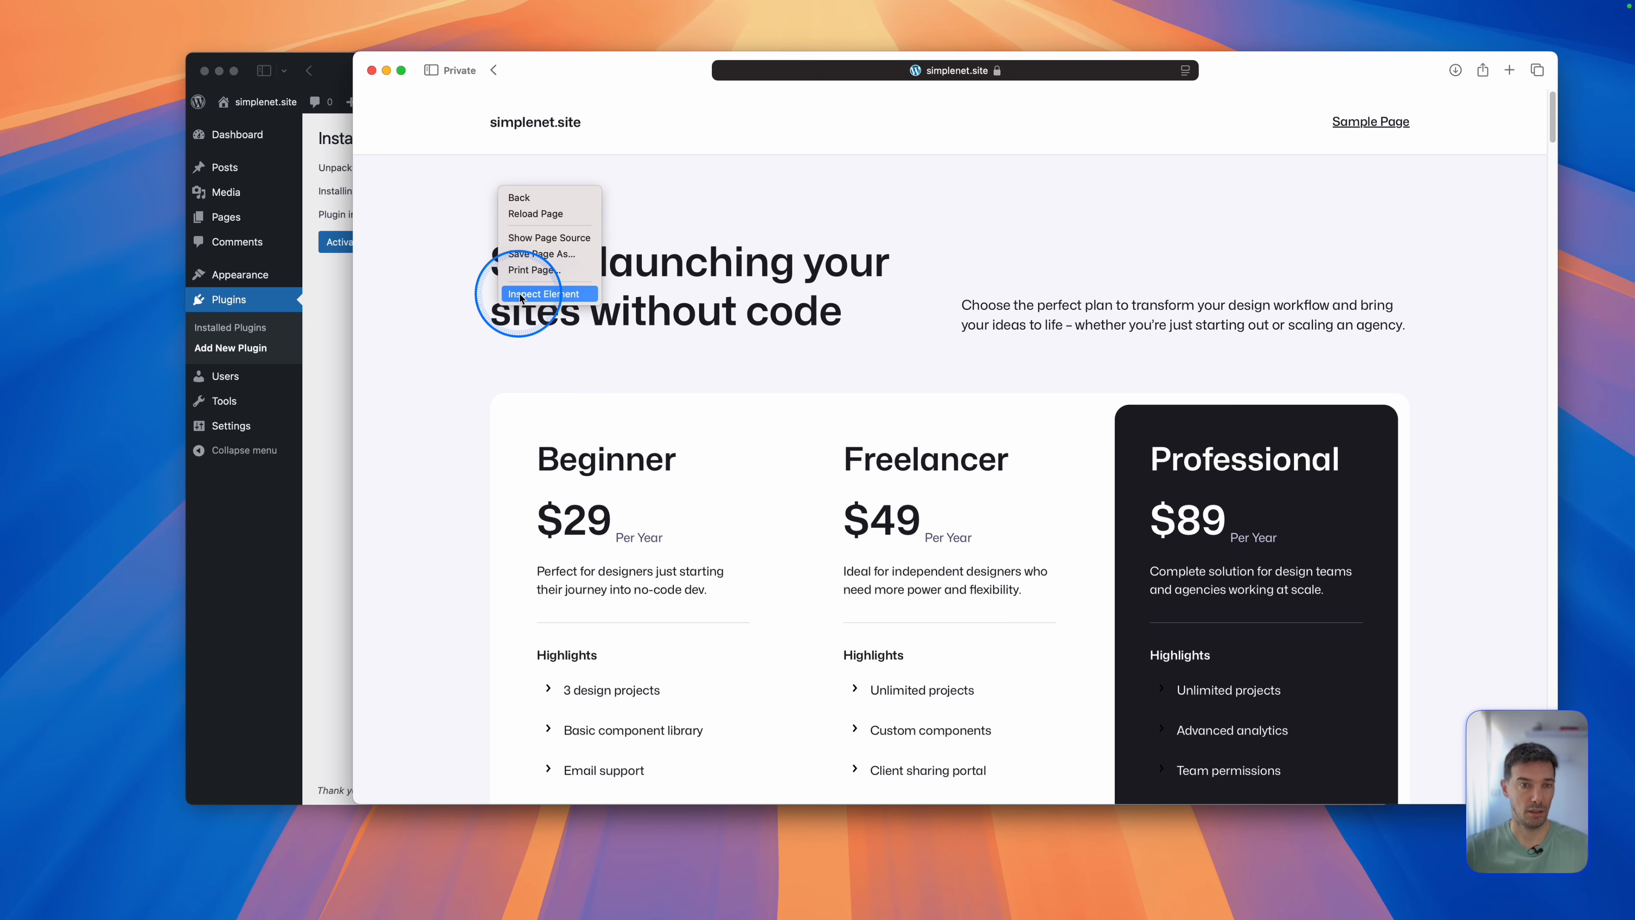
pyautogui.click(559, 293)
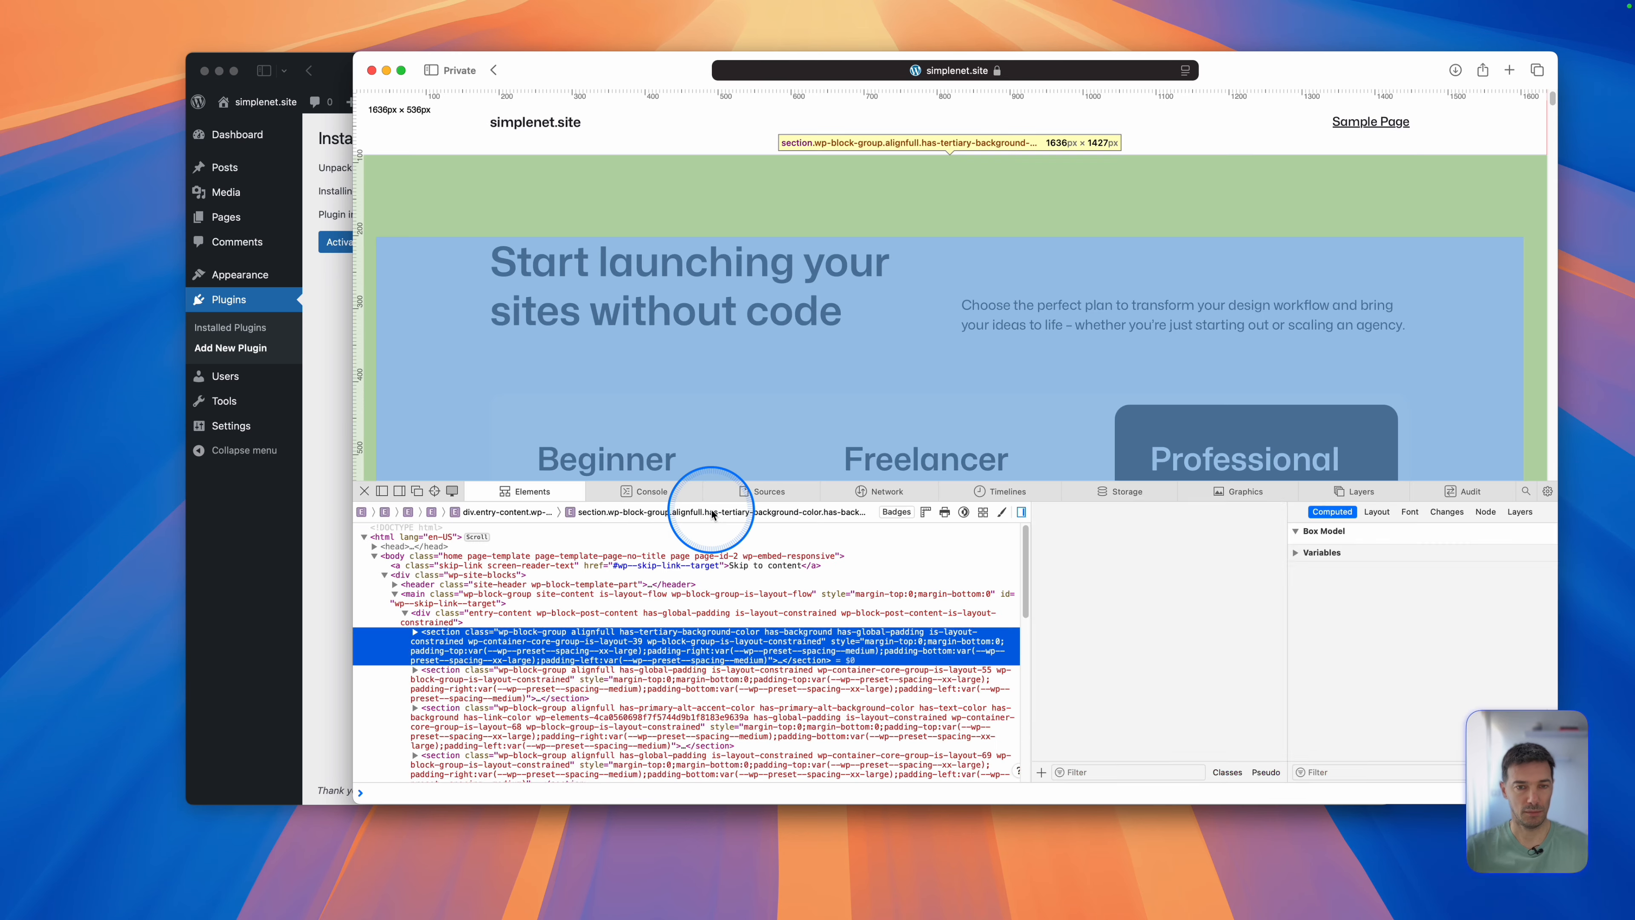
pyautogui.click(883, 493)
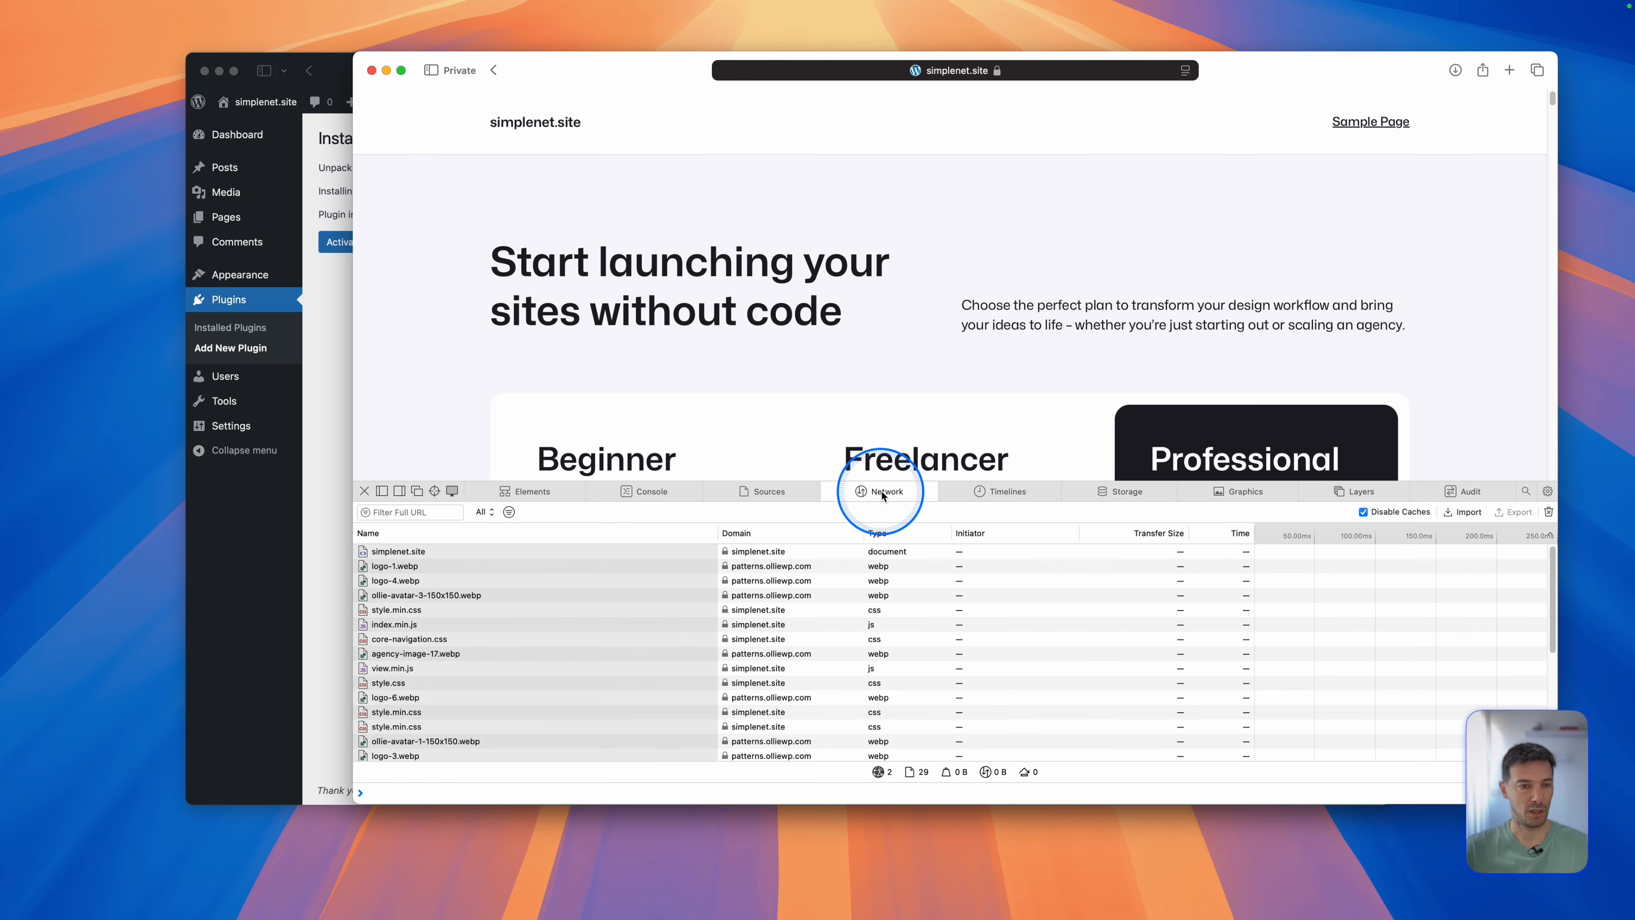
pyautogui.click(625, 571)
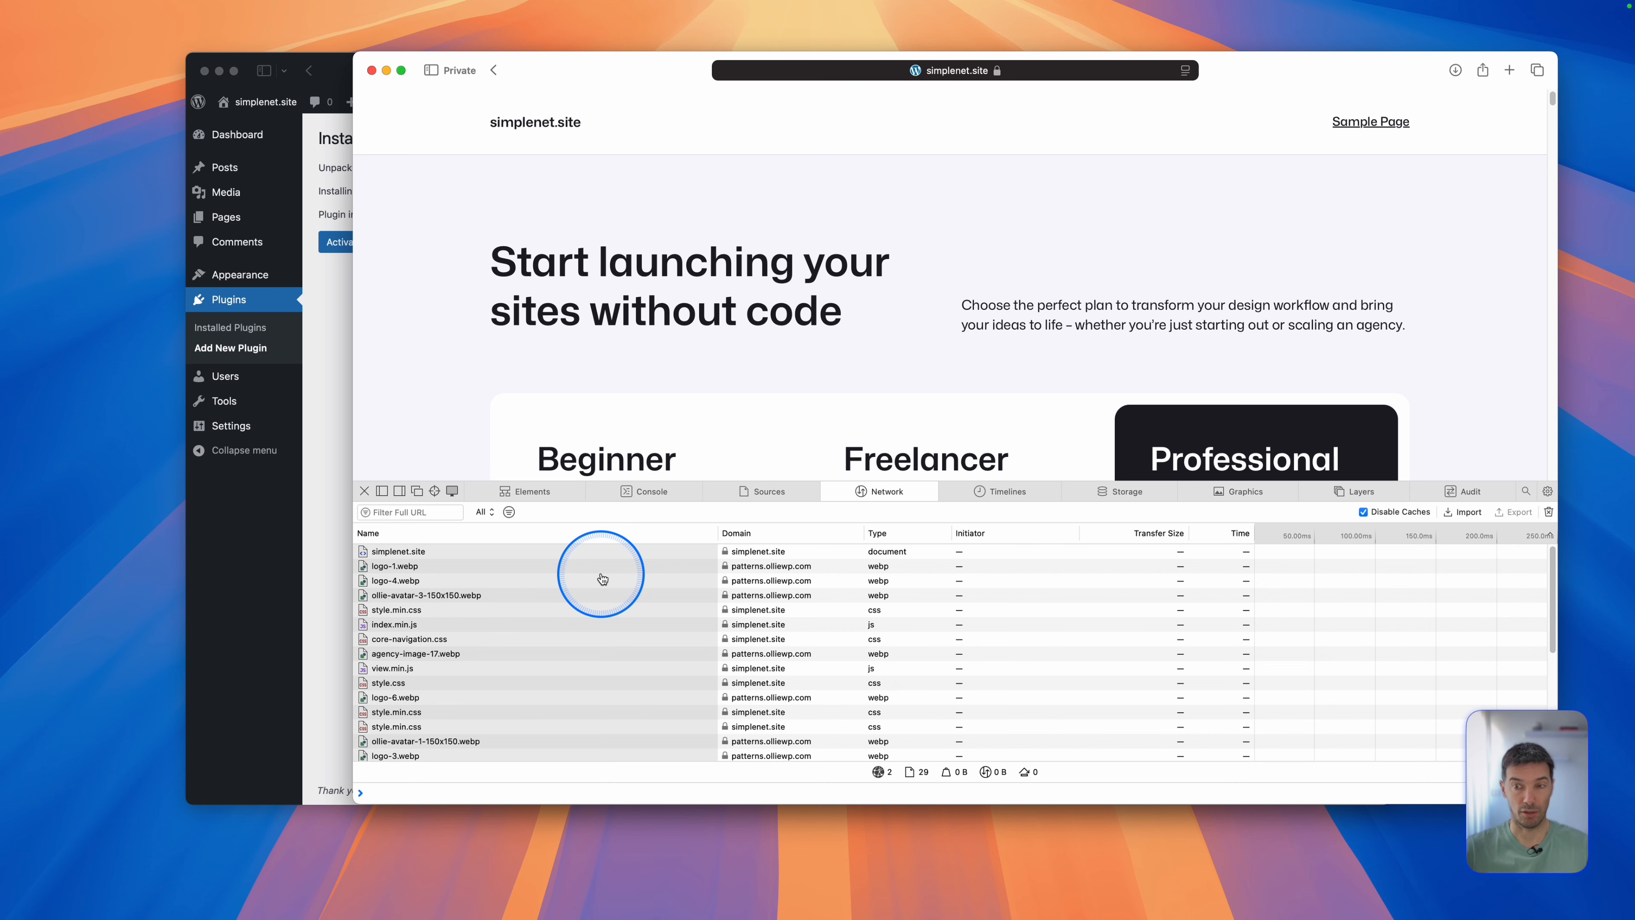
# Reload the homepage repeatedly to measure the simplenet.site document's load time before activating the caching plugin.
pyautogui.press('cmd+r')
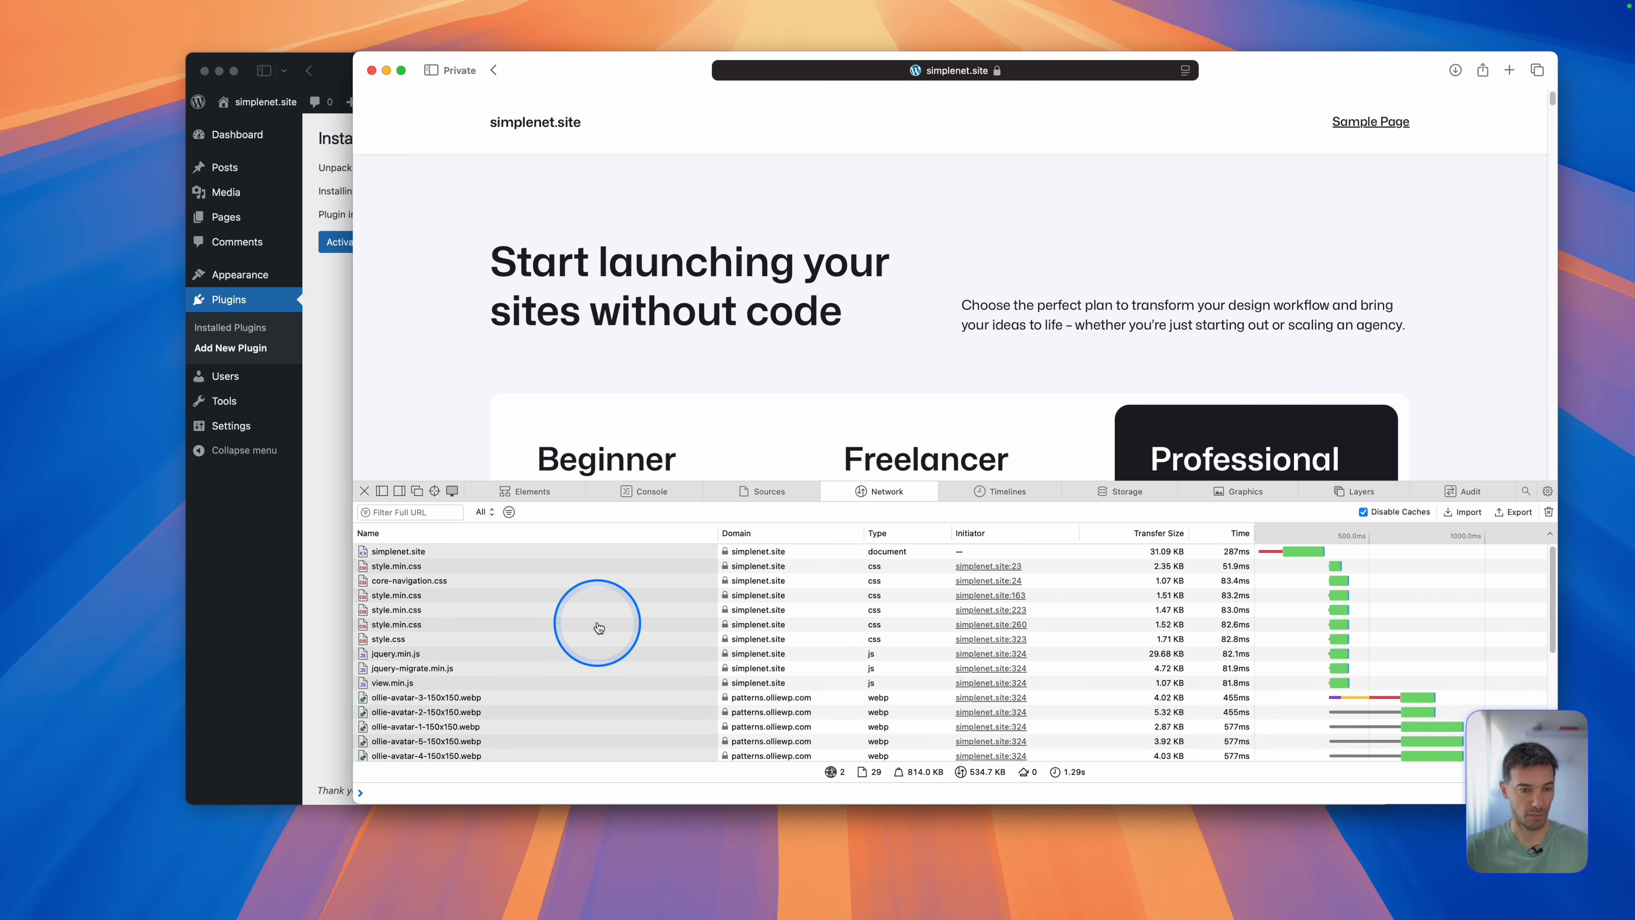
pyautogui.press('super+r')
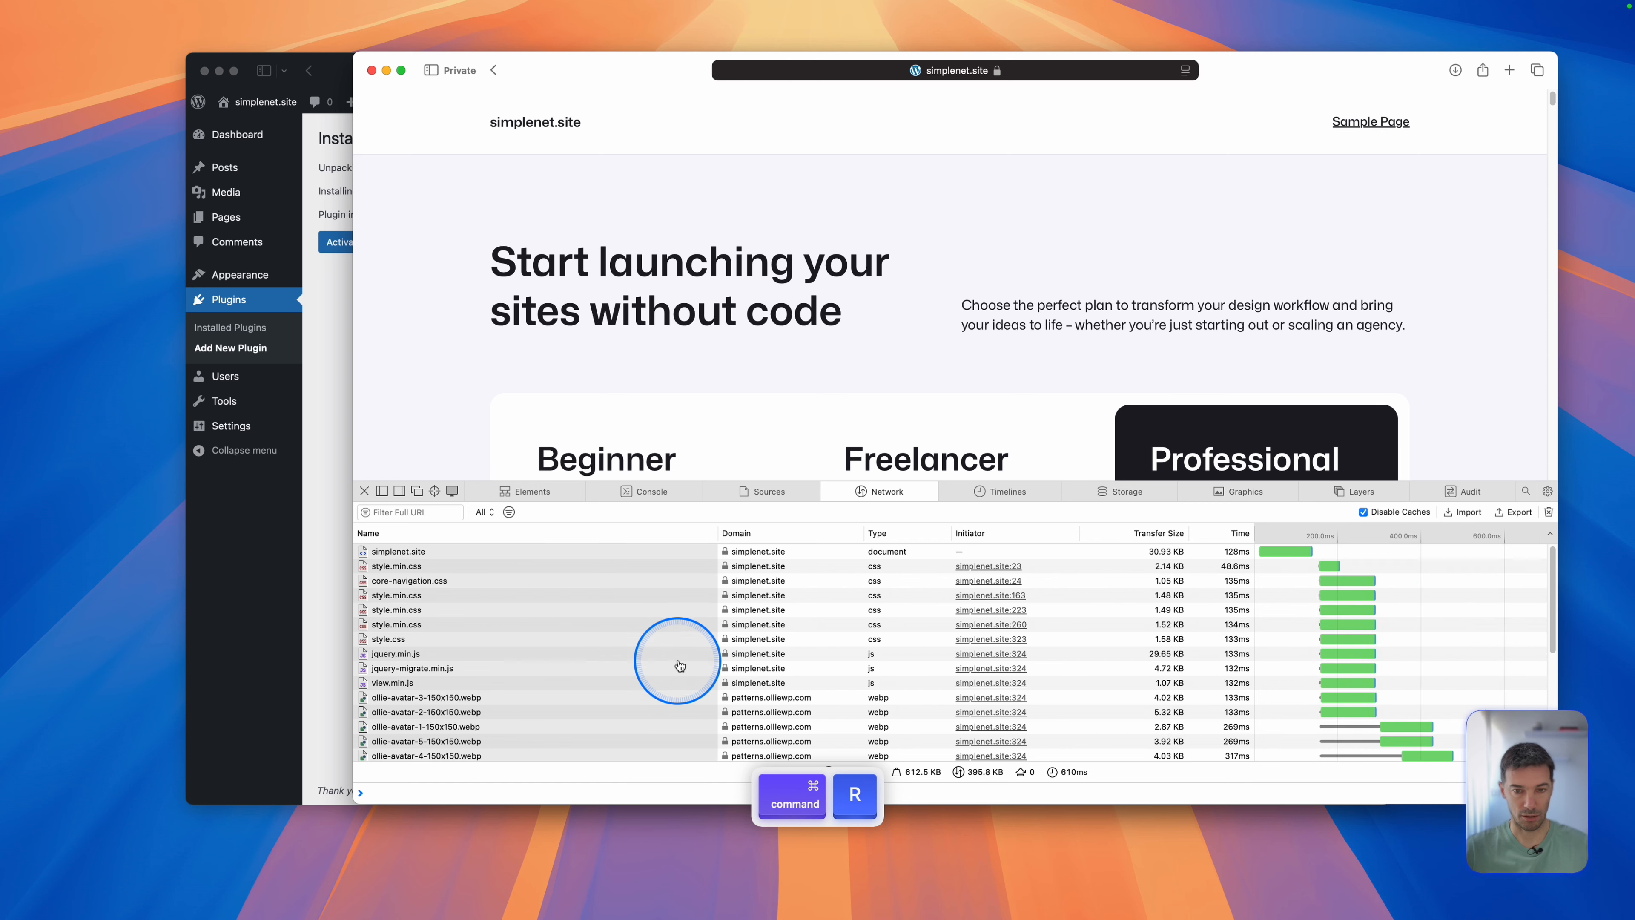
pyautogui.press('super+r')
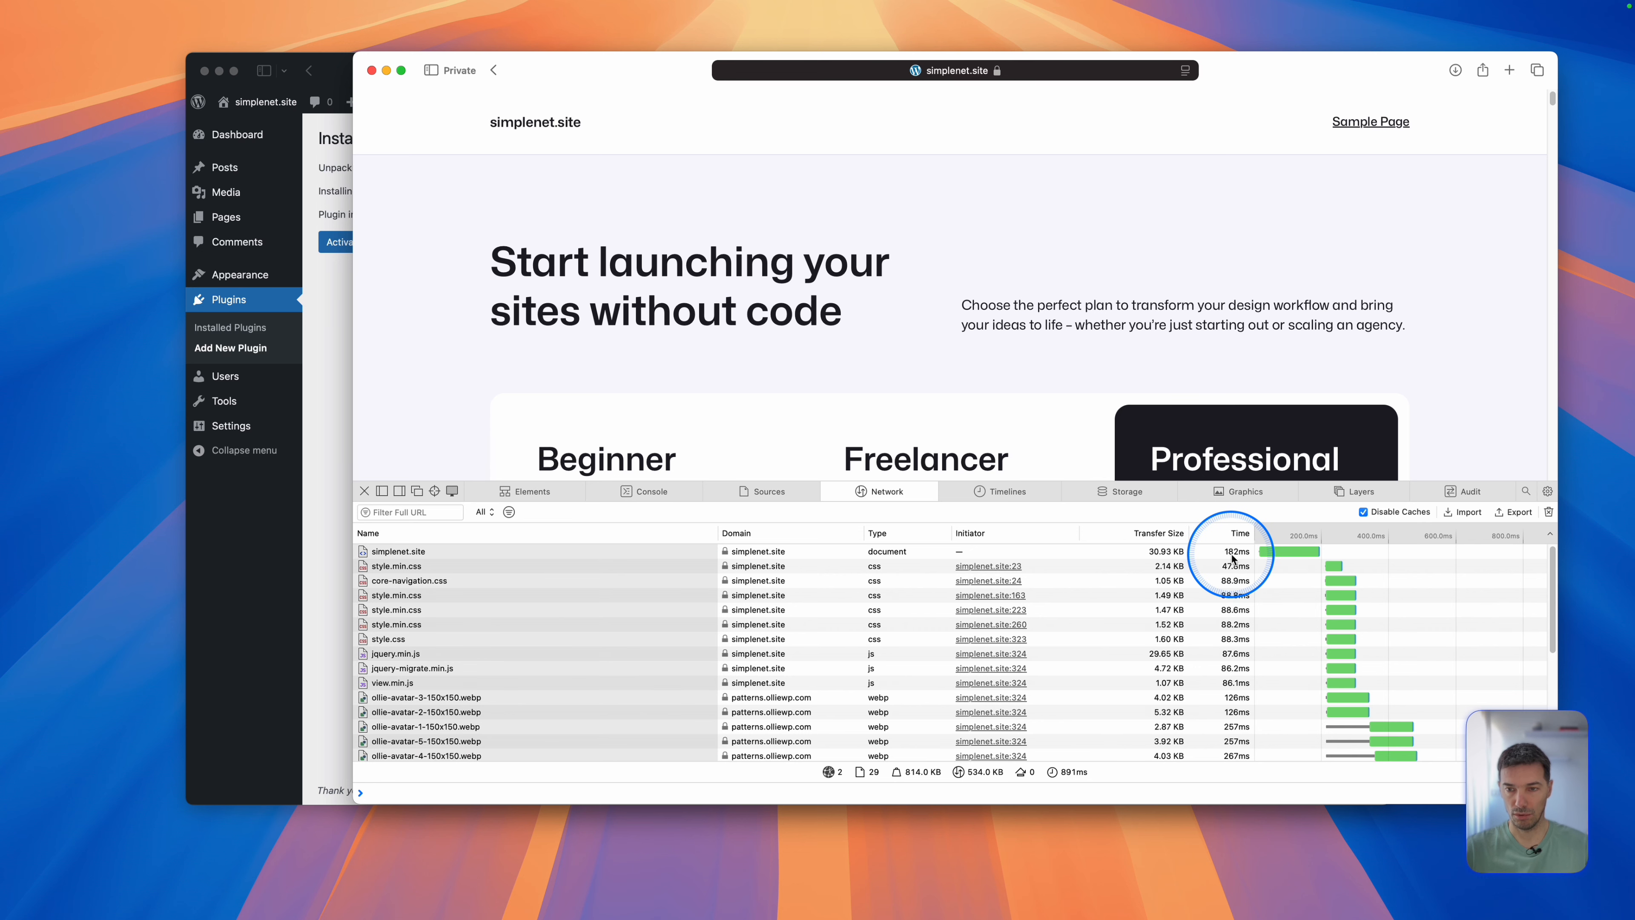
pyautogui.press('super+r')
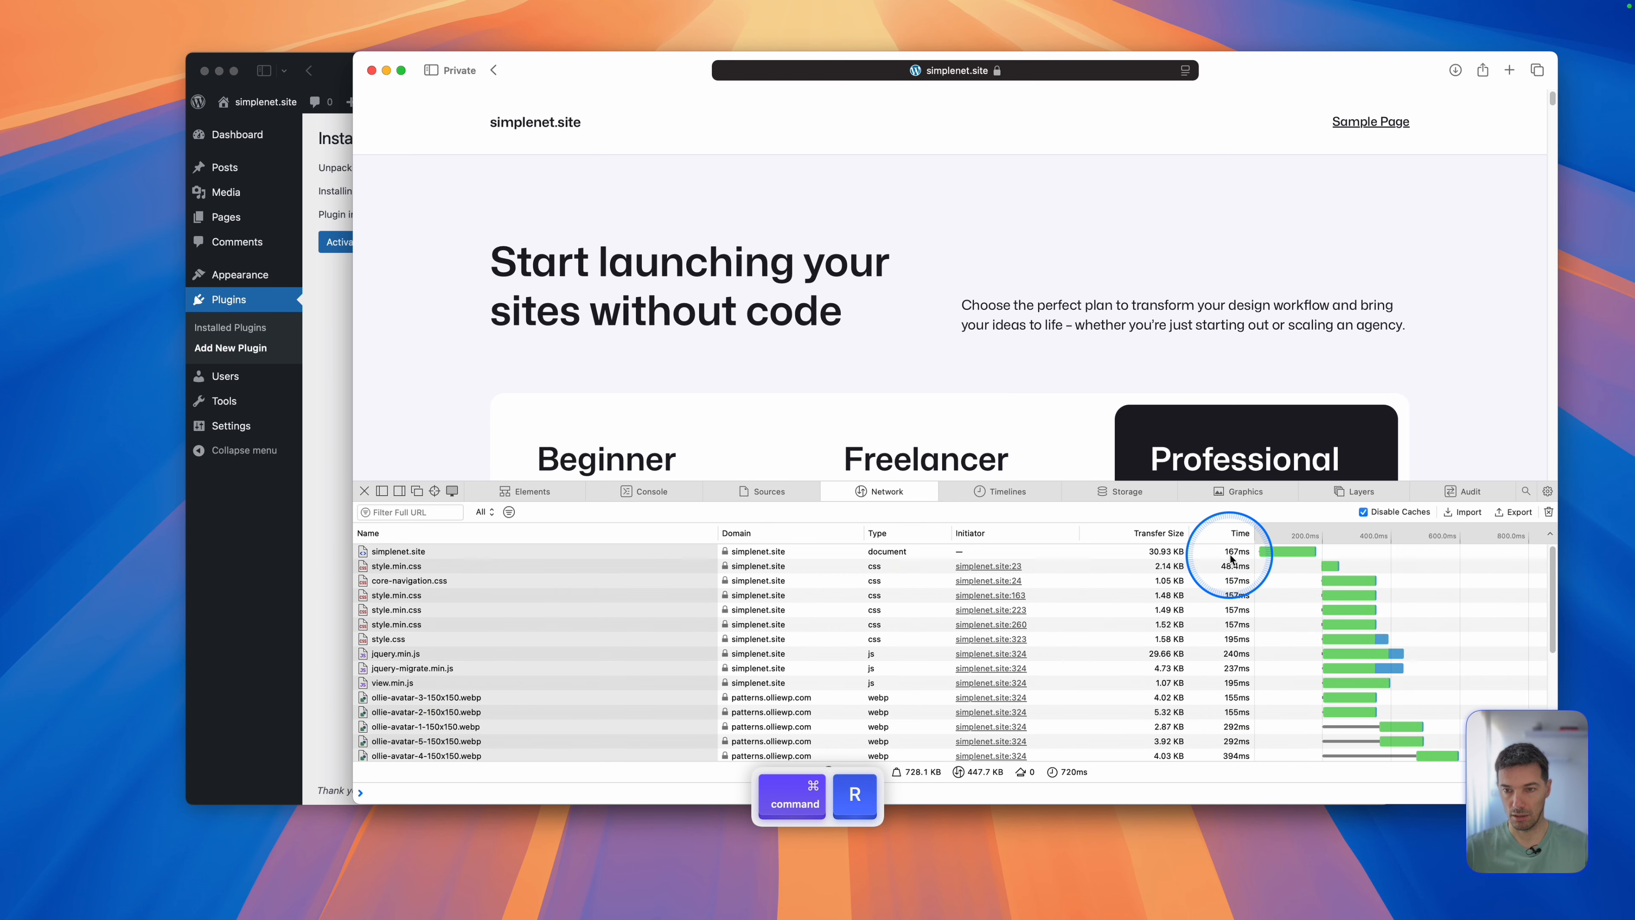
pyautogui.press('super+r')
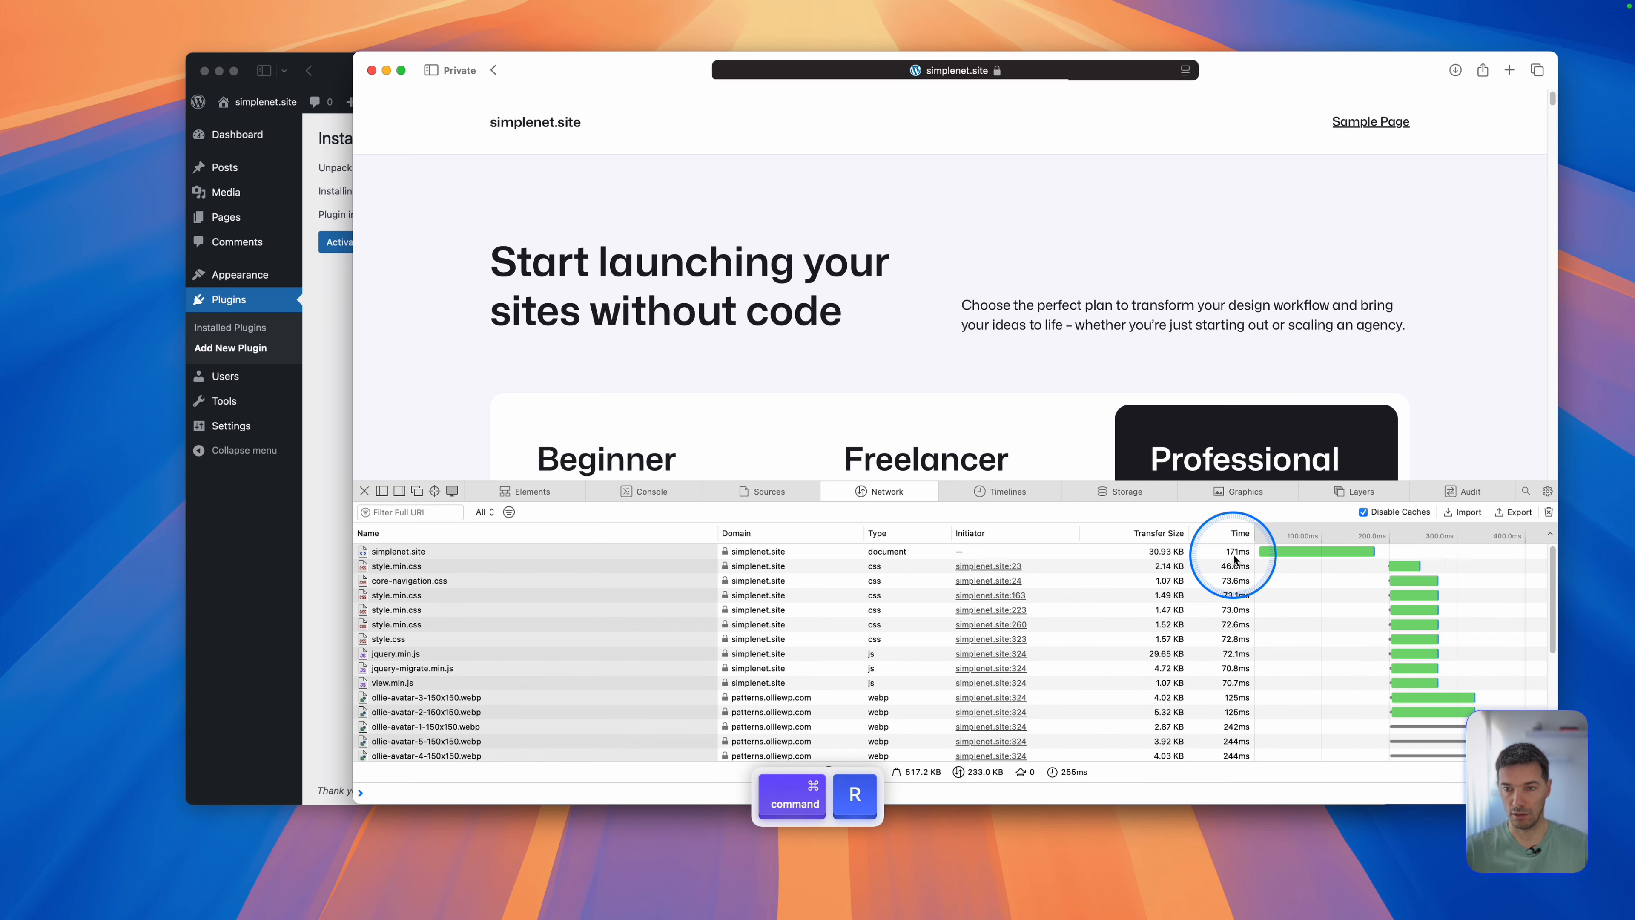
pyautogui.press('super+r')
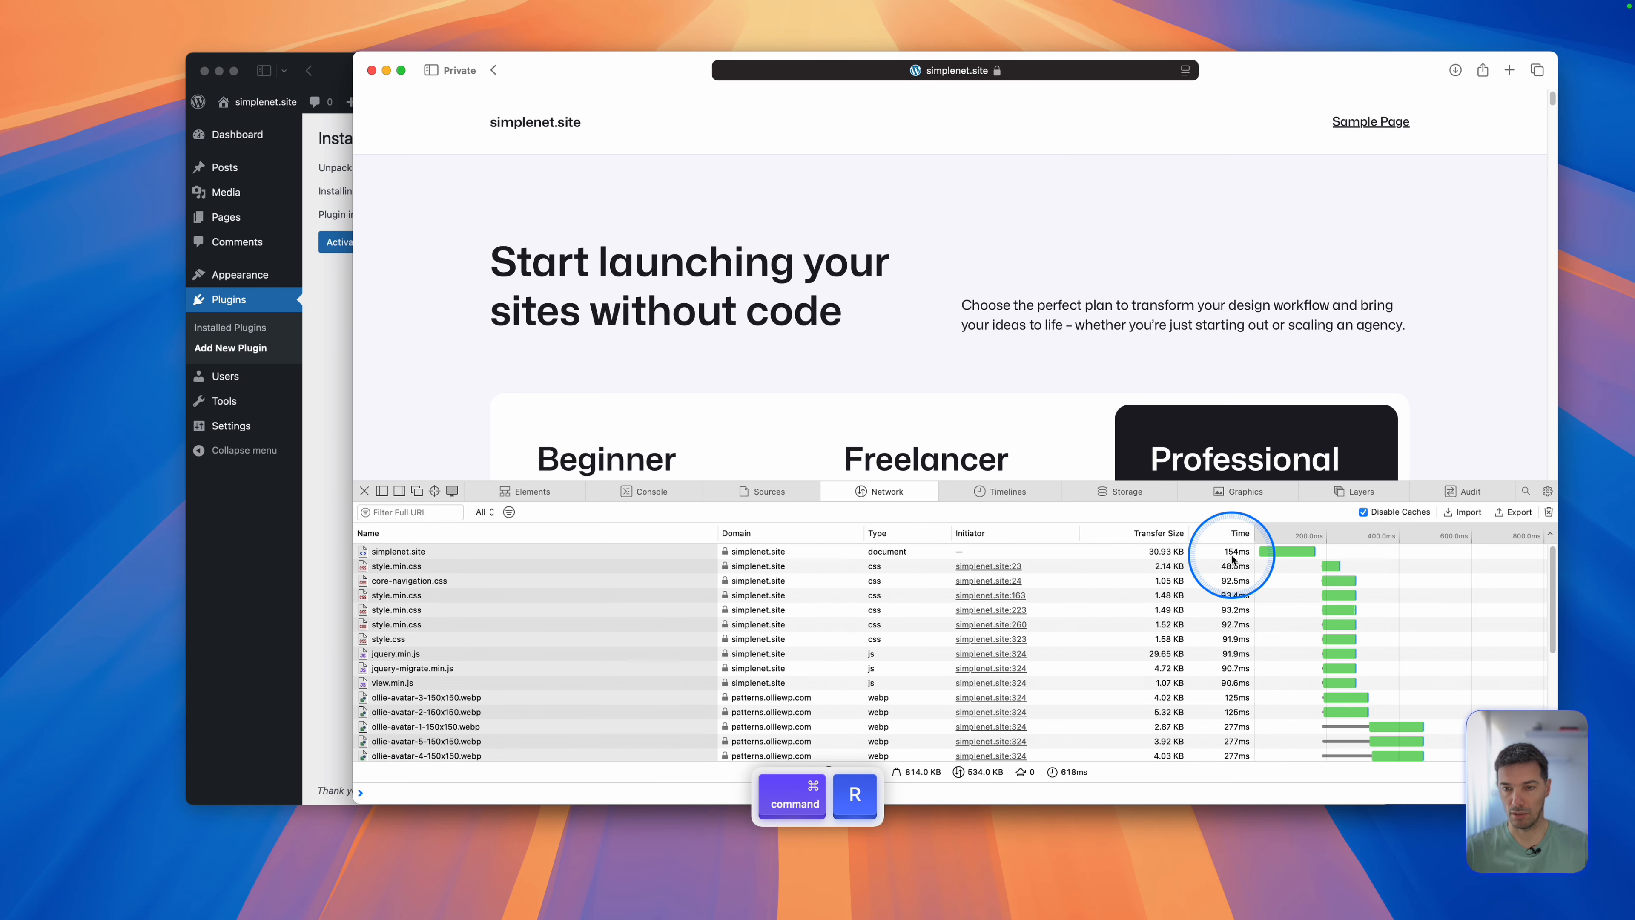
pyautogui.press('super+r')
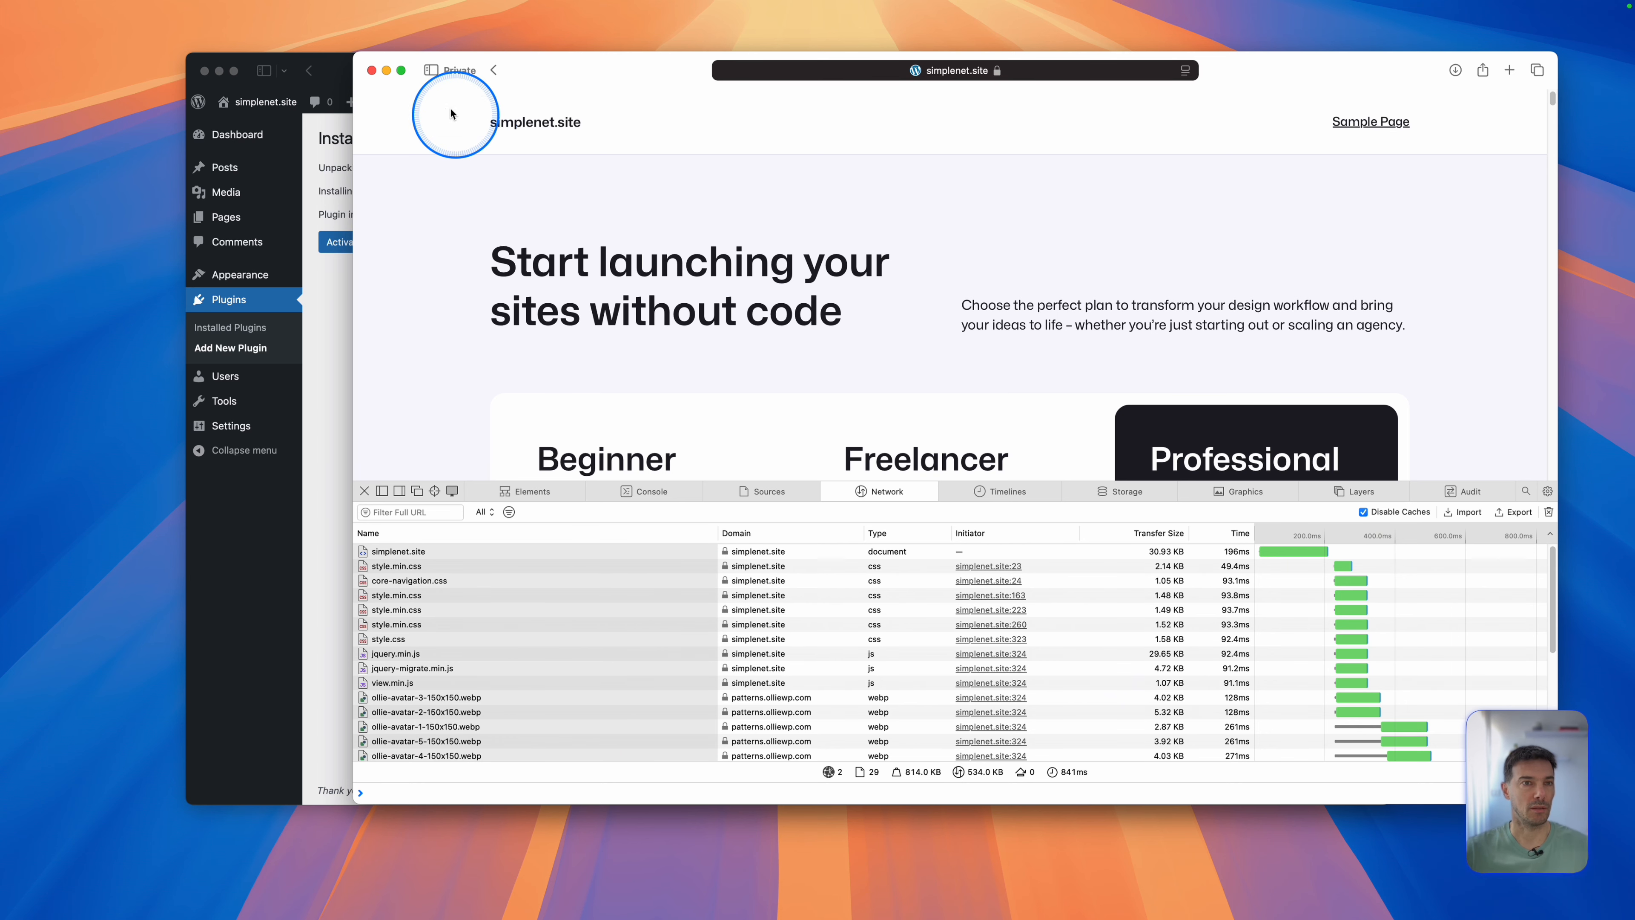
# Return to the WordPress admin window, activate the newly installed WP Rocket plugin and open its settings.
pyautogui.click(330, 67)
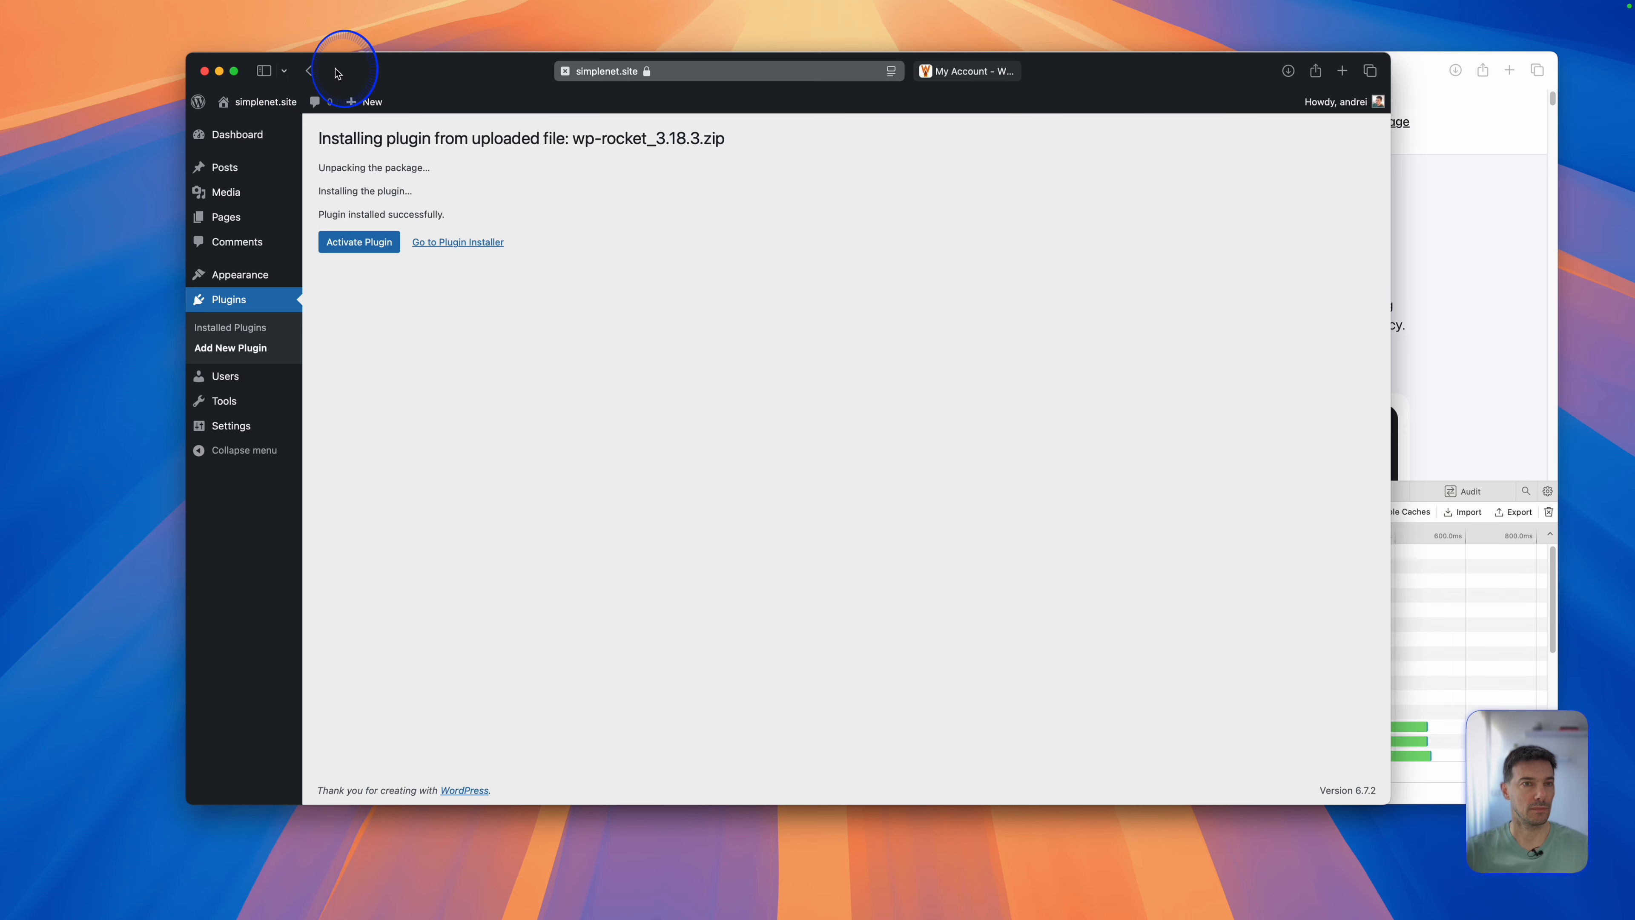
pyautogui.click(360, 242)
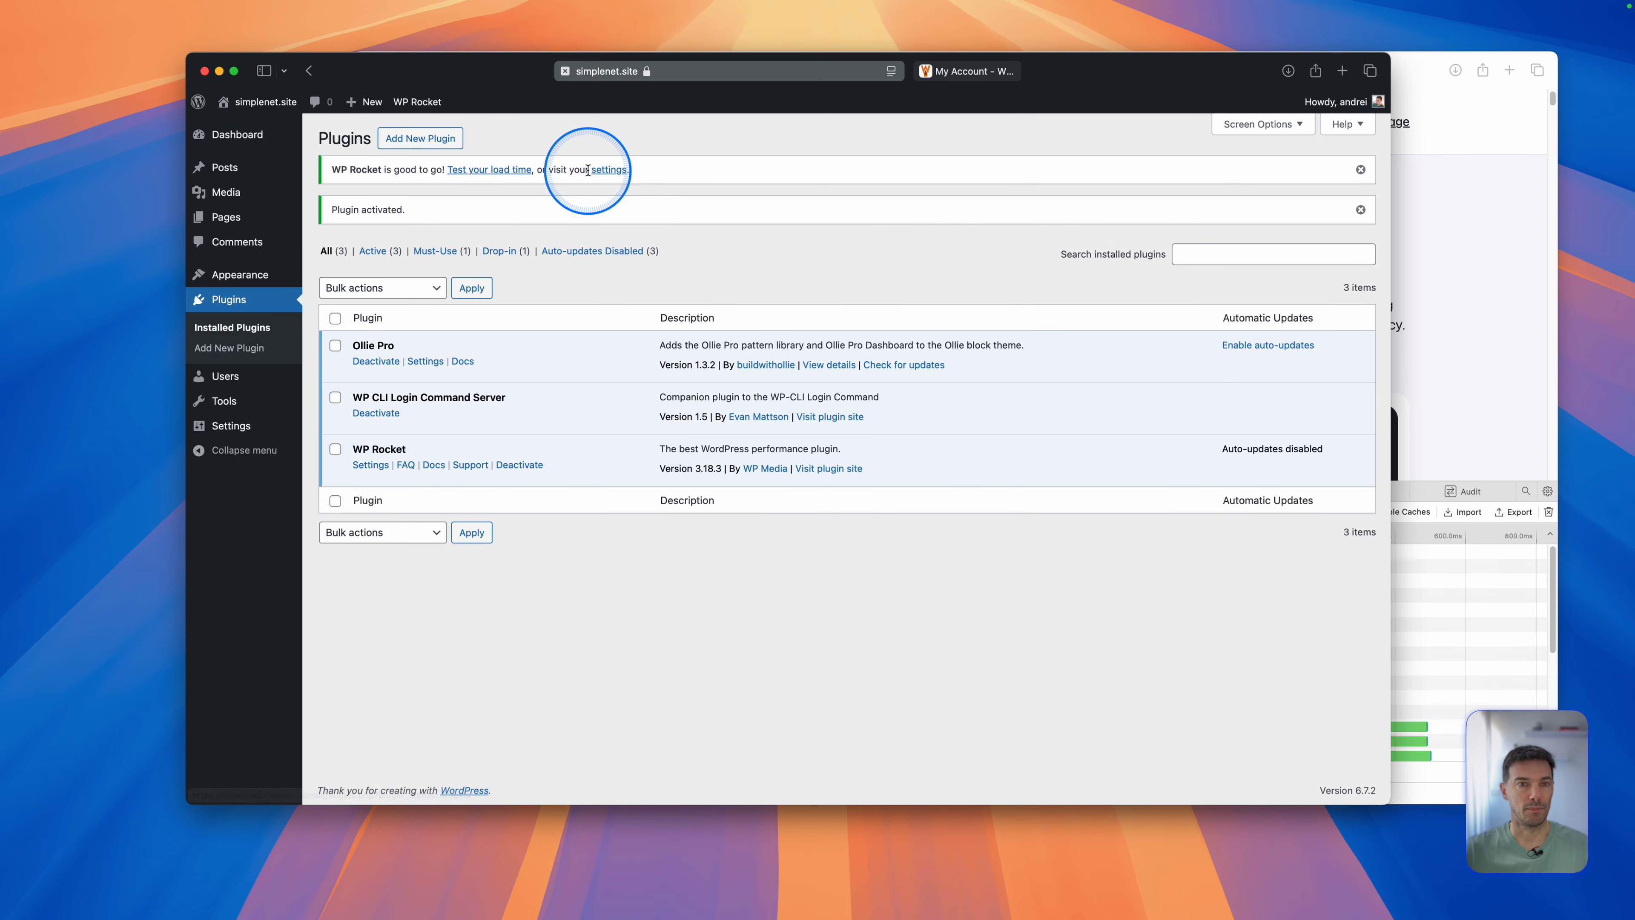
pyautogui.click(610, 170)
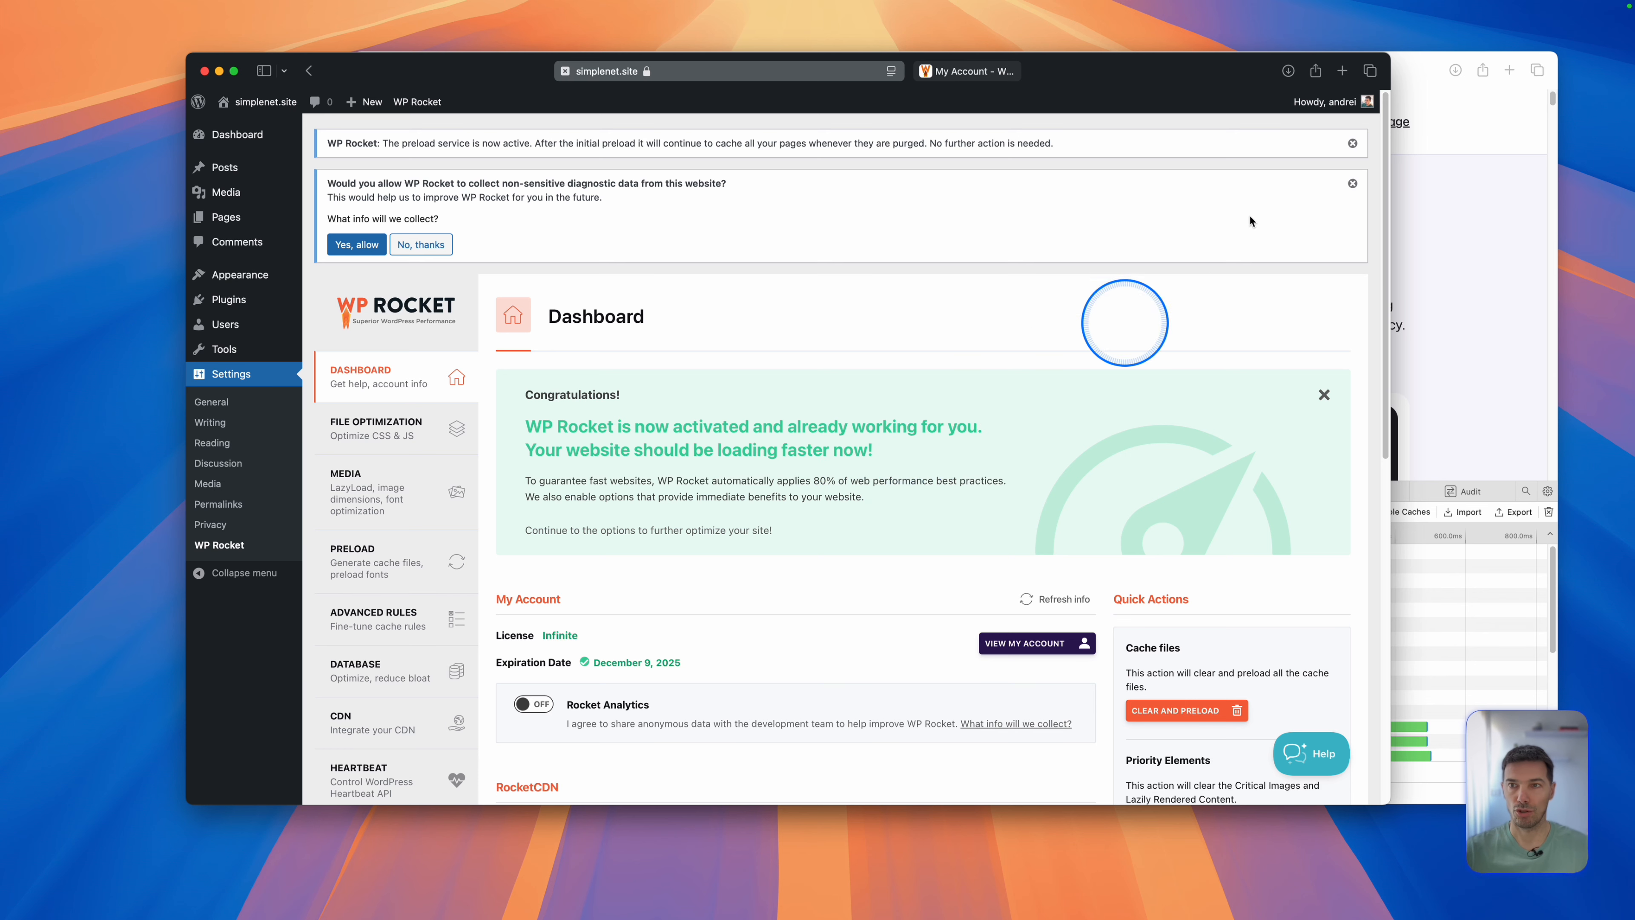
# Switch back to the private window and reload the homepage repeatedly to measure the document's load time with WP Rocket active.
pyautogui.click(1405, 69)
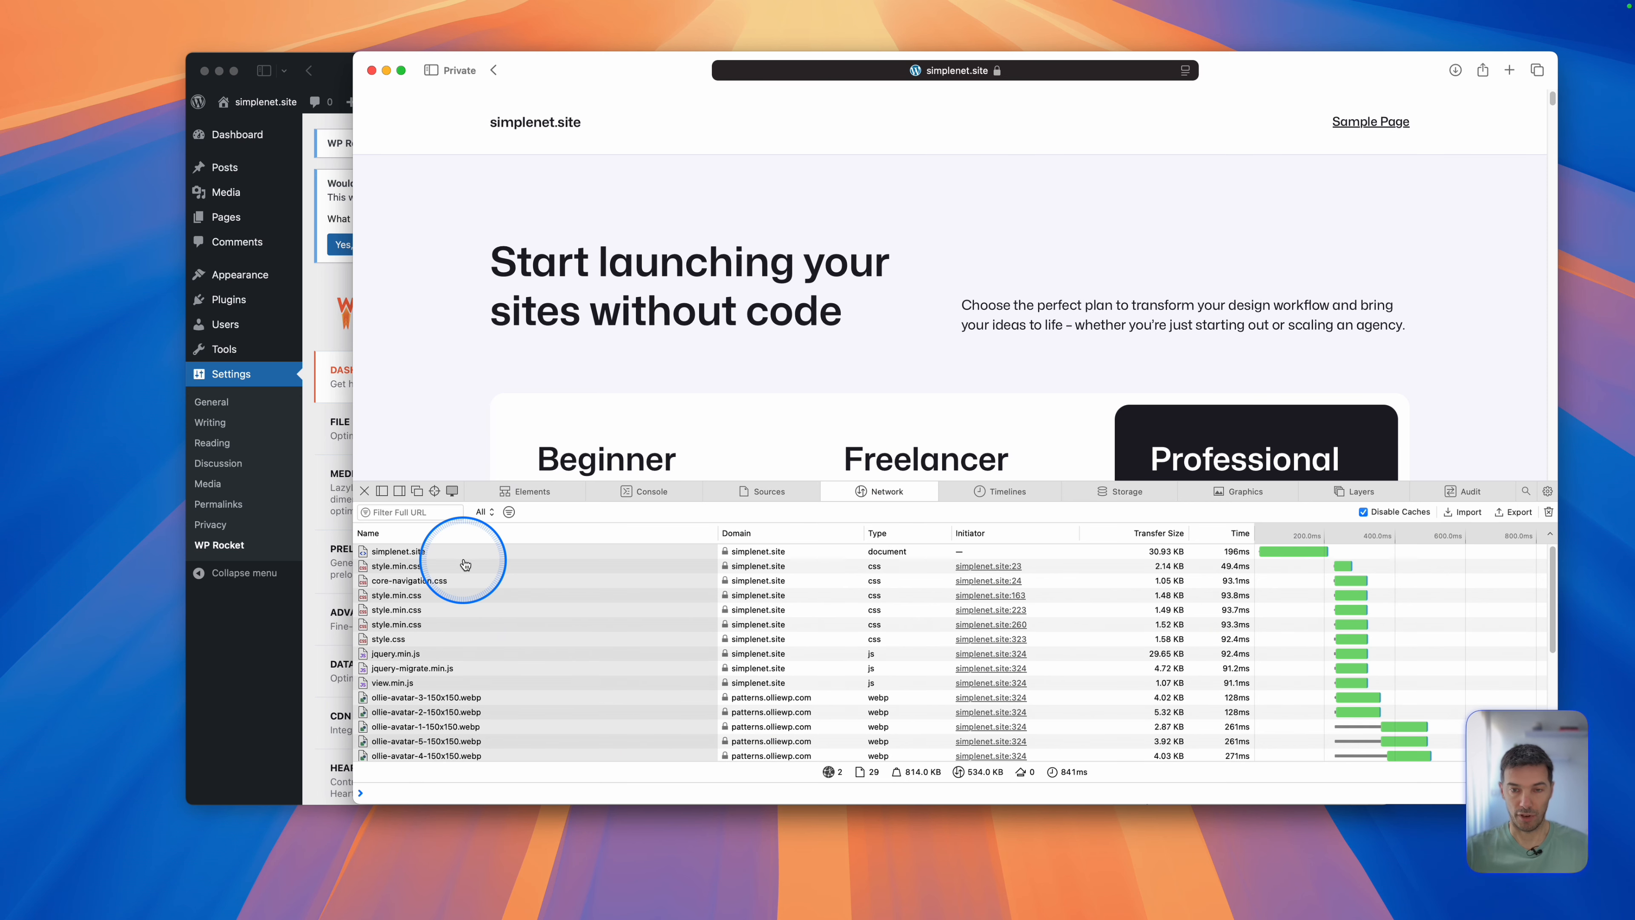
pyautogui.press('super+r')
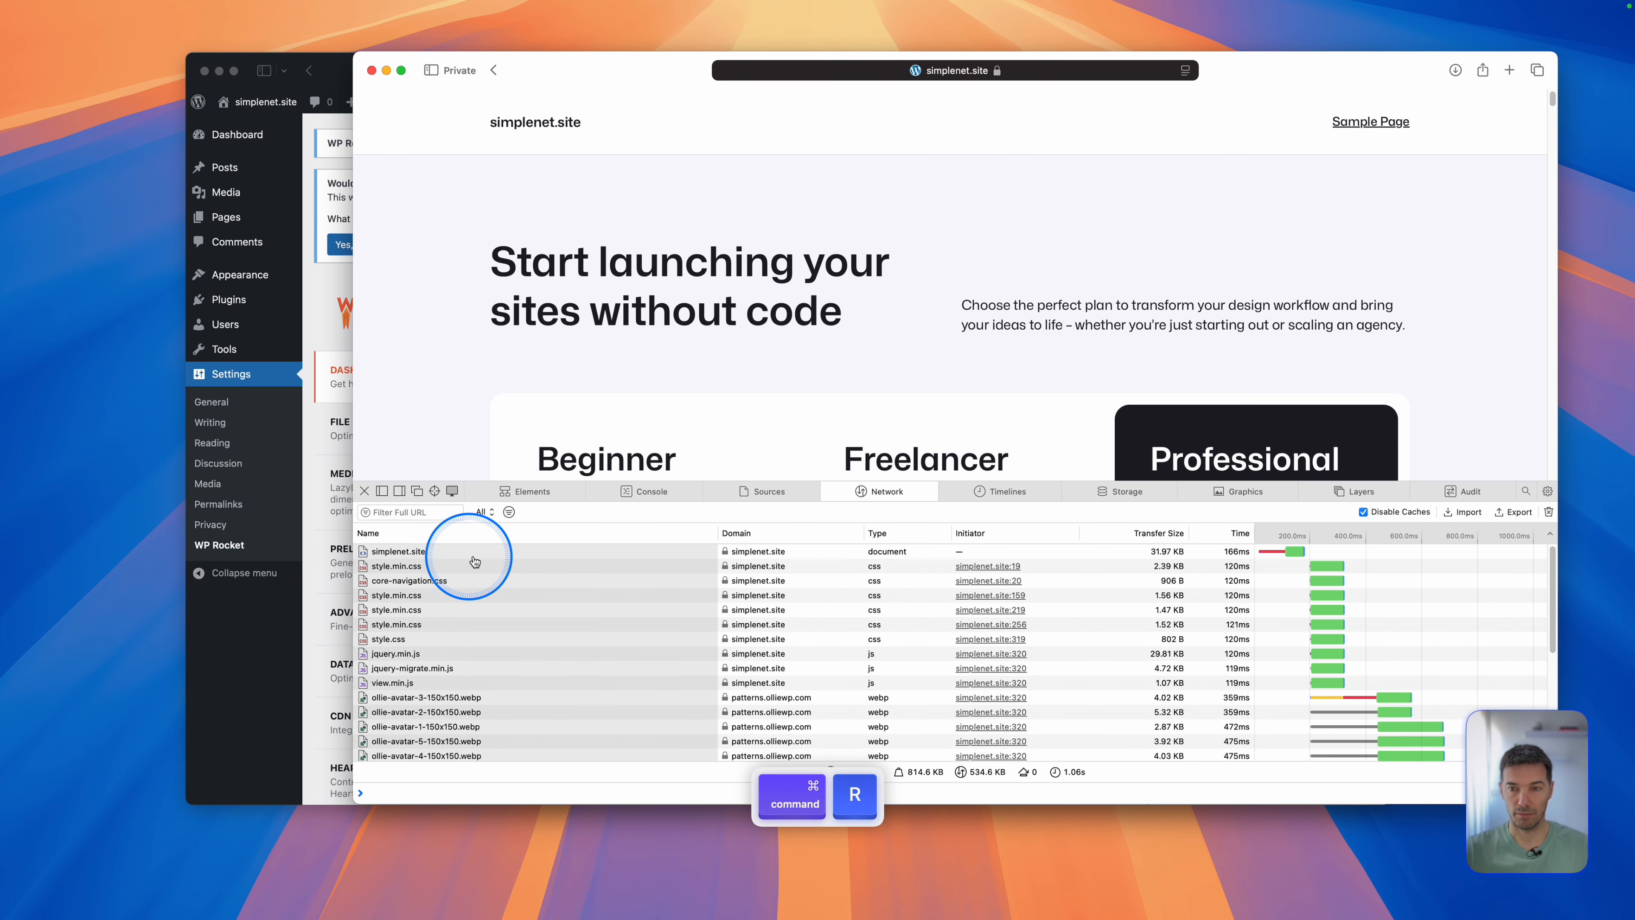
pyautogui.press('super+r')
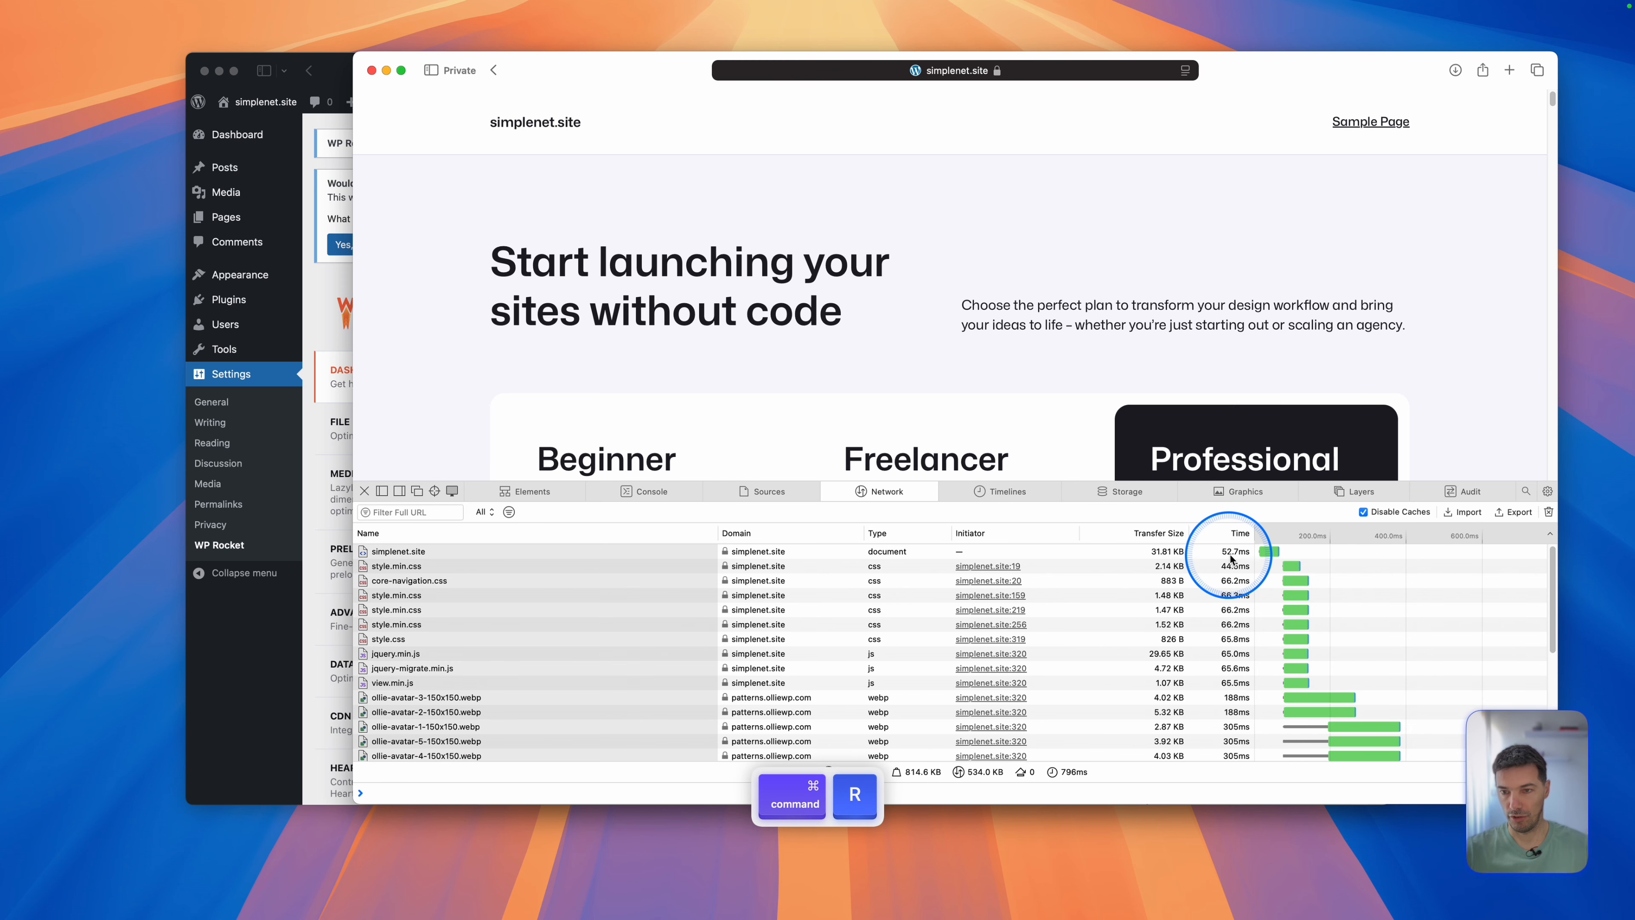
pyautogui.press('super+r')
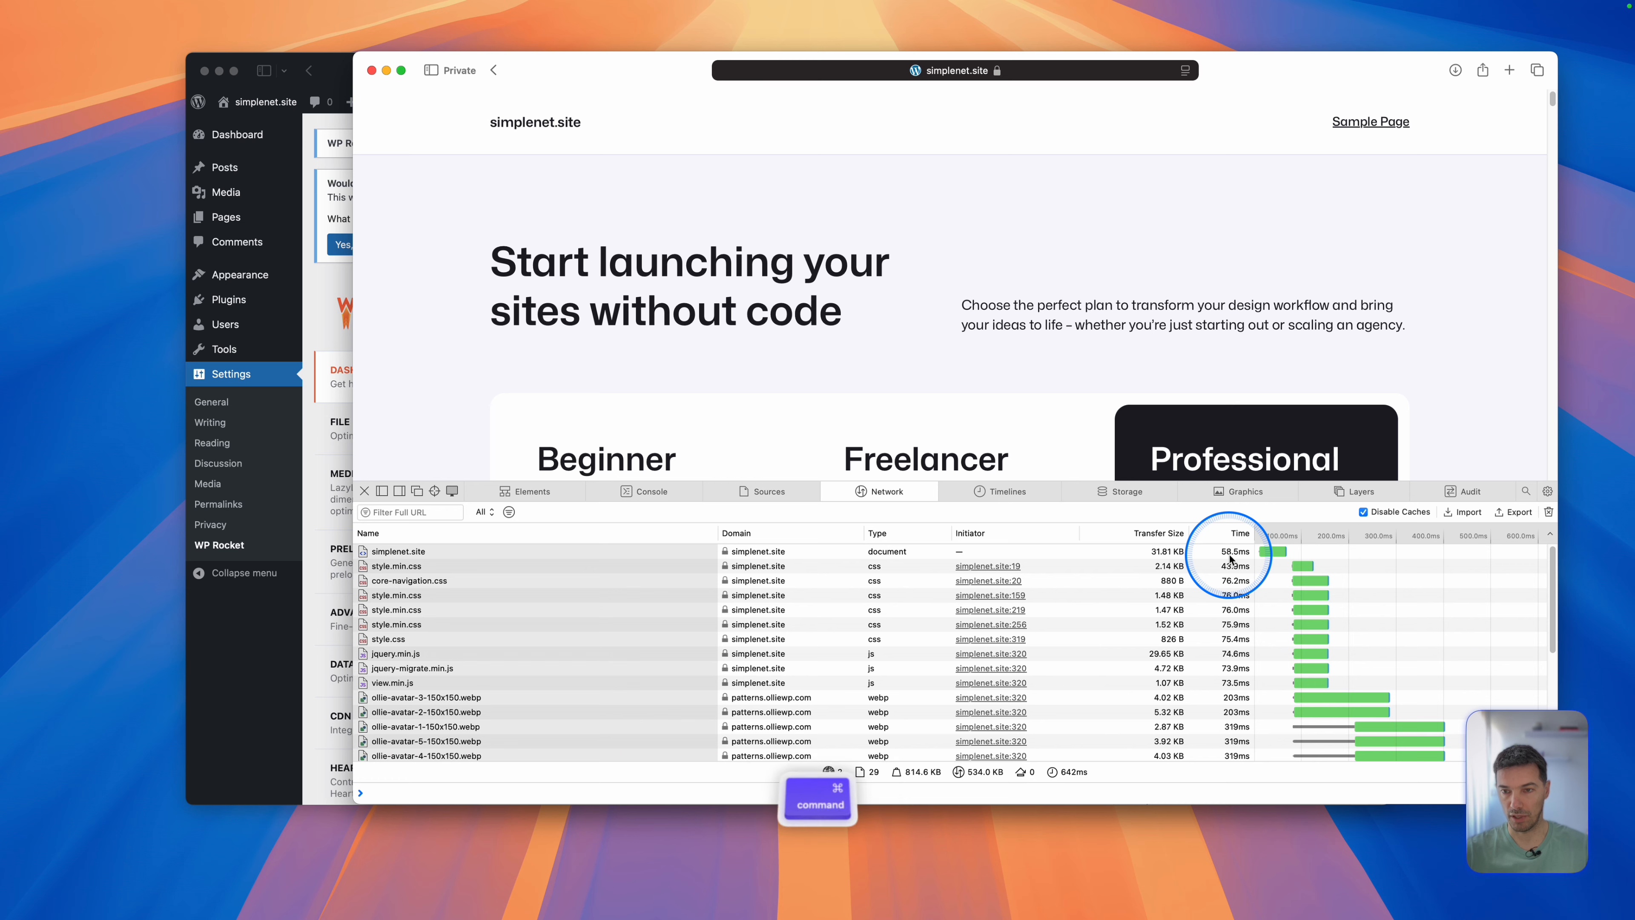
pyautogui.press('super+r')
pyautogui.press('super+r')
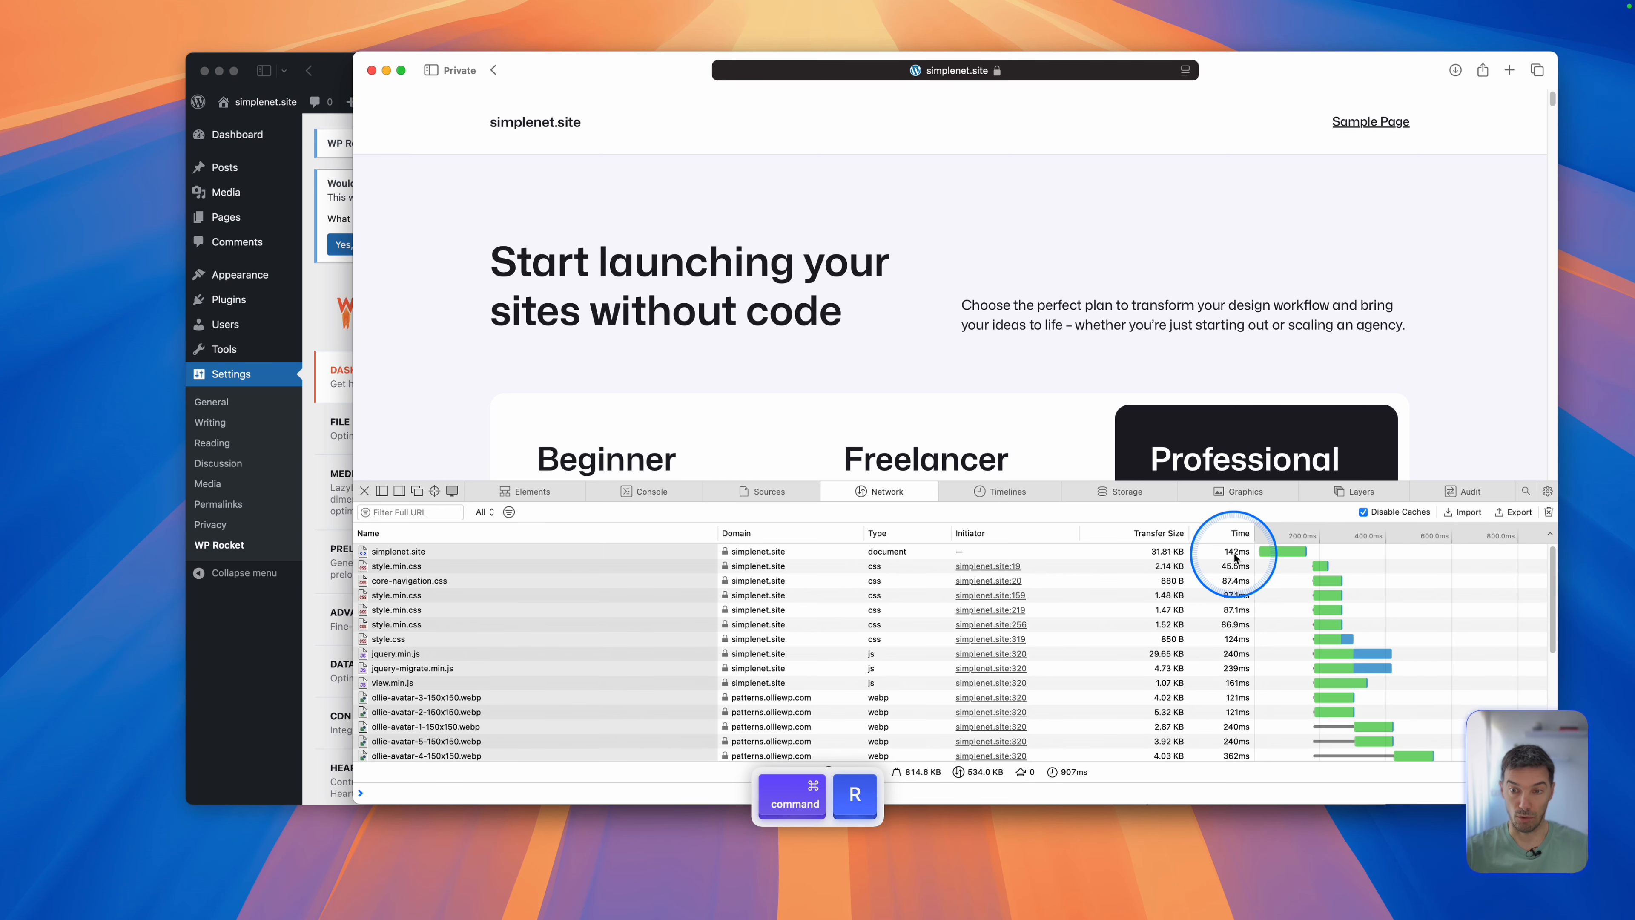
pyautogui.press('super+r')
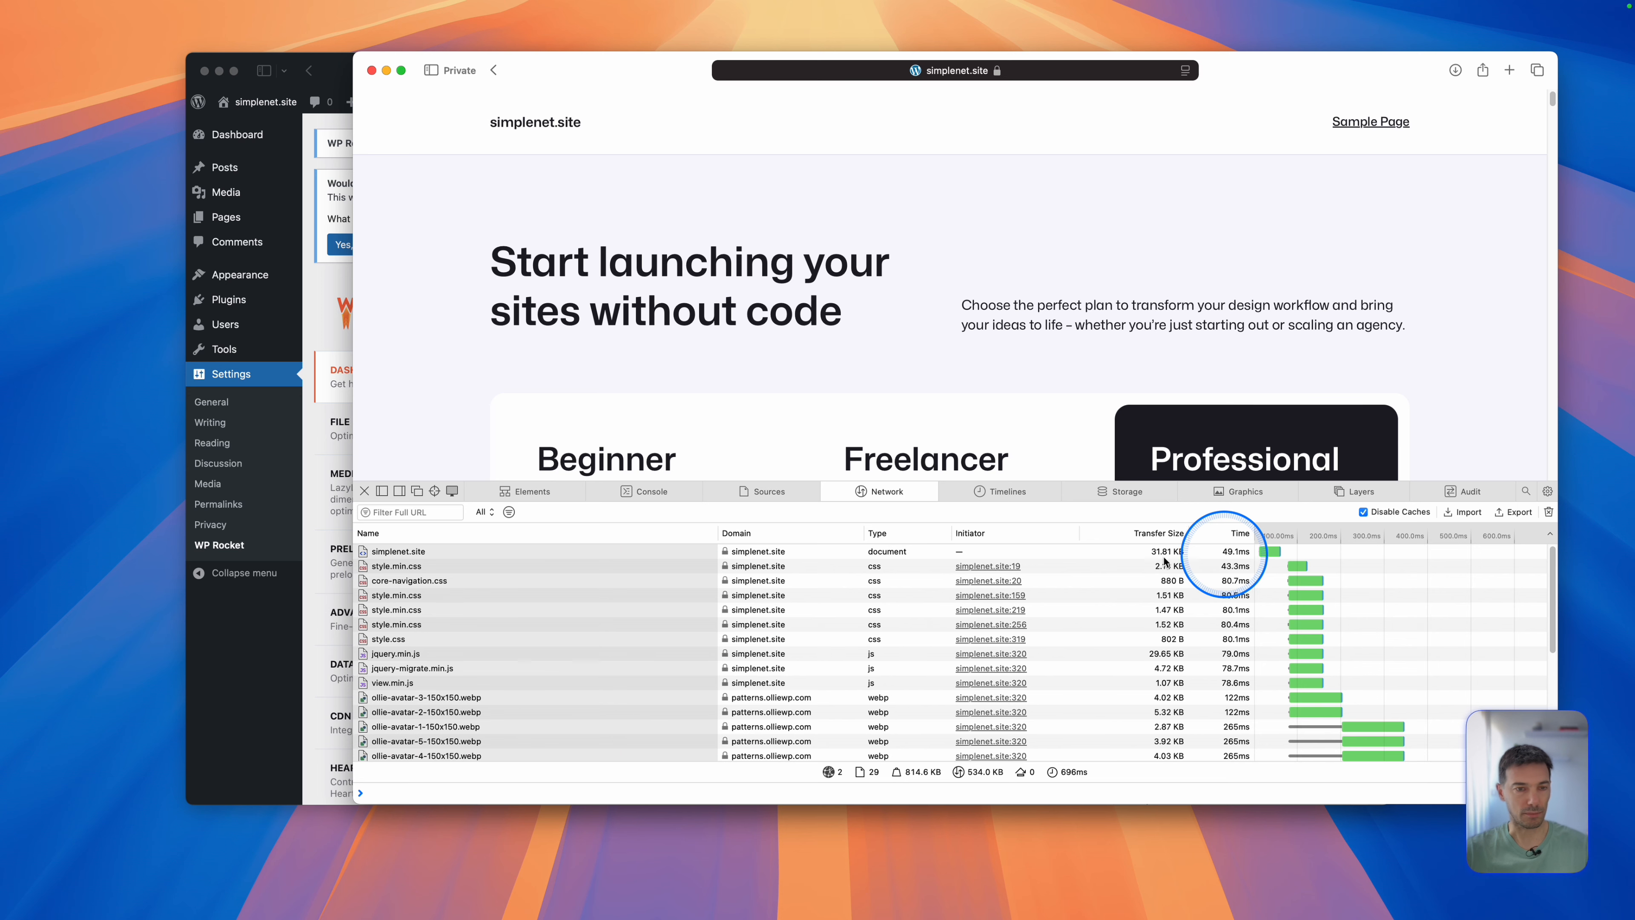
pyautogui.press('super+r')
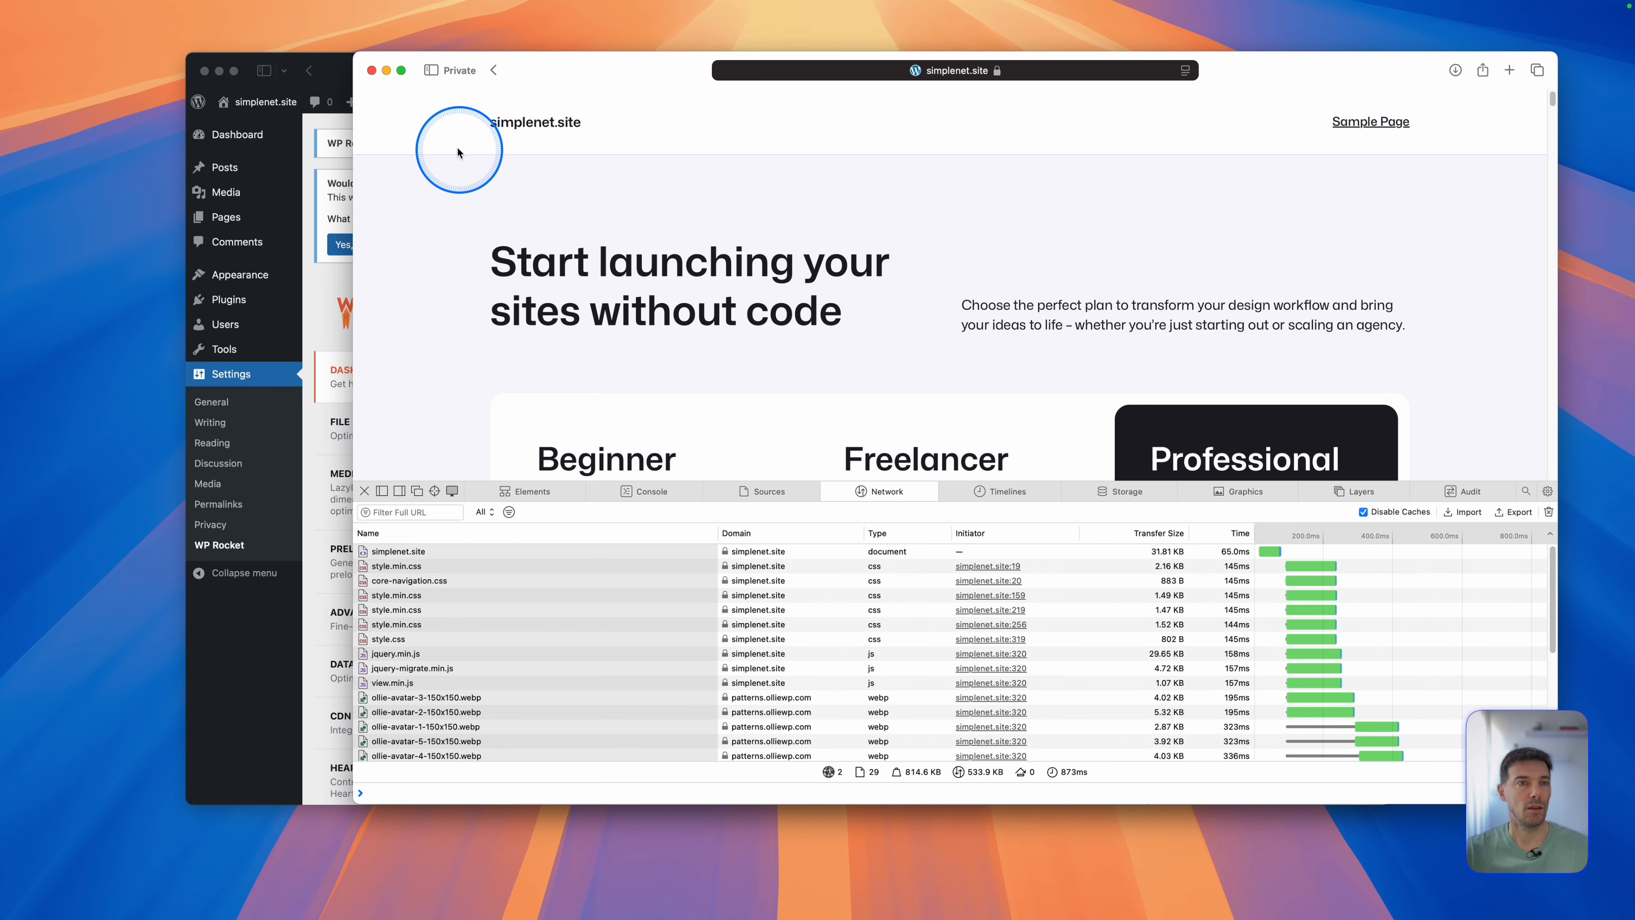
# Return to the WP Rocket dashboard, dismiss the Congratulations banner and view the account and quick action sections.
pyautogui.click(387, 70)
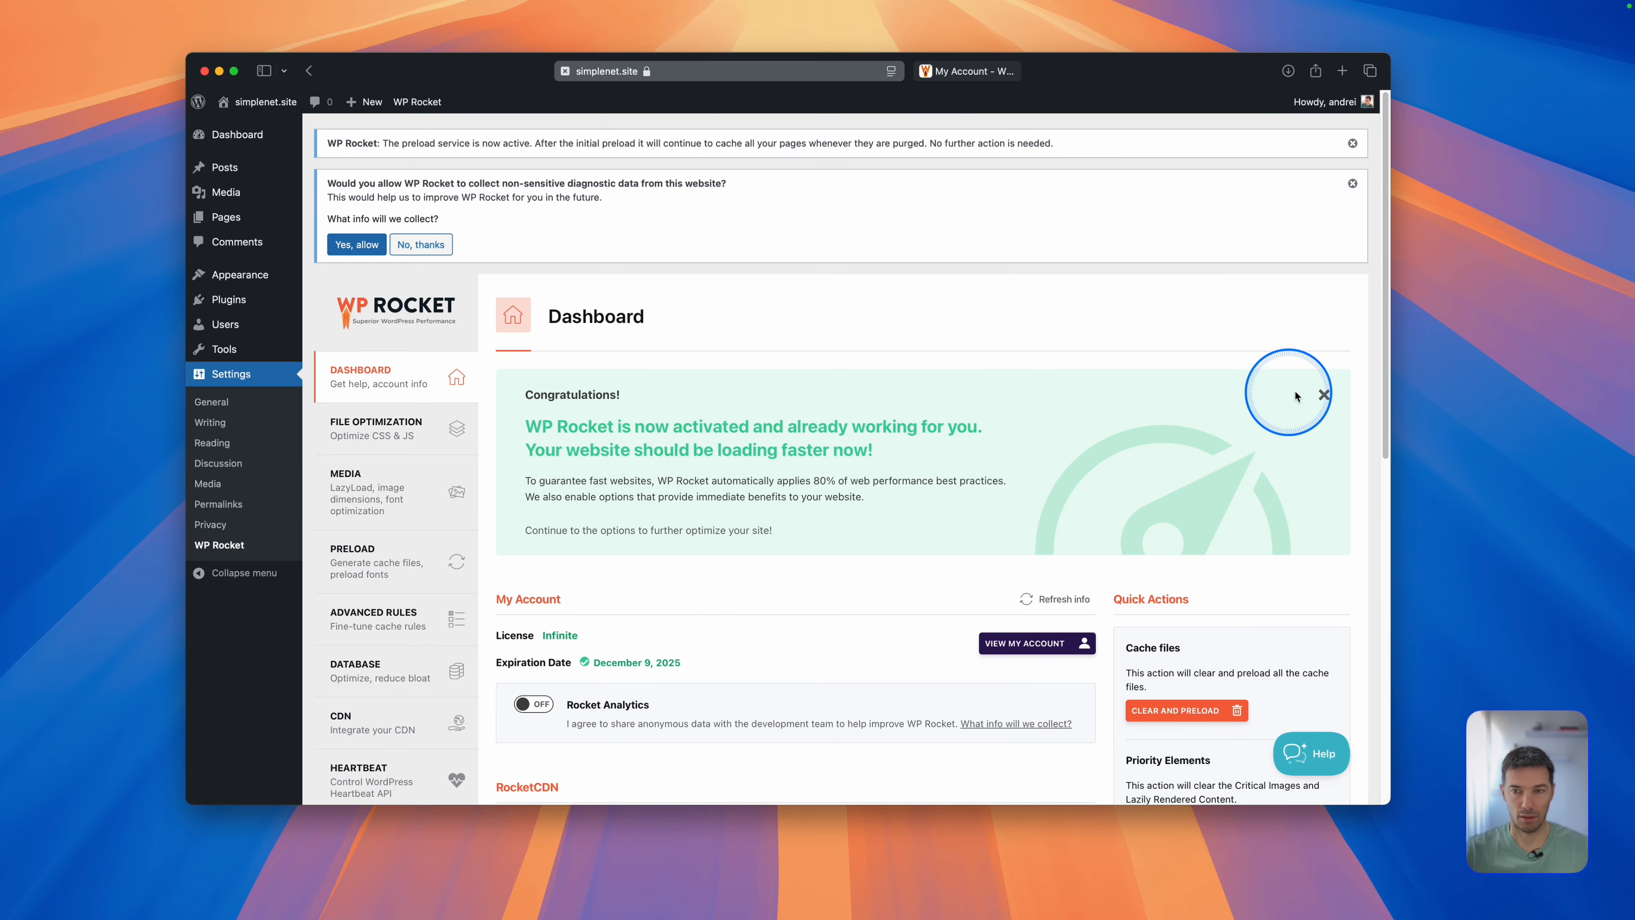
pyautogui.click(1323, 395)
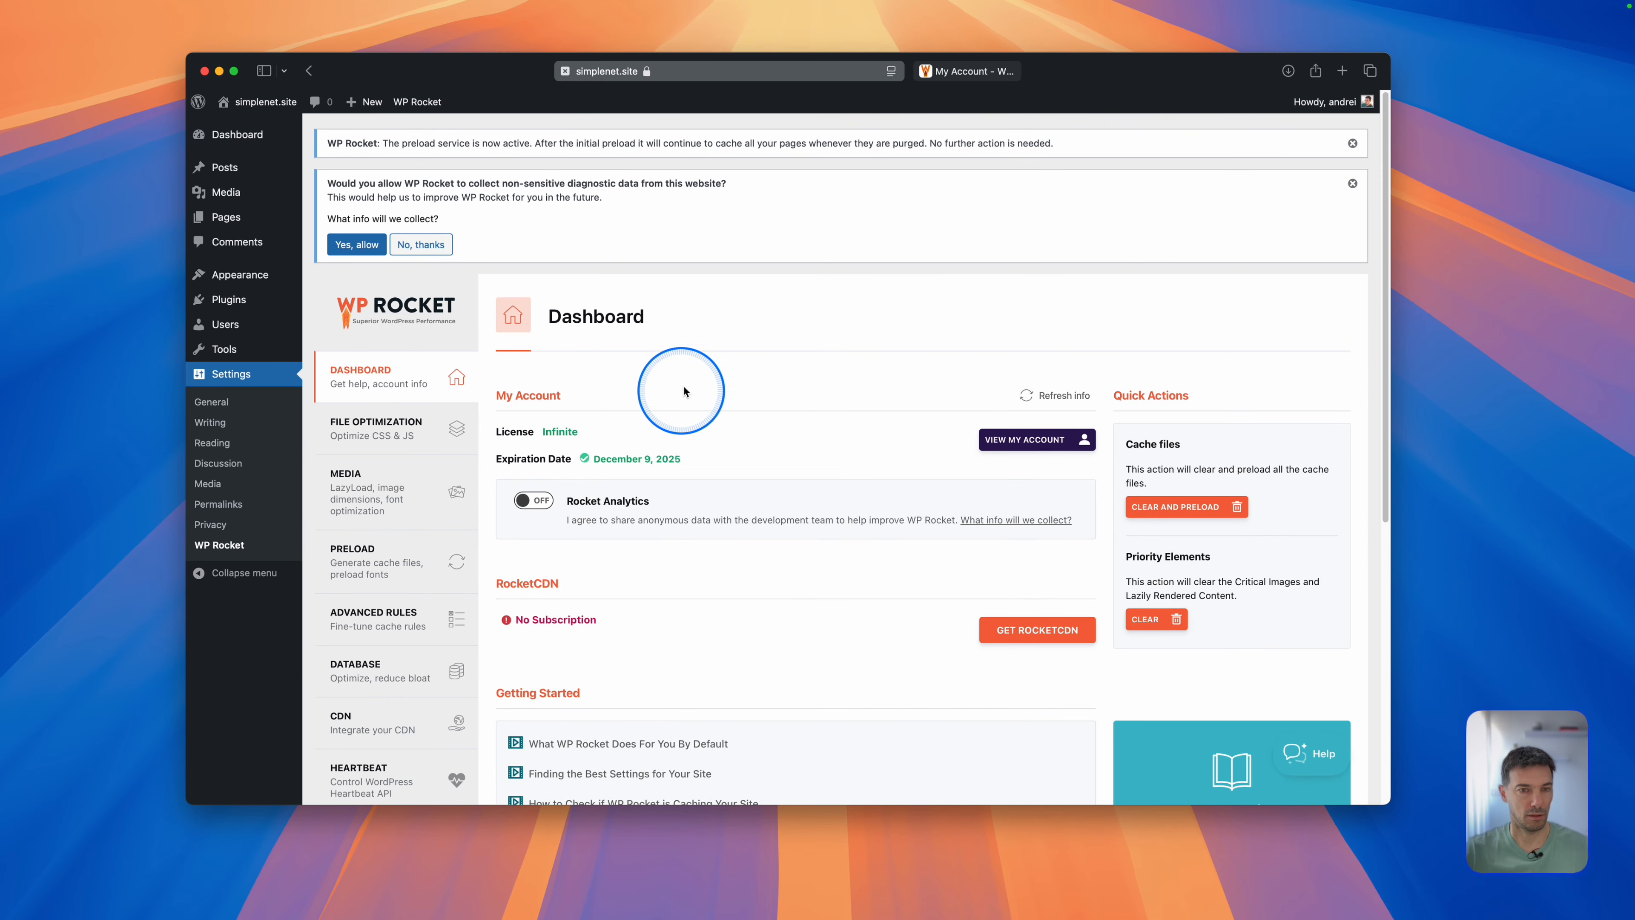
pyautogui.scroll(-5, 684, 387)
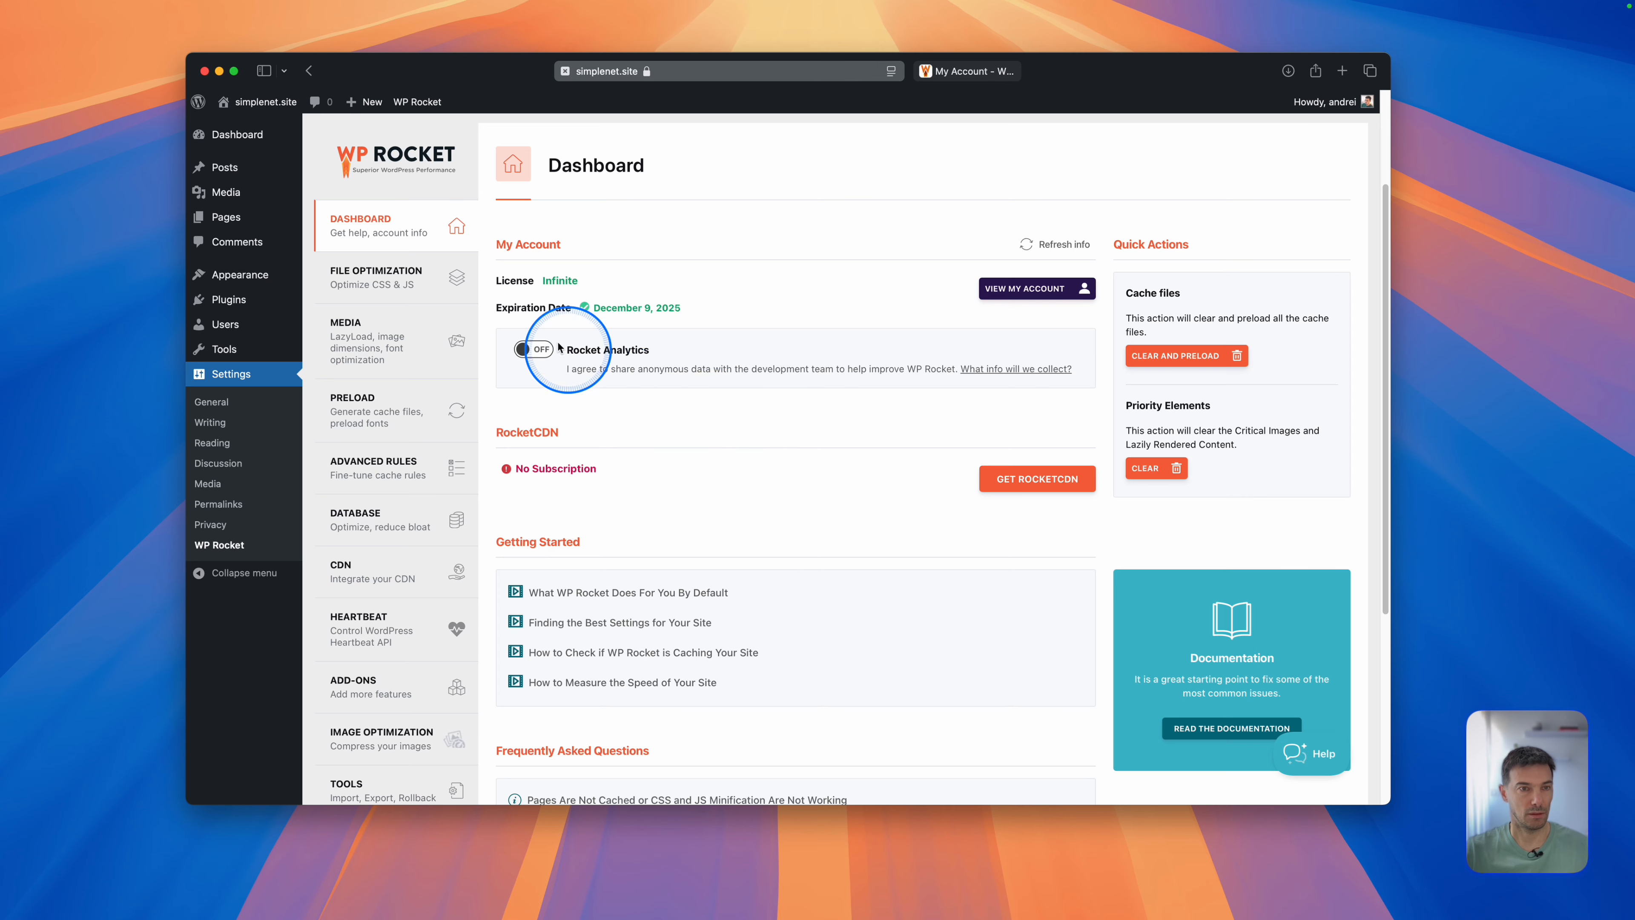
# In the File Optimization settings, enable Optimize CSS delivery and activate the Remove Unused CSS method.
pyautogui.scroll(1, 456, 305)
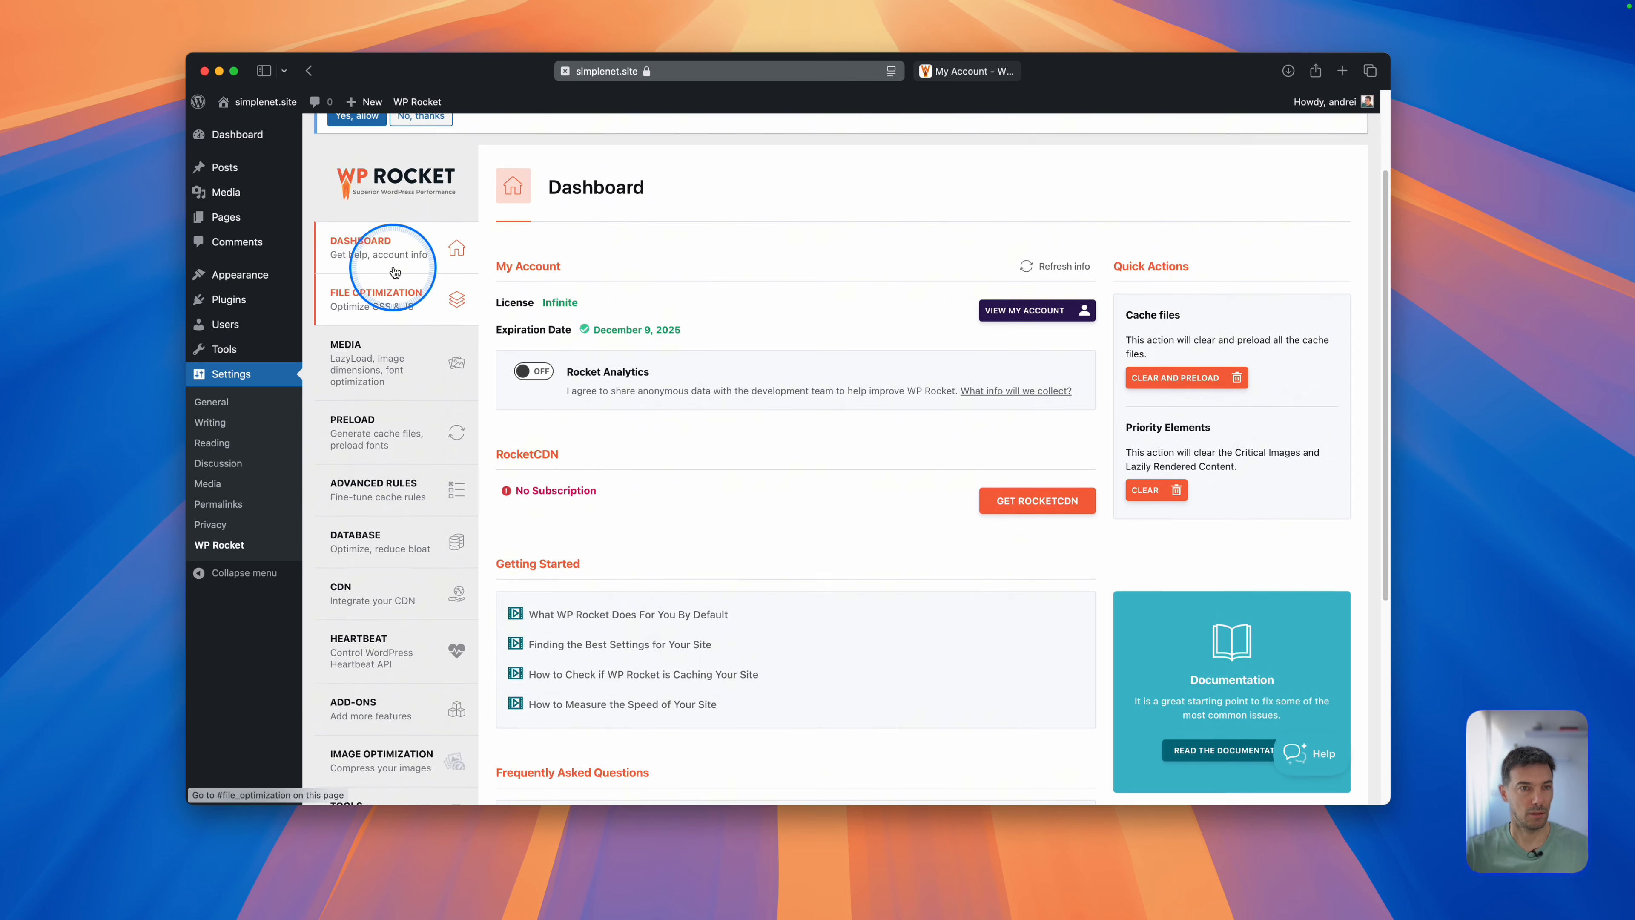
pyautogui.click(400, 307)
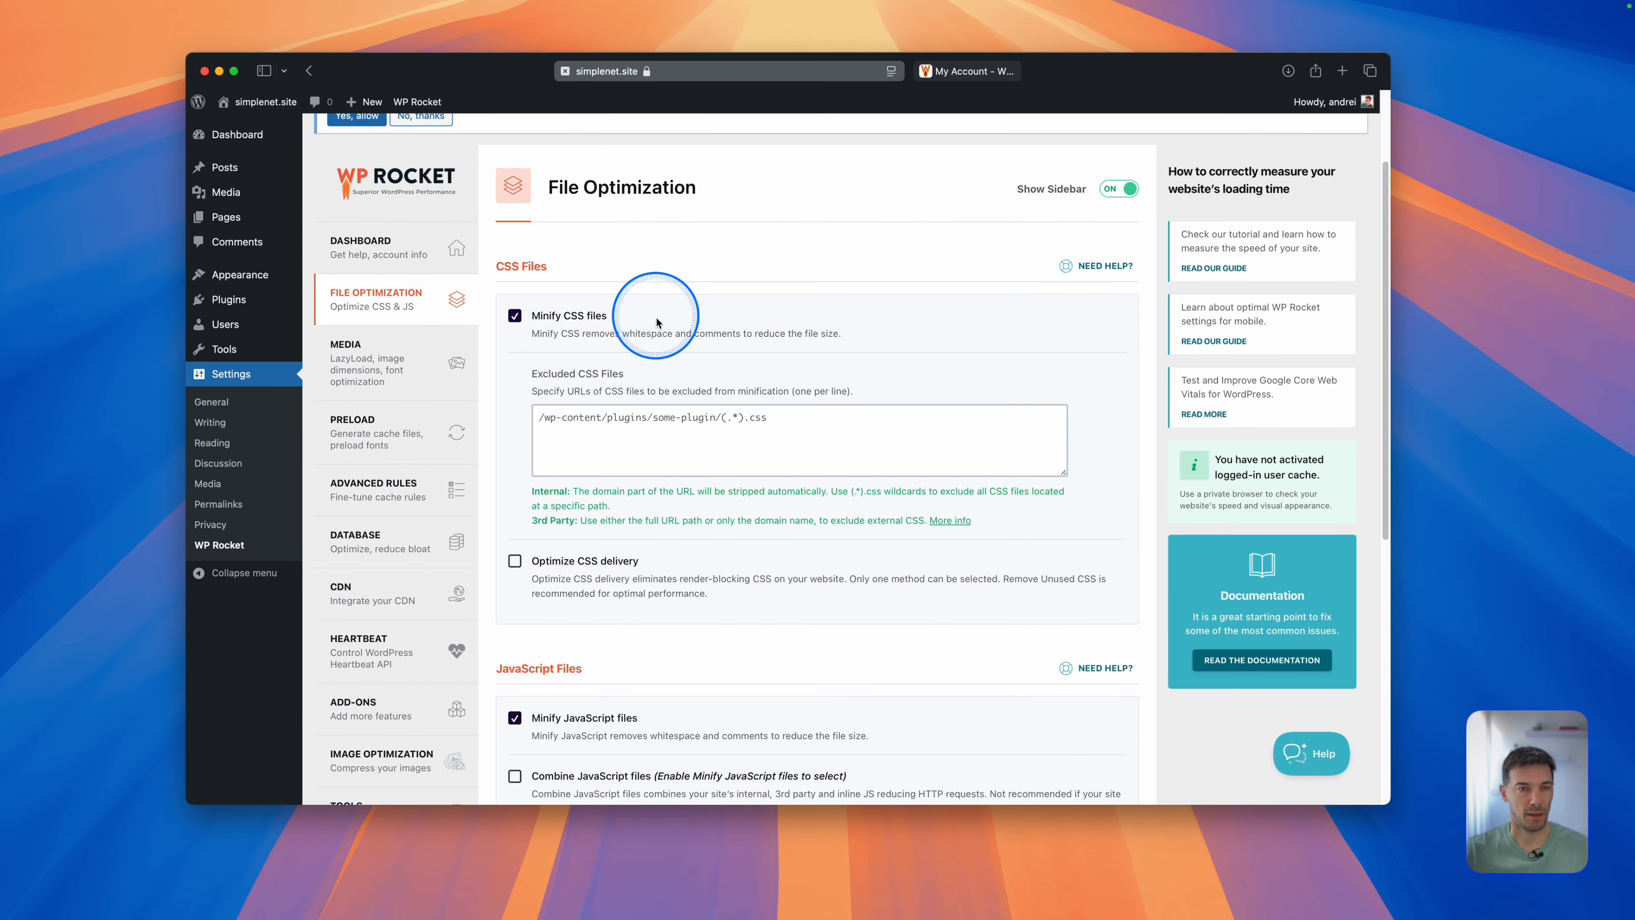
pyautogui.scroll(3, 657, 317)
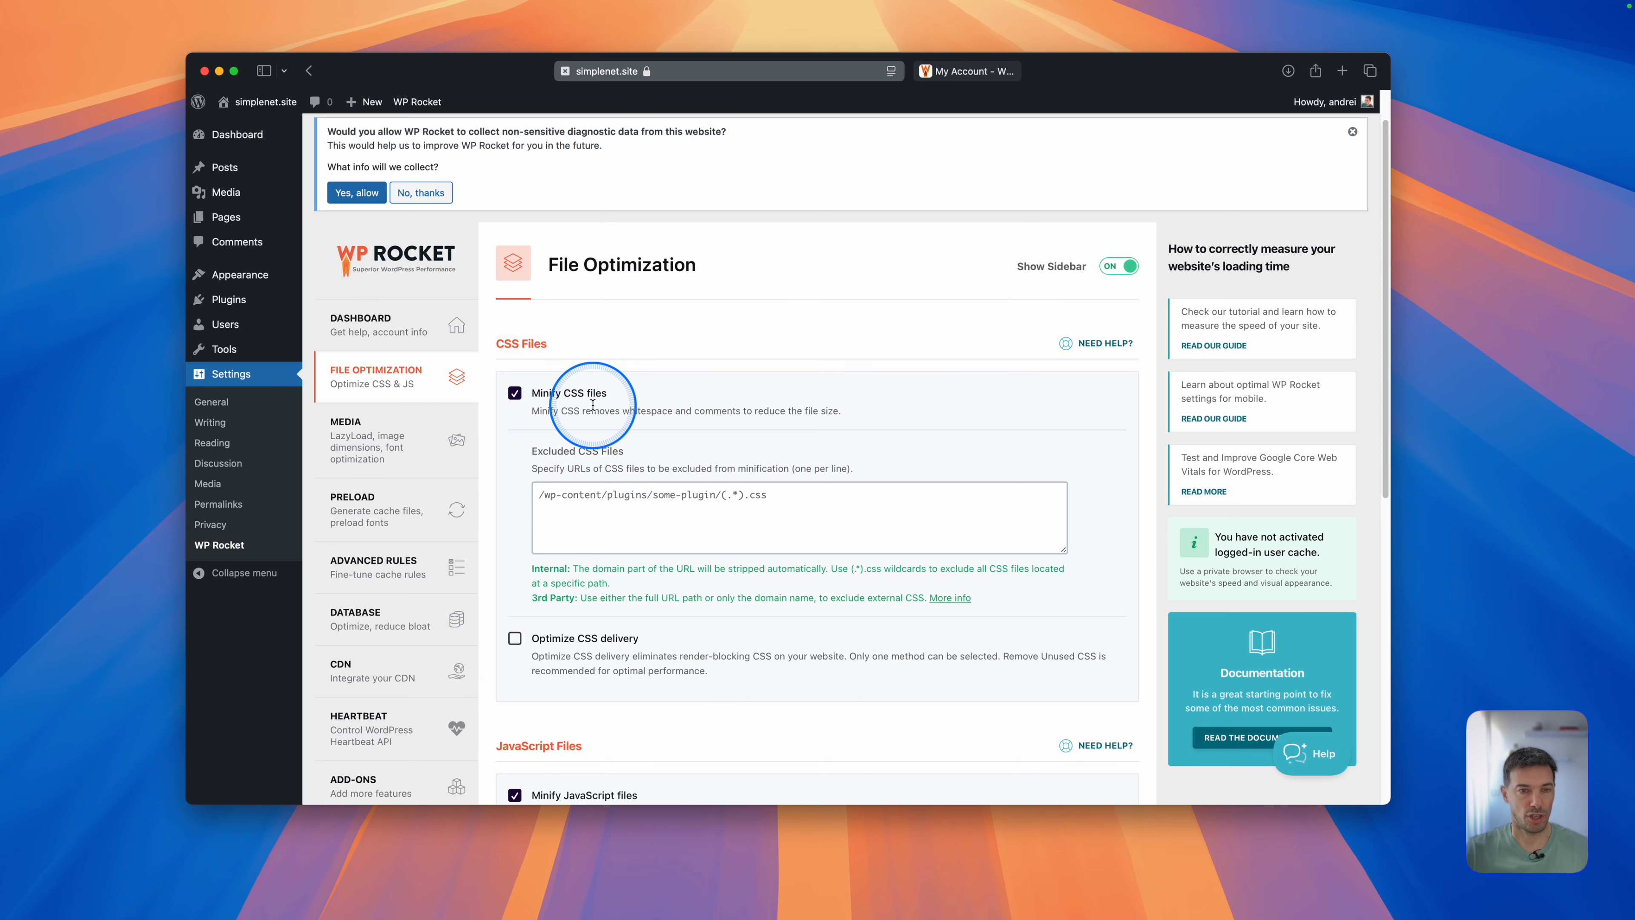
pyautogui.scroll(-3, 580, 405)
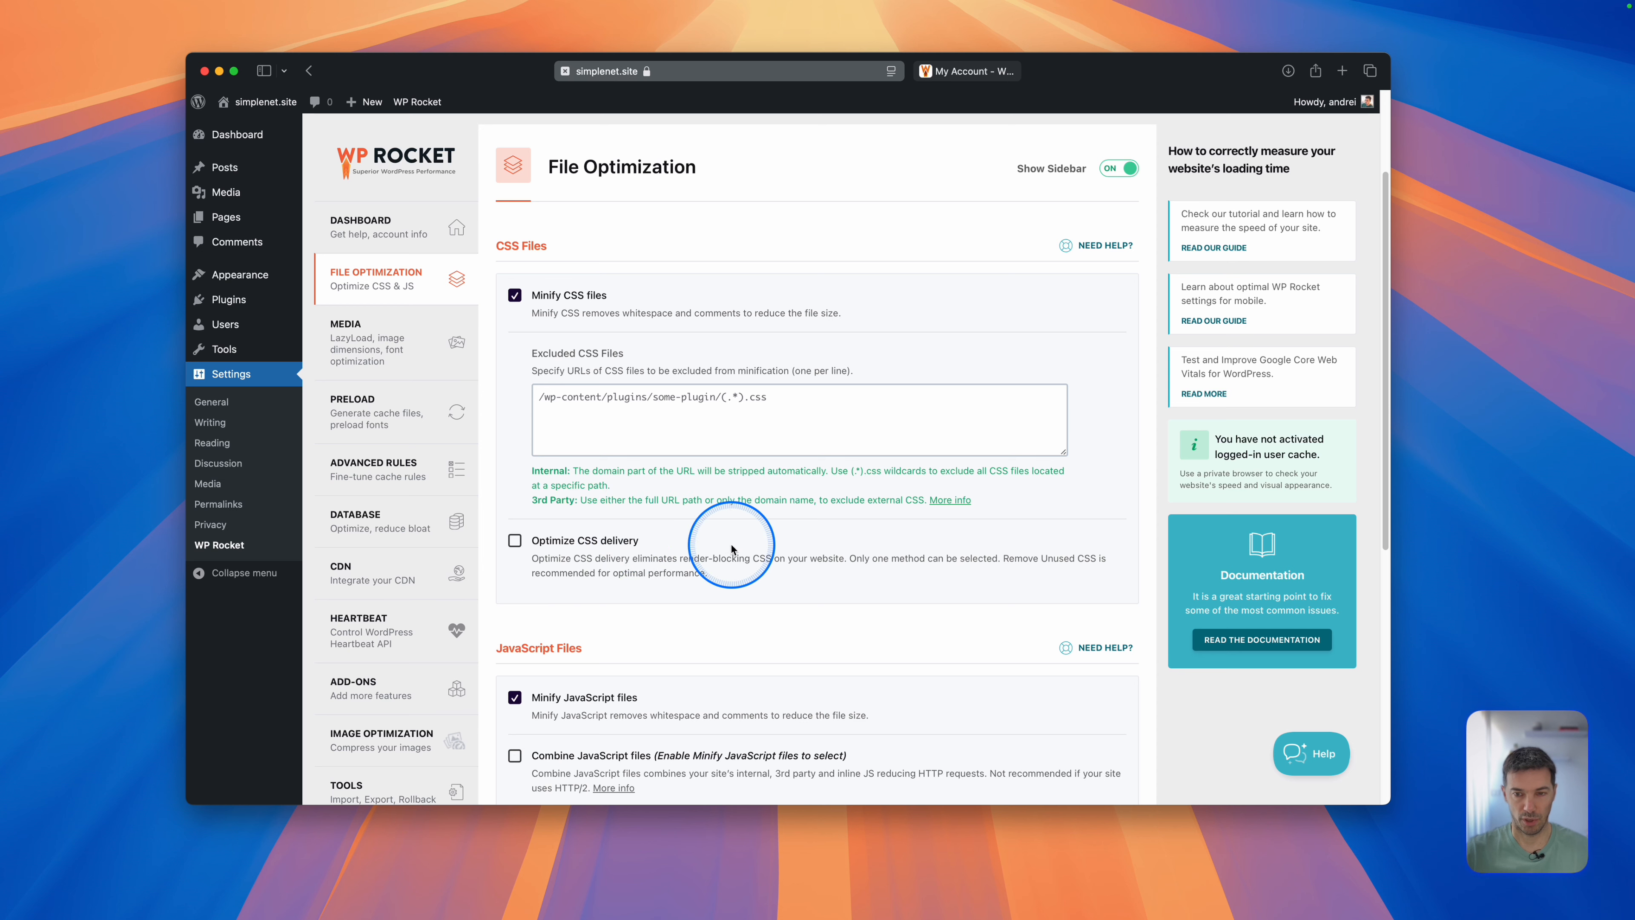
pyautogui.click(516, 540)
pyautogui.scroll(-2, 589, 551)
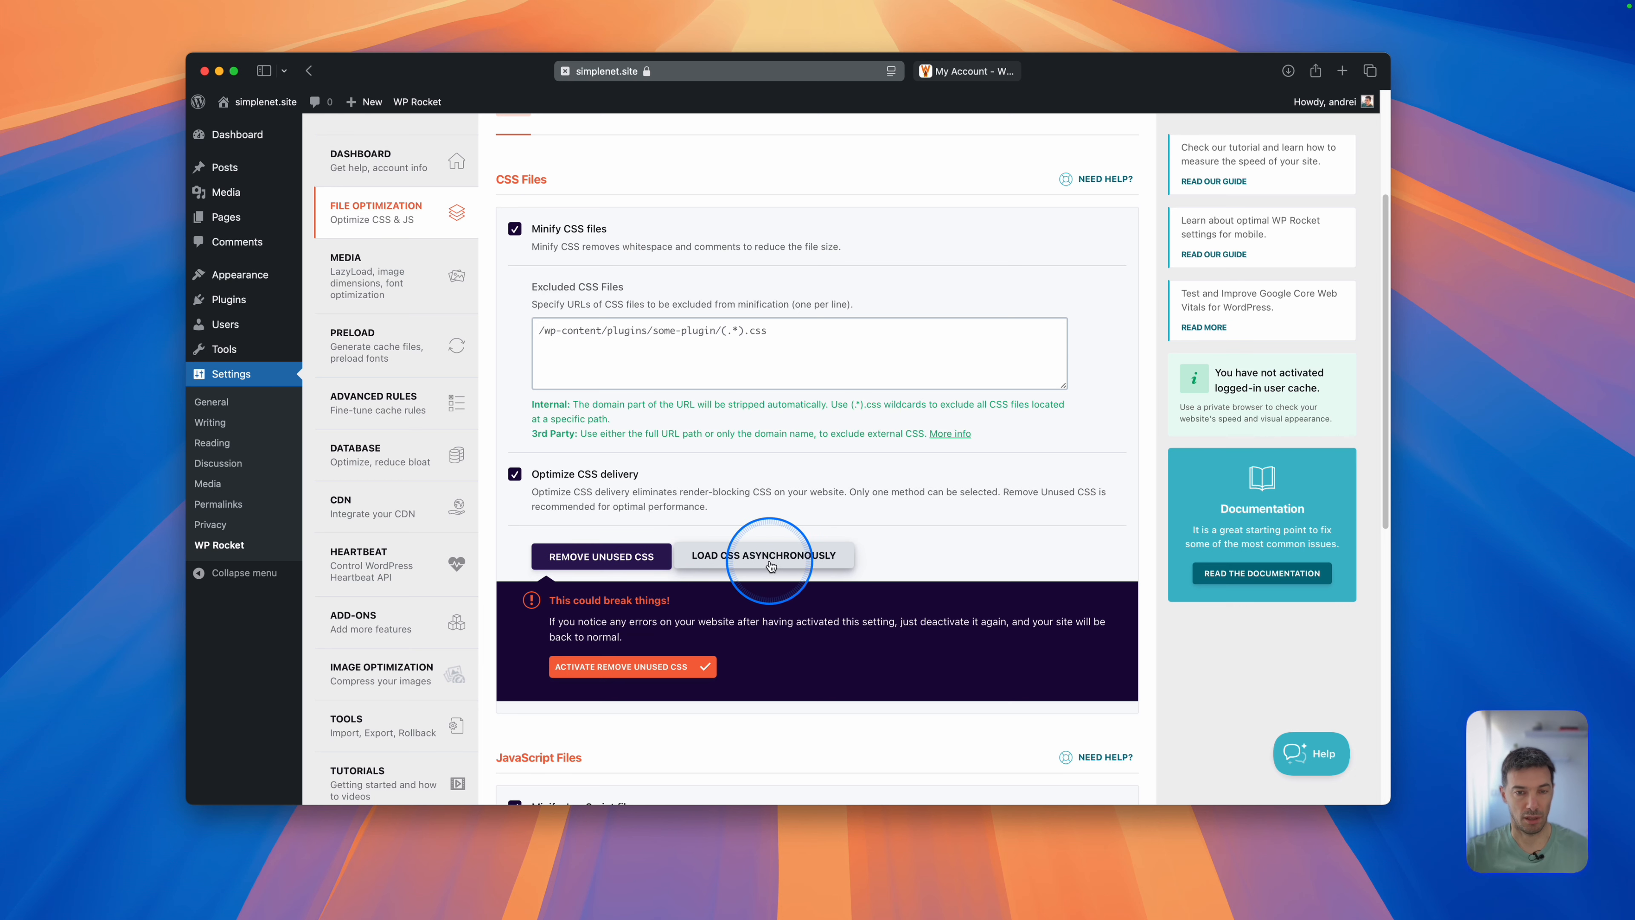
pyautogui.scroll(-1, 683, 583)
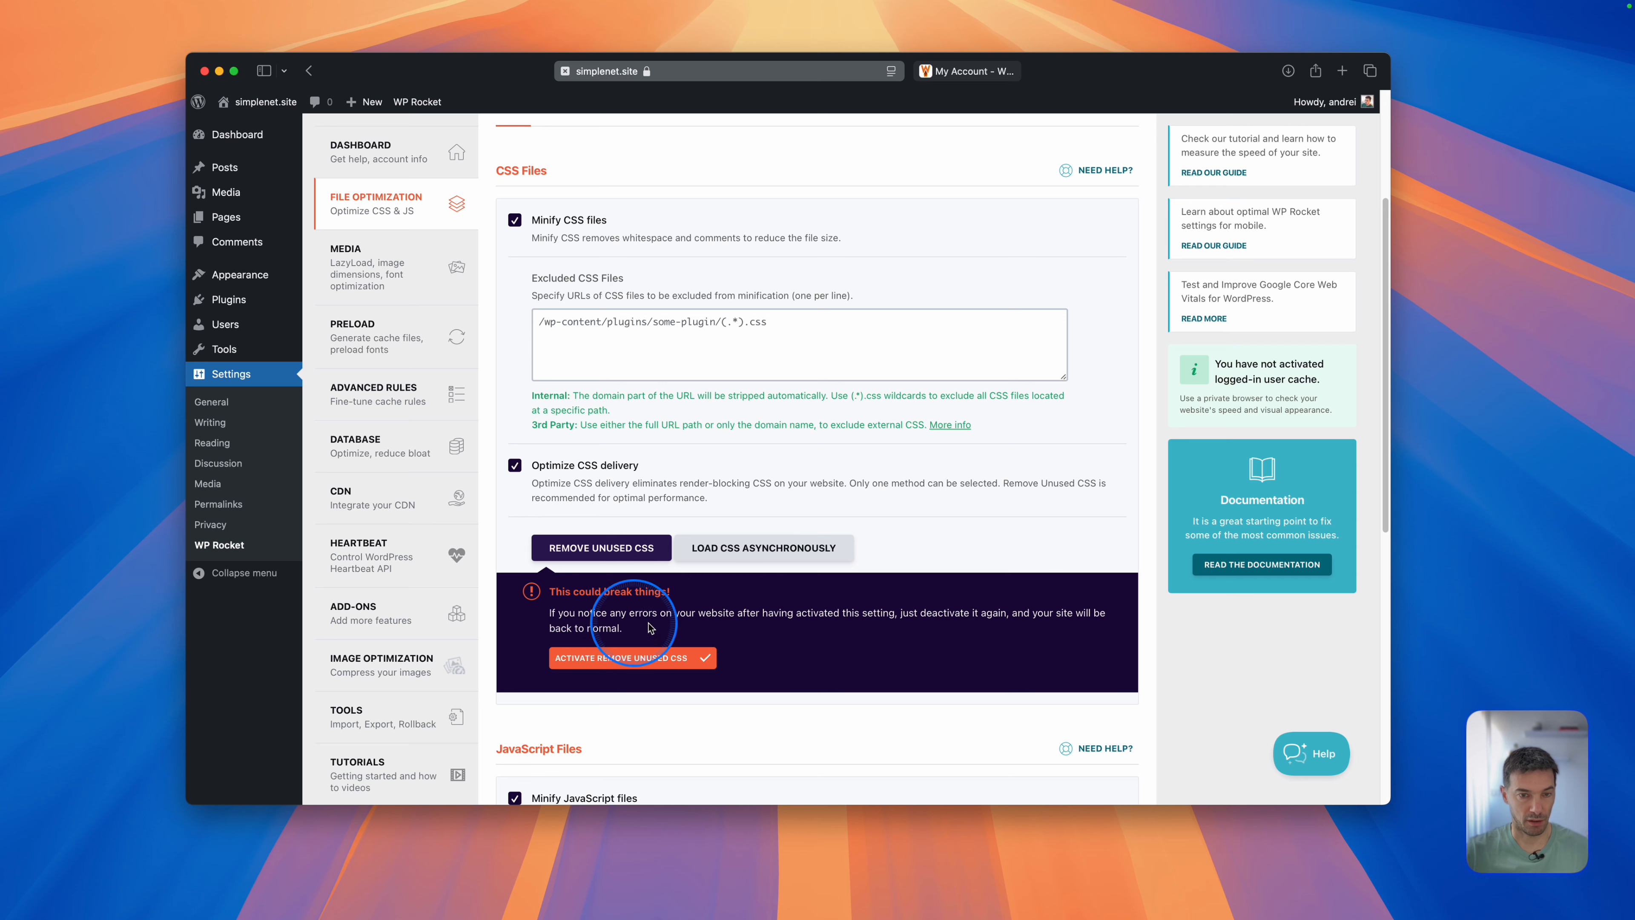
pyautogui.click(662, 658)
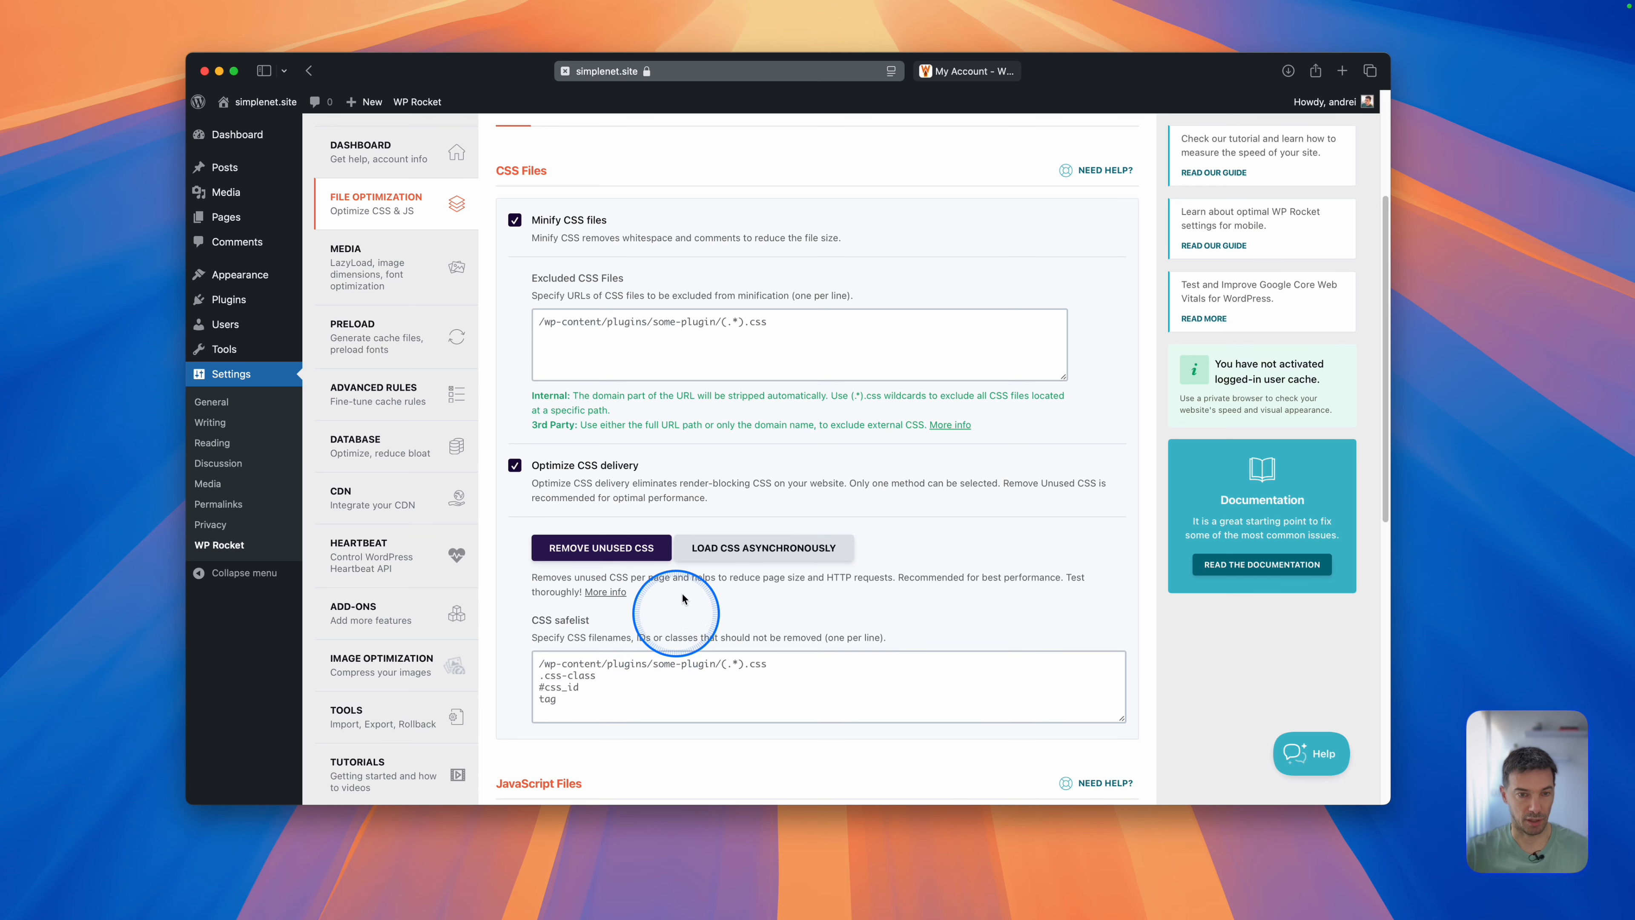
# Enable Combine JavaScript files in the JavaScript Files section and confirm its activation.
pyautogui.scroll(-3, 681, 588)
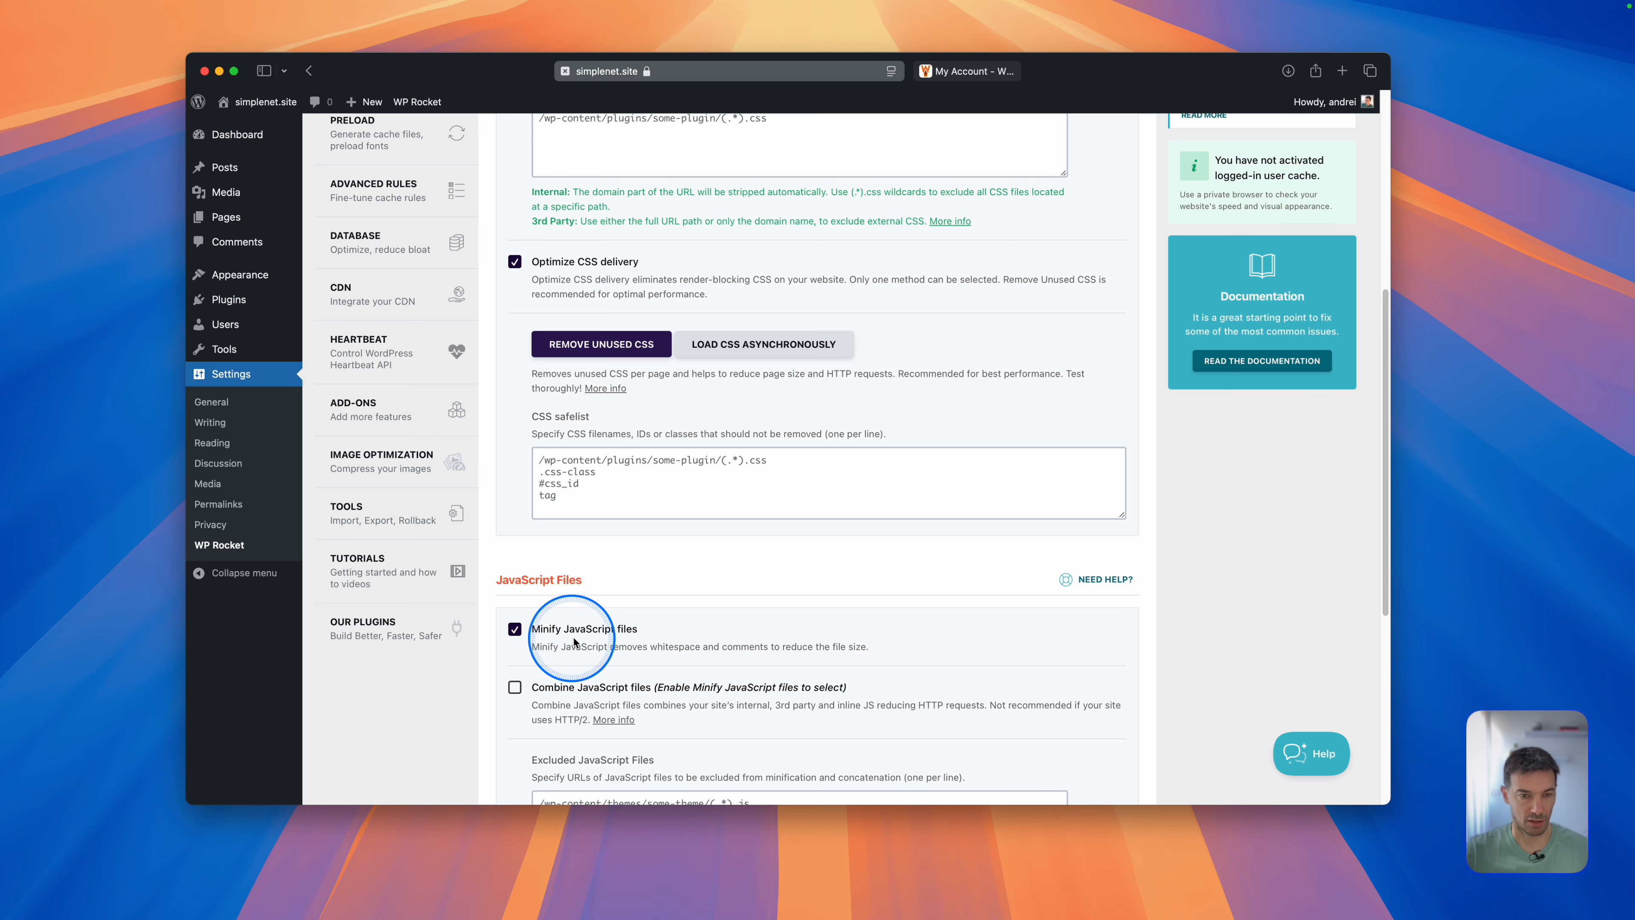
pyautogui.scroll(-2, 520, 631)
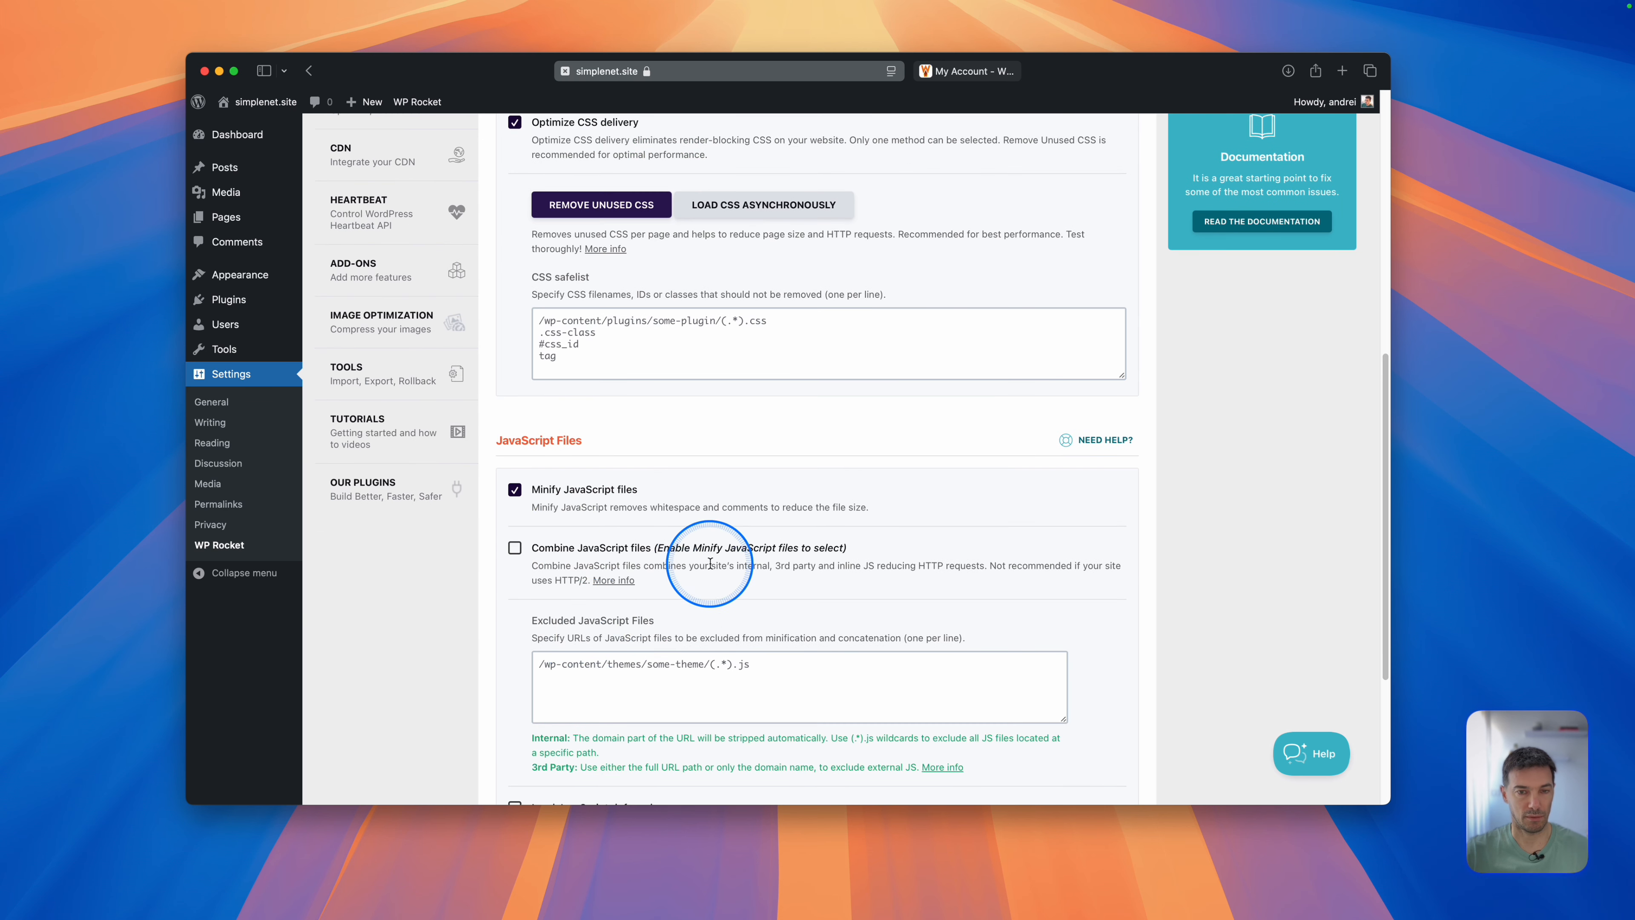
pyautogui.scroll(-1, 566, 548)
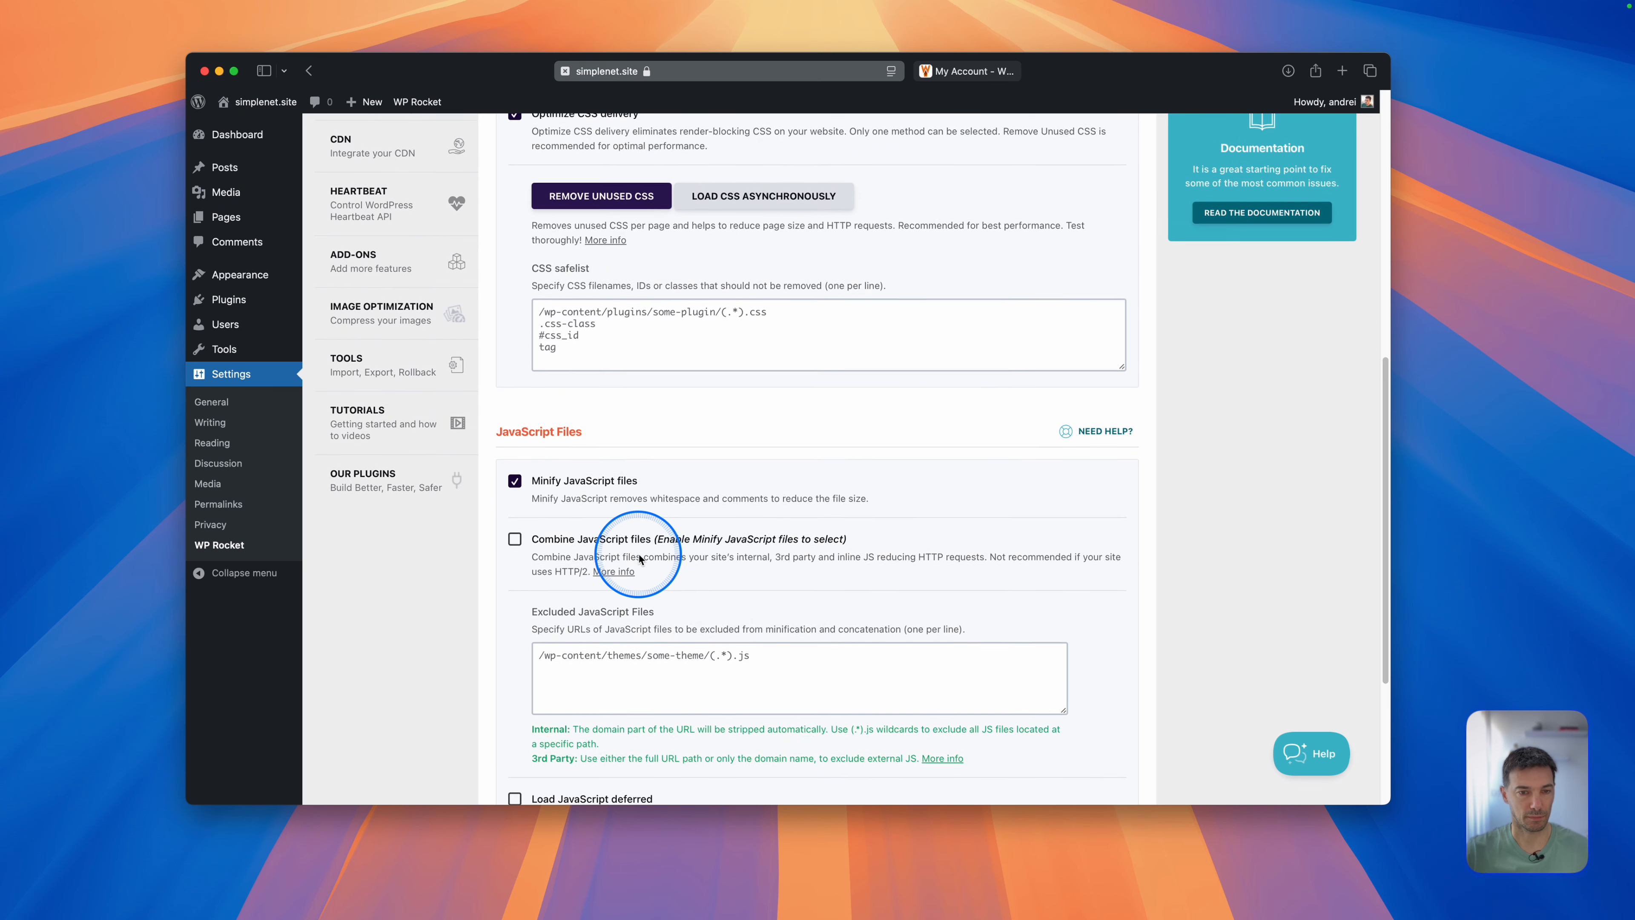
pyautogui.click(514, 533)
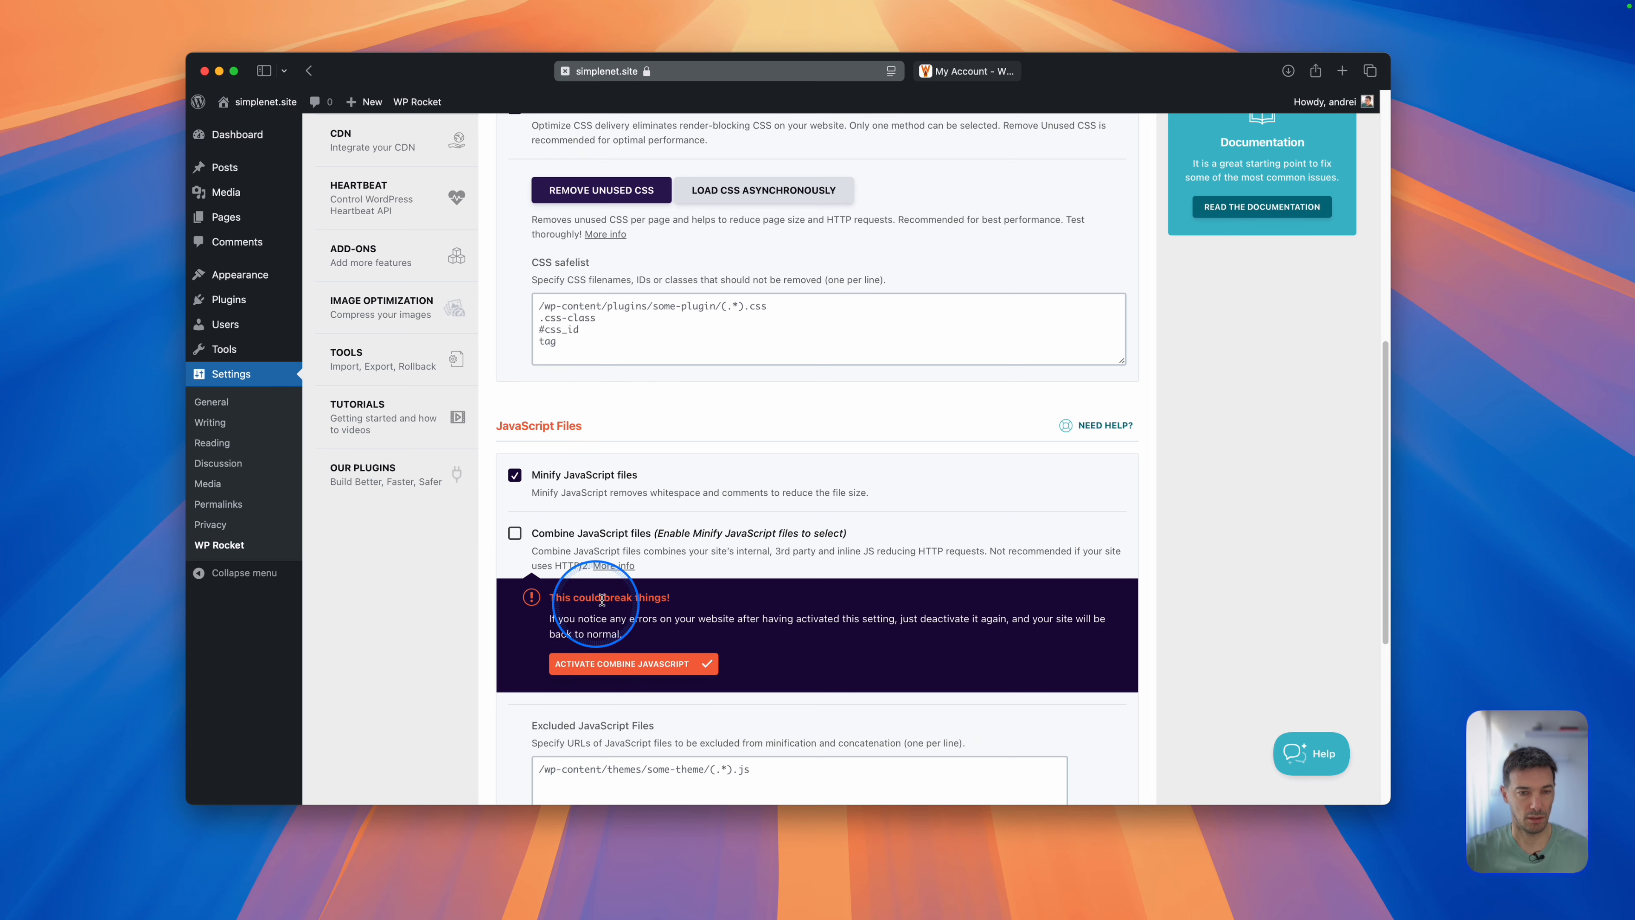
pyautogui.click(650, 663)
# Enable Load JavaScript deferred and save the File Optimization changes.
pyautogui.scroll(-6, 644, 586)
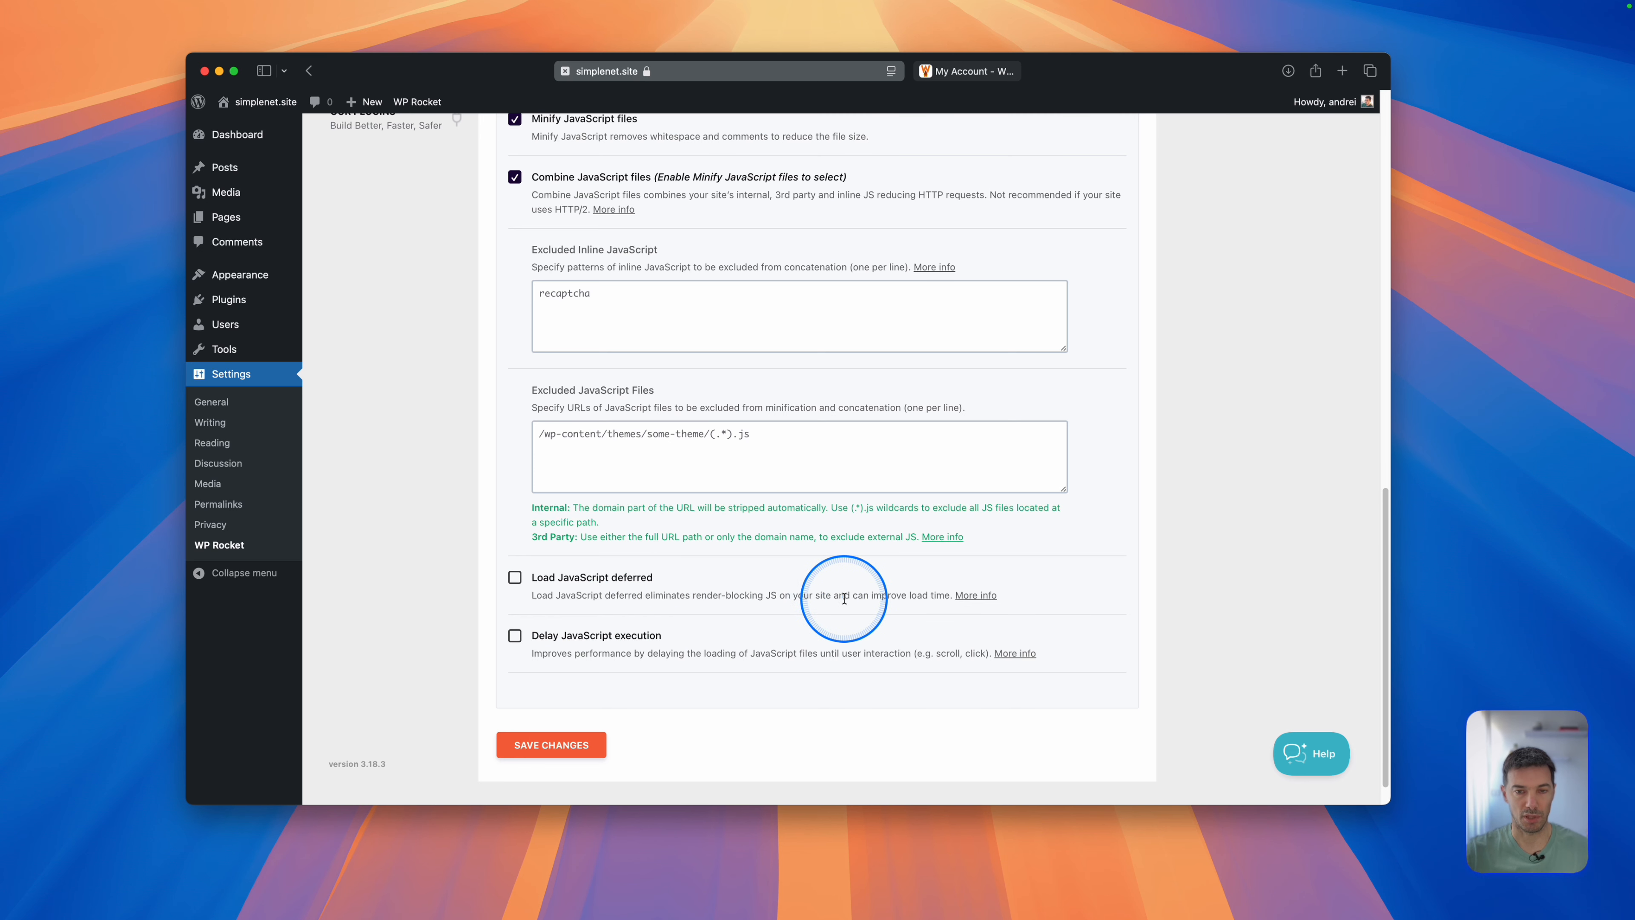
pyautogui.click(516, 577)
pyautogui.scroll(-3, 606, 605)
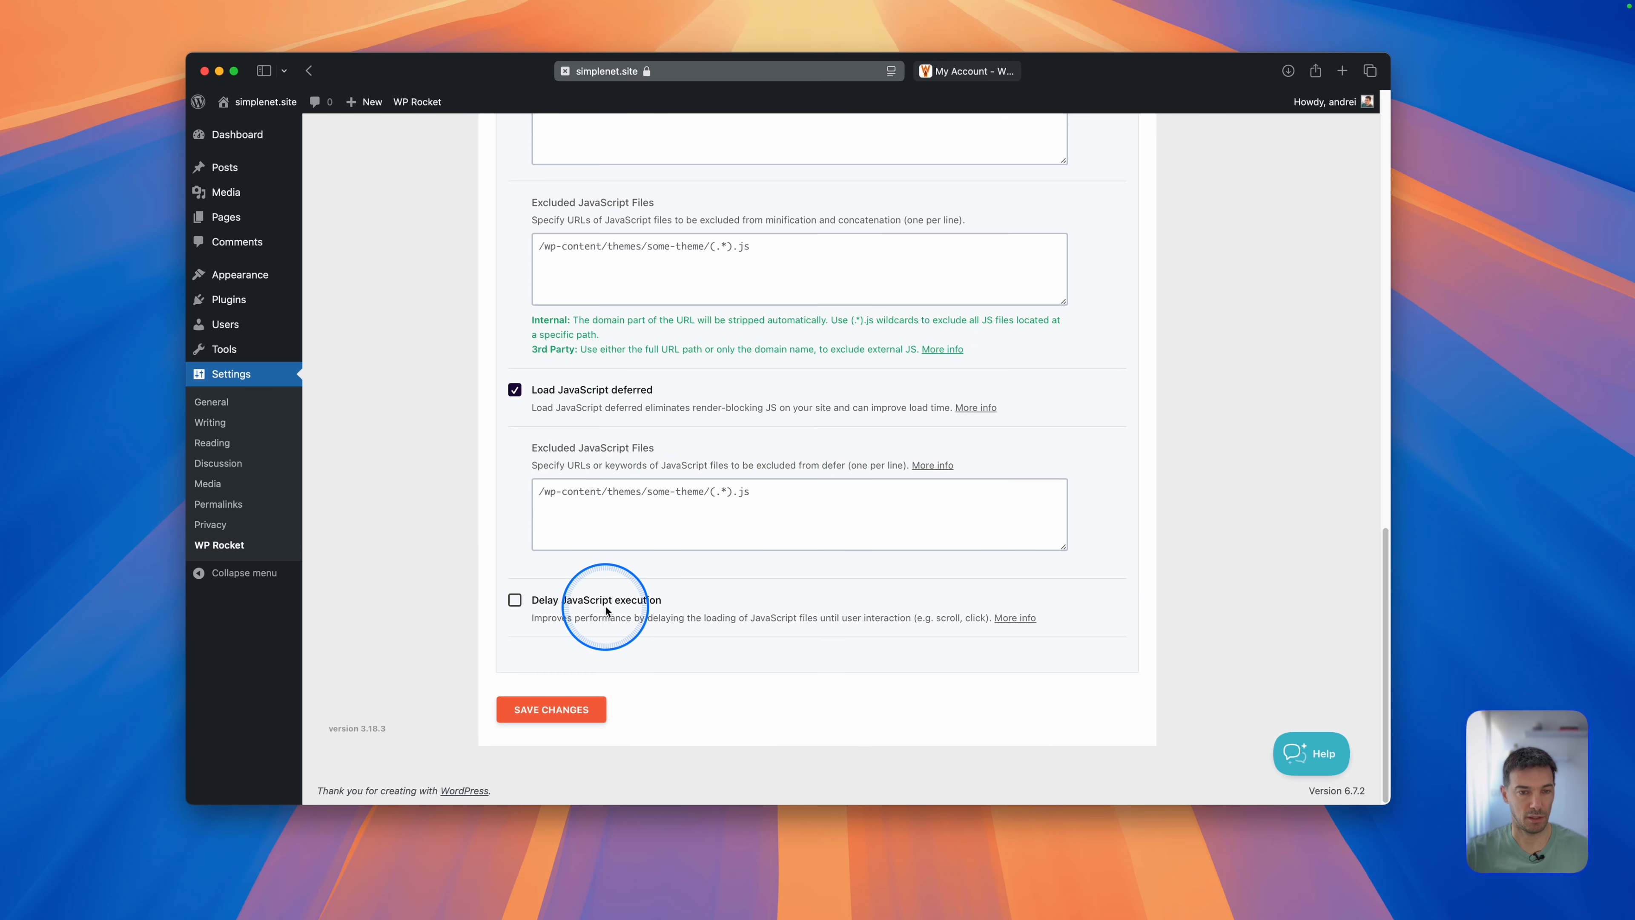
pyautogui.click(553, 709)
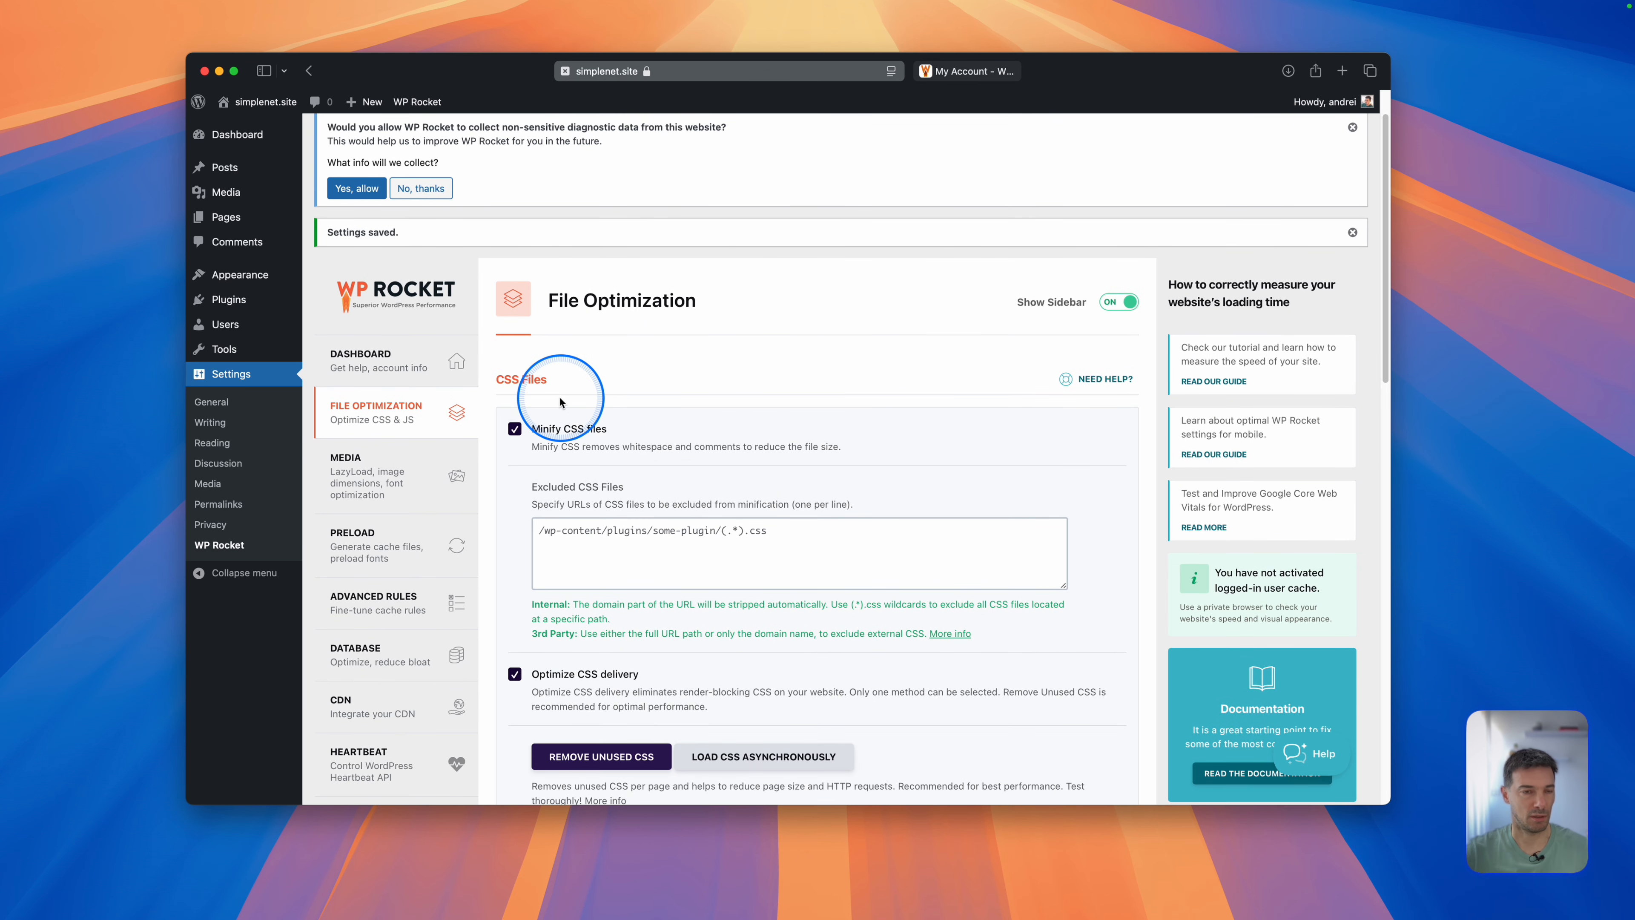
# Open the Media settings and review the LazyLoad, Image Dimensions and Fonts options.
pyautogui.scroll(-1, 573, 439)
pyautogui.scroll(-1, 575, 438)
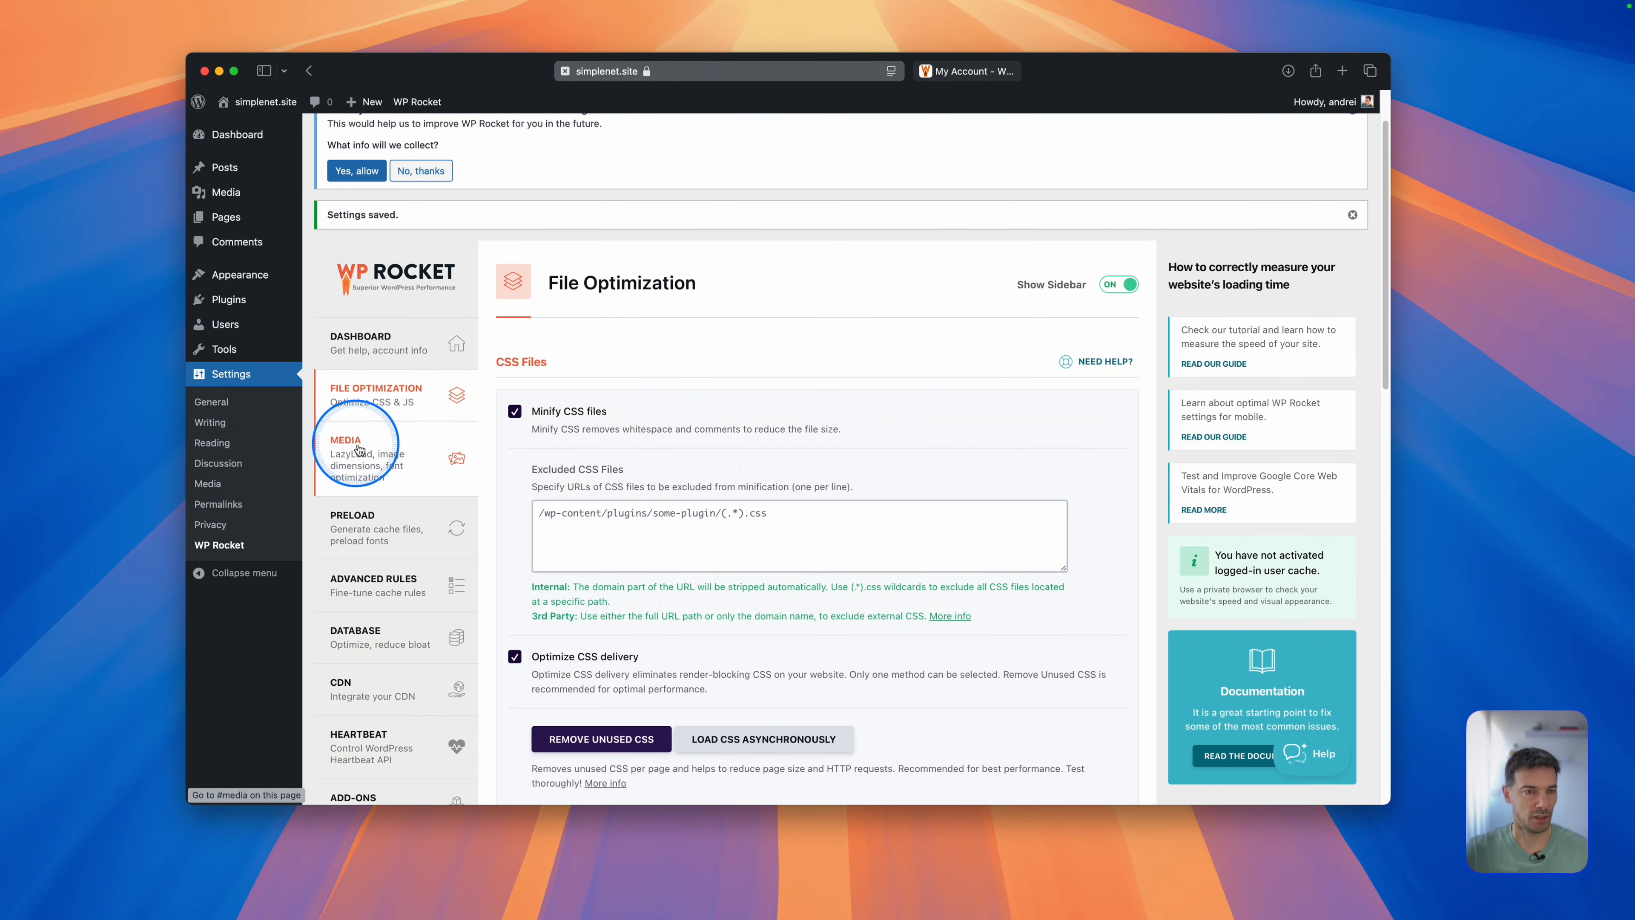
pyautogui.click(390, 458)
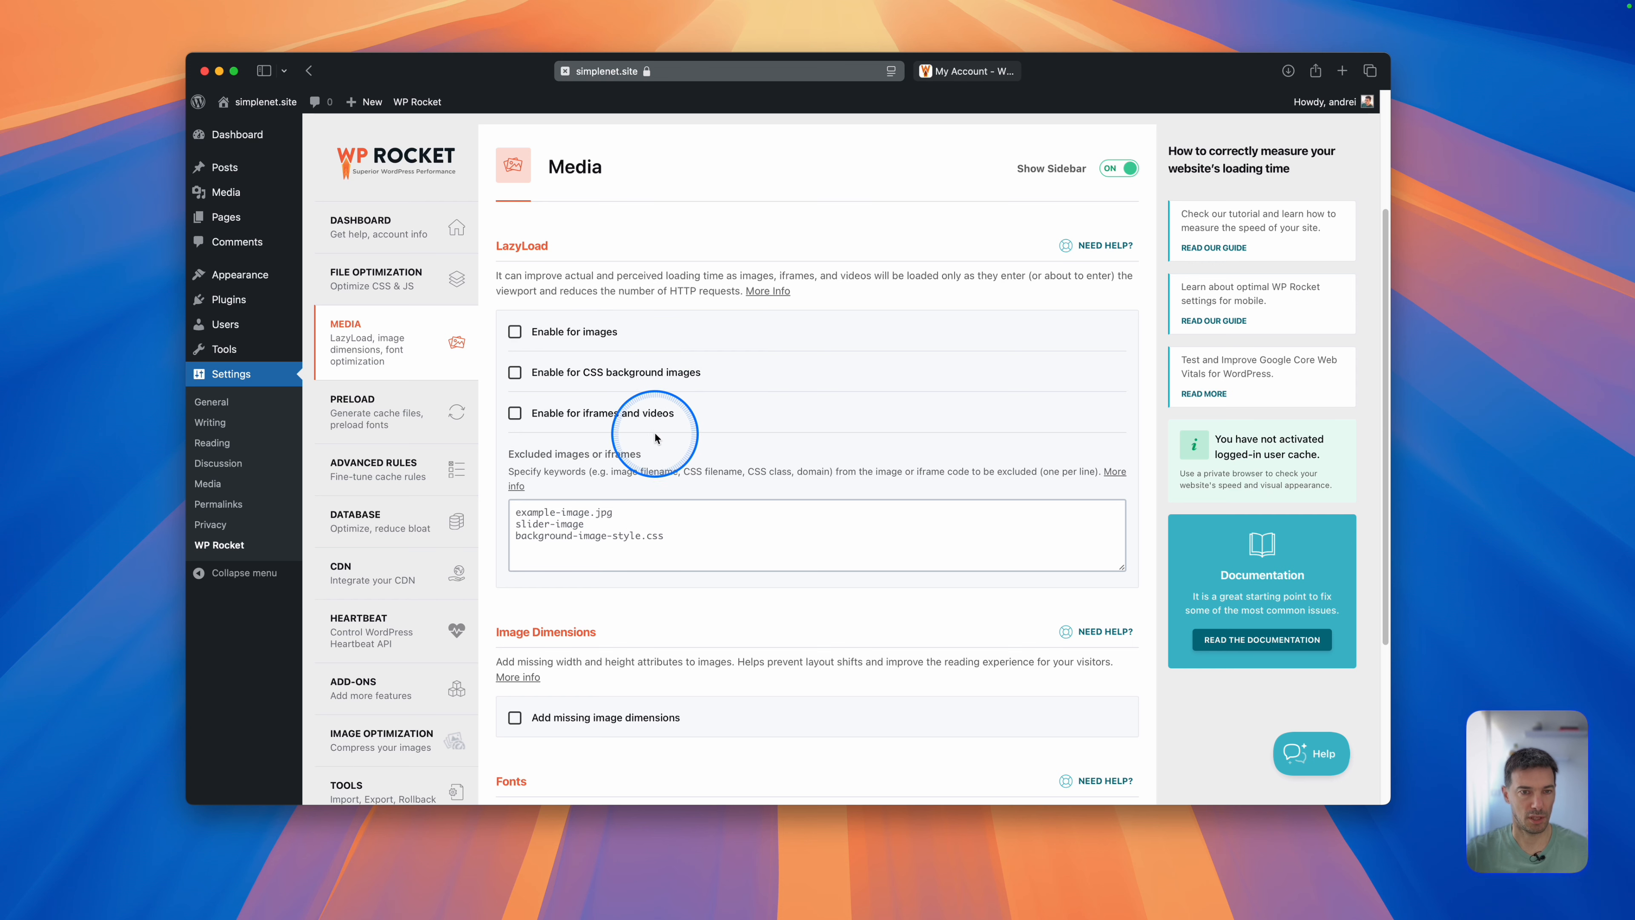
pyautogui.scroll(-1, 654, 435)
pyautogui.scroll(-5, 654, 438)
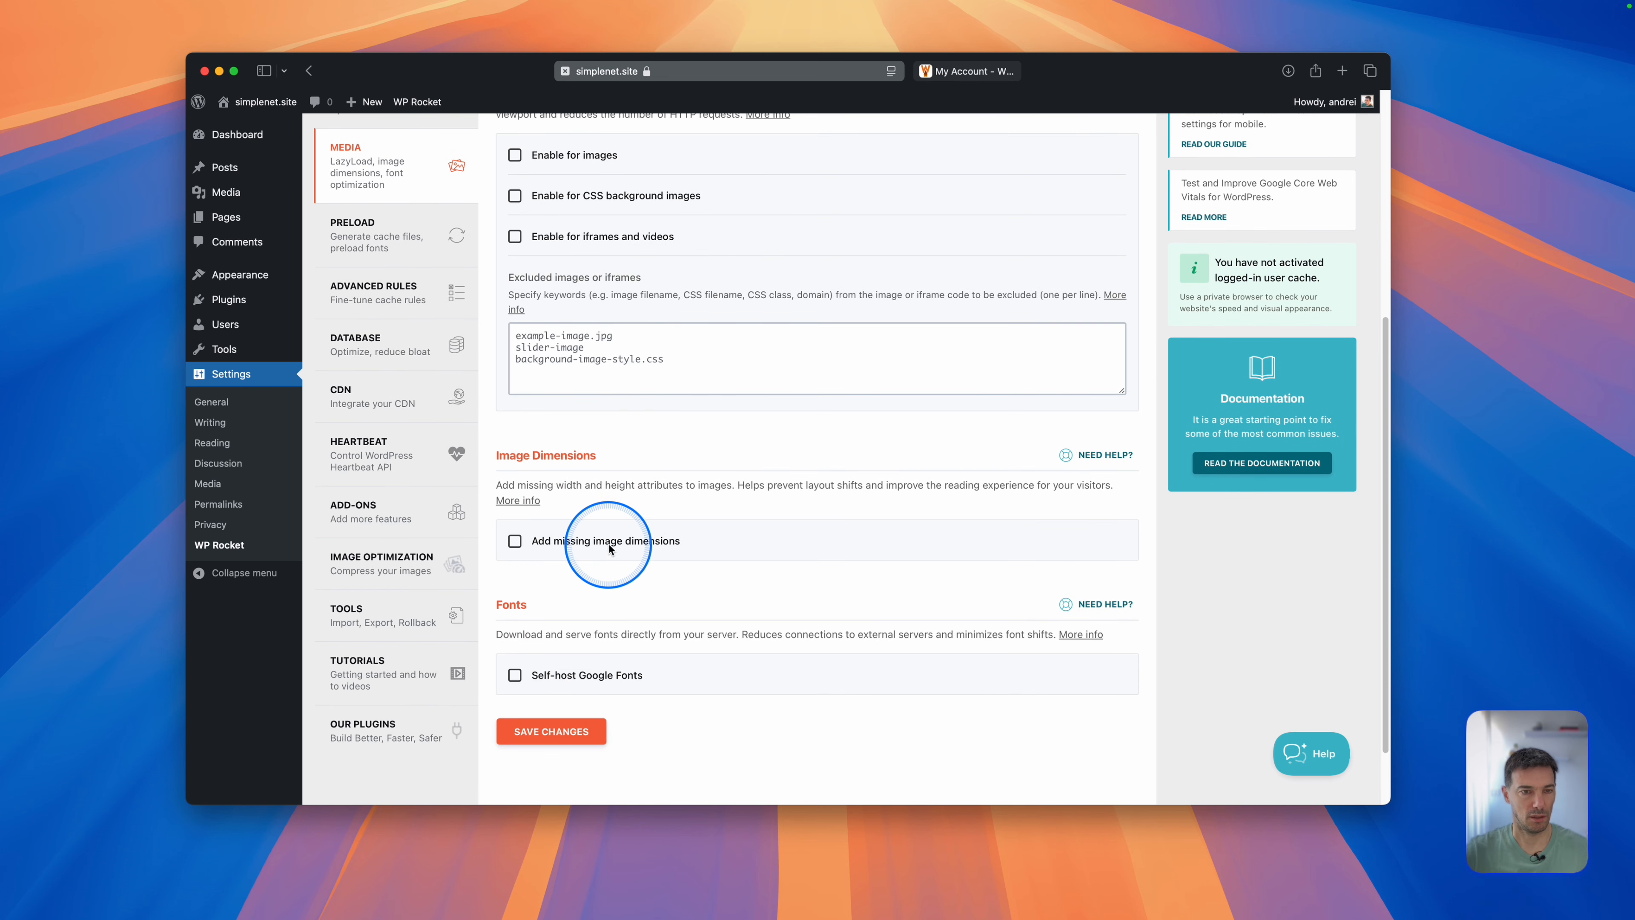
# Open the Preload settings and review the cache preloading, link preloading, DNS prefetch and font preloading options.
pyautogui.scroll(4, 580, 438)
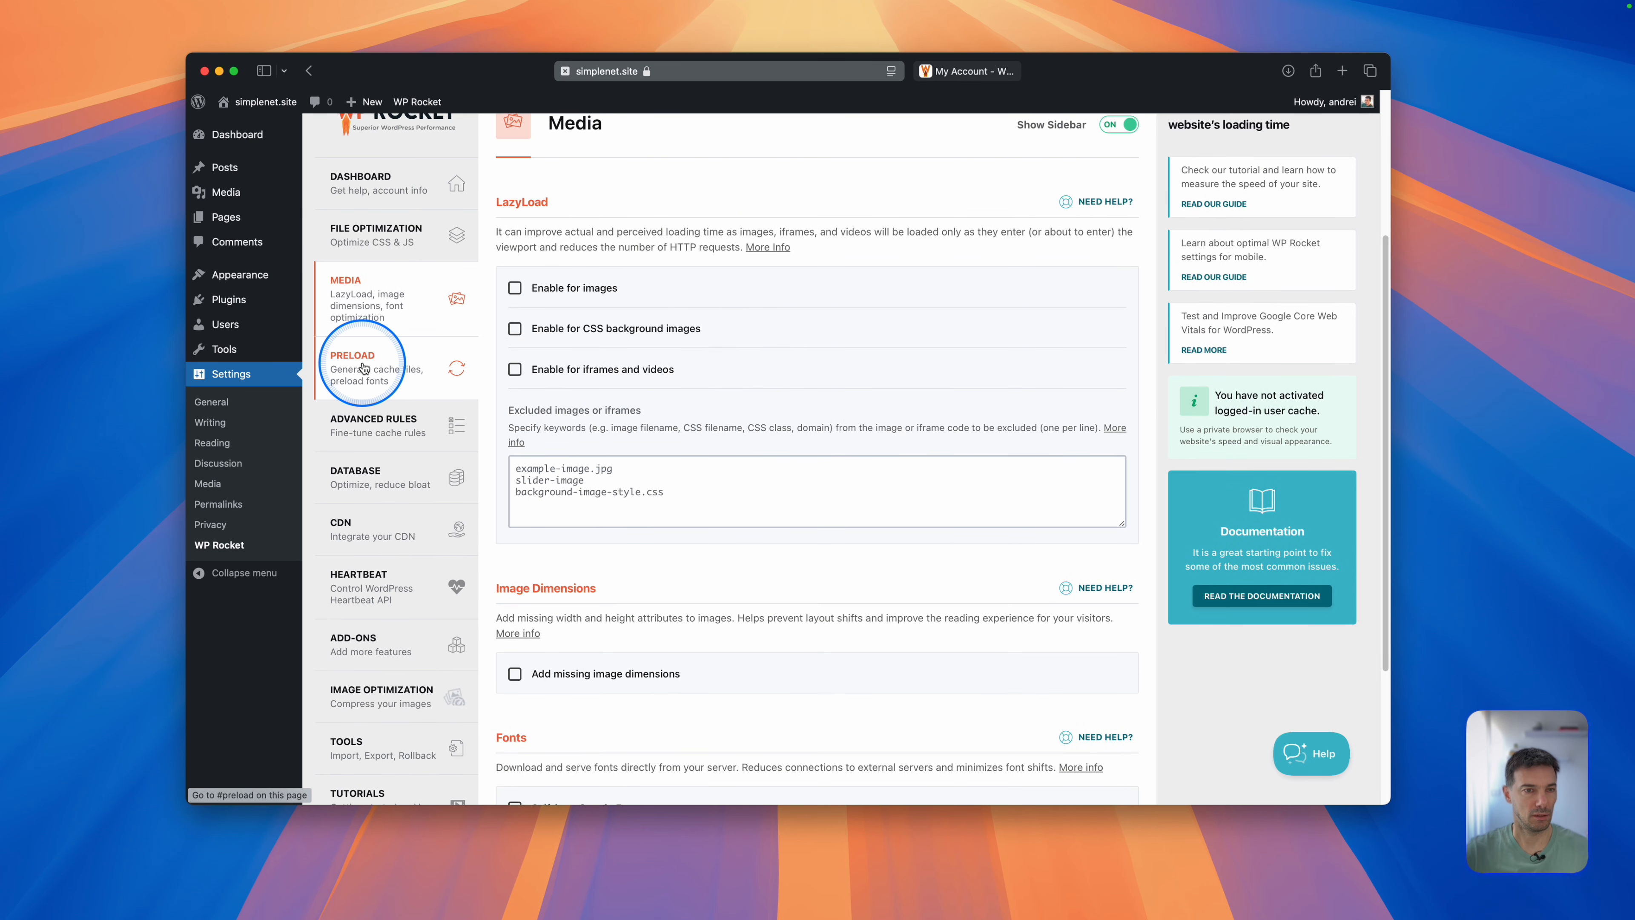
pyautogui.click(362, 370)
pyautogui.click(600, 343)
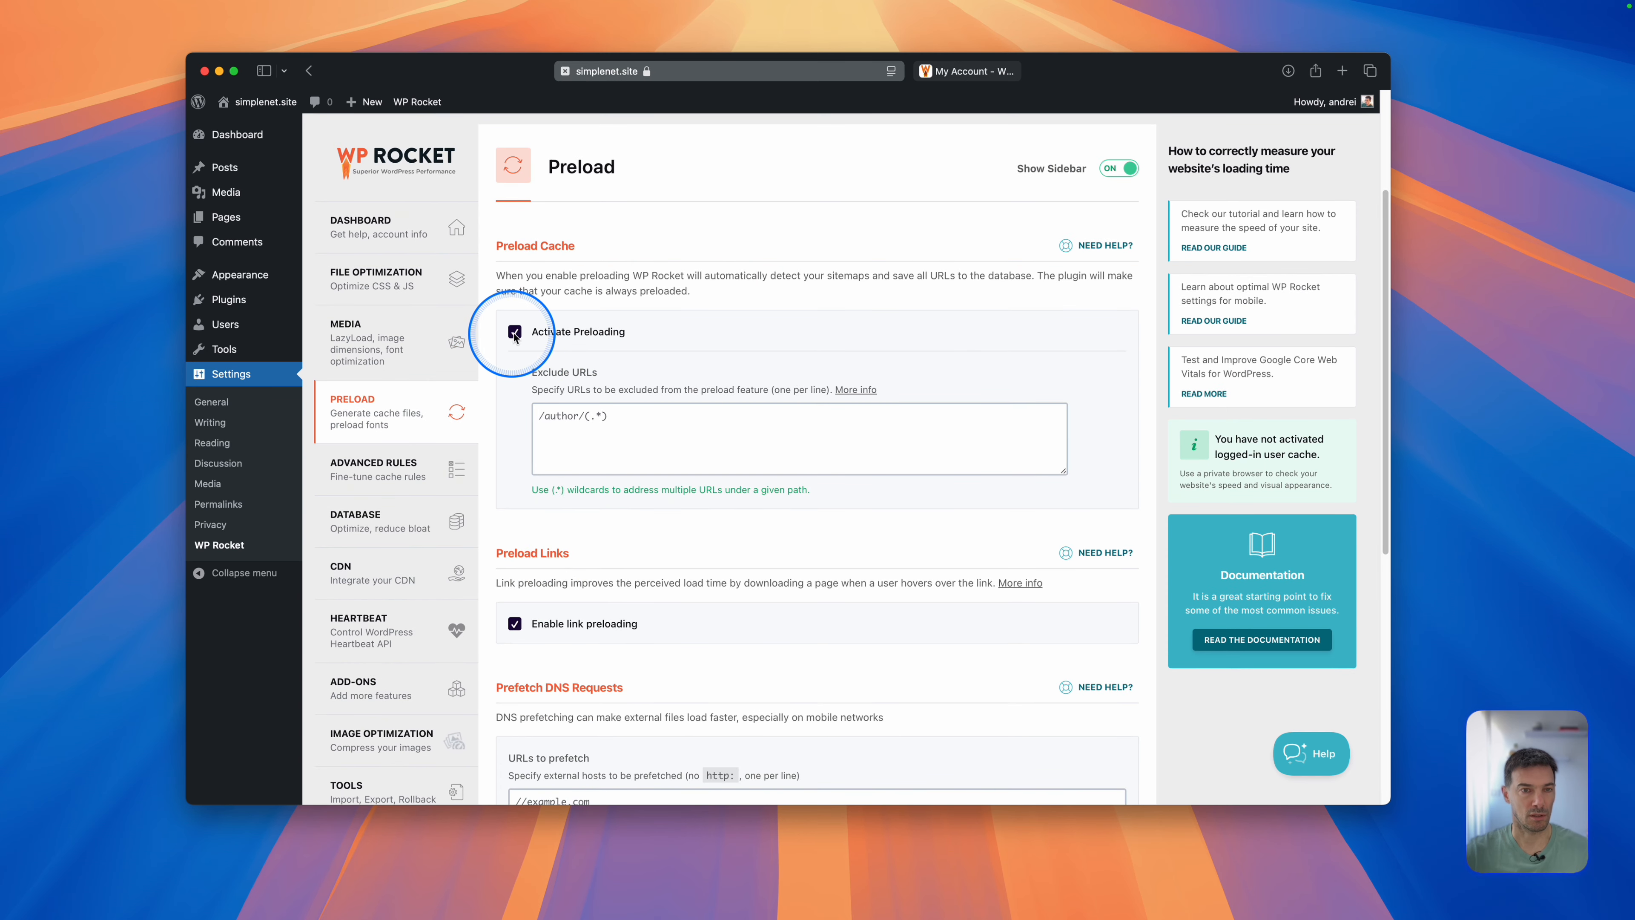
pyautogui.scroll(-3, 579, 544)
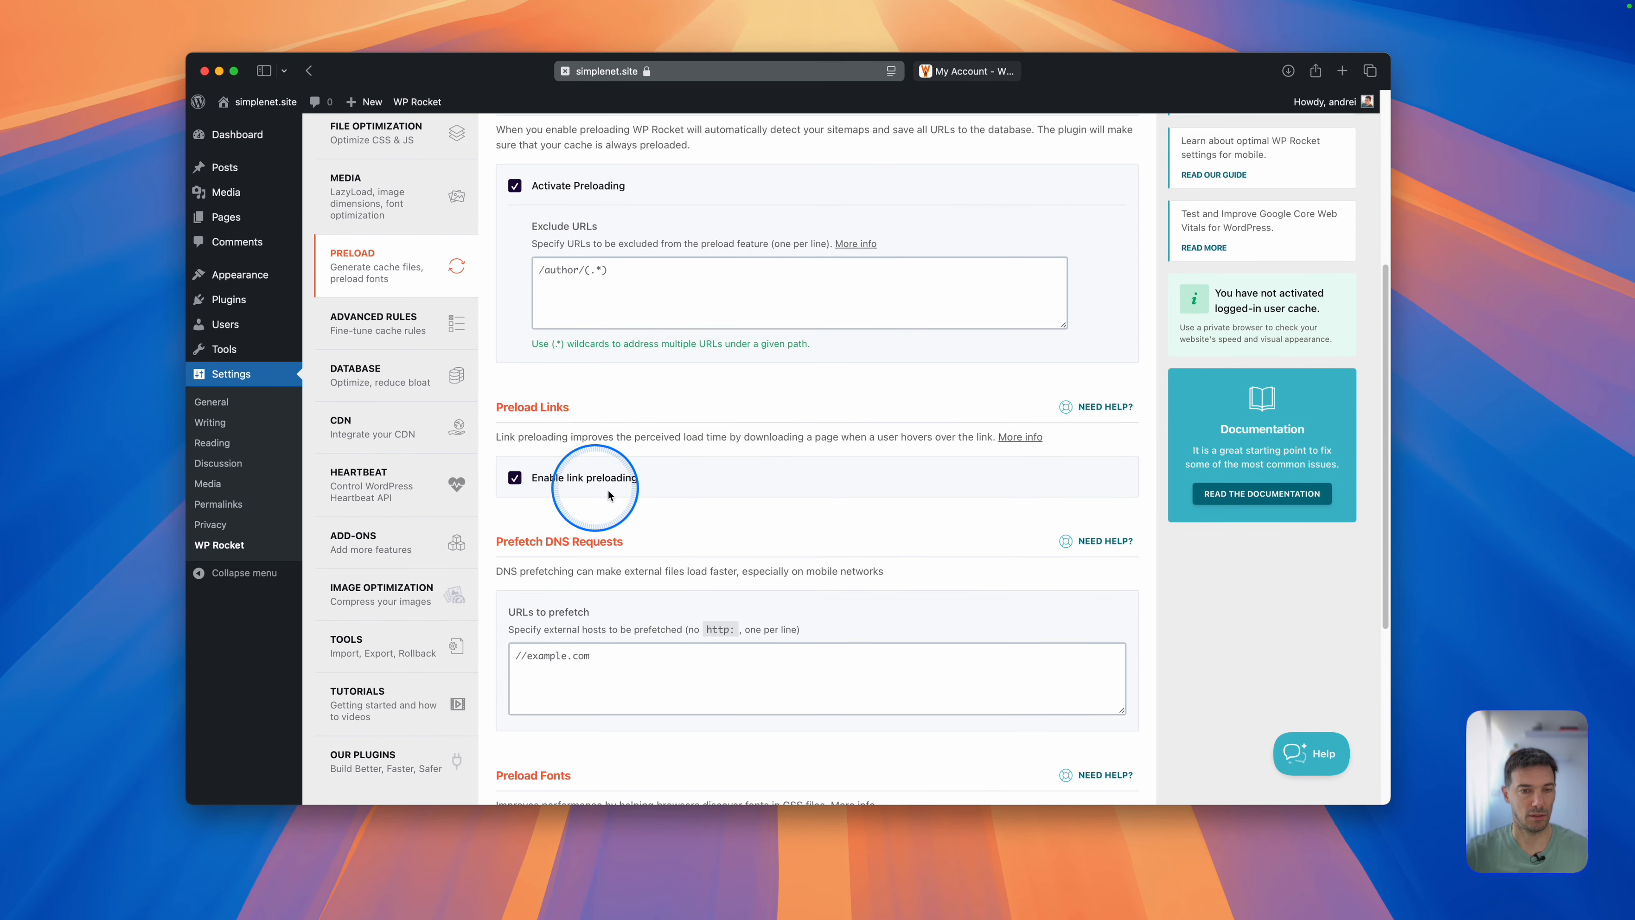
pyautogui.scroll(-7, 627, 489)
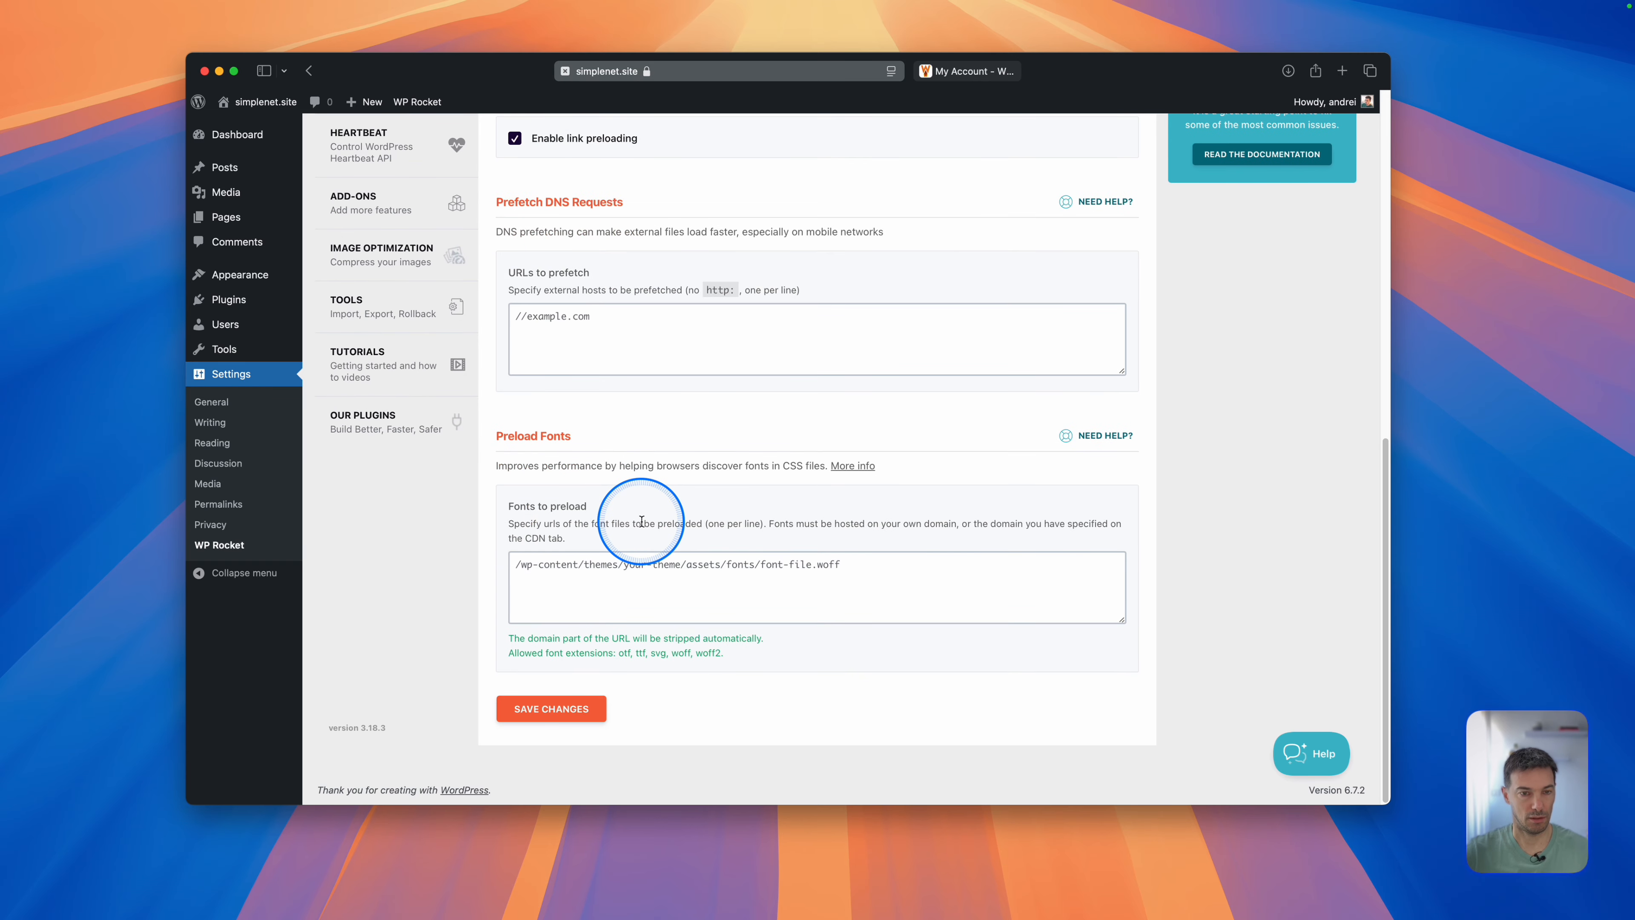
# Open the Advanced Rules settings and review the cache lifespan, never-cache, always-purge and query string rules.
pyautogui.scroll(7, 634, 509)
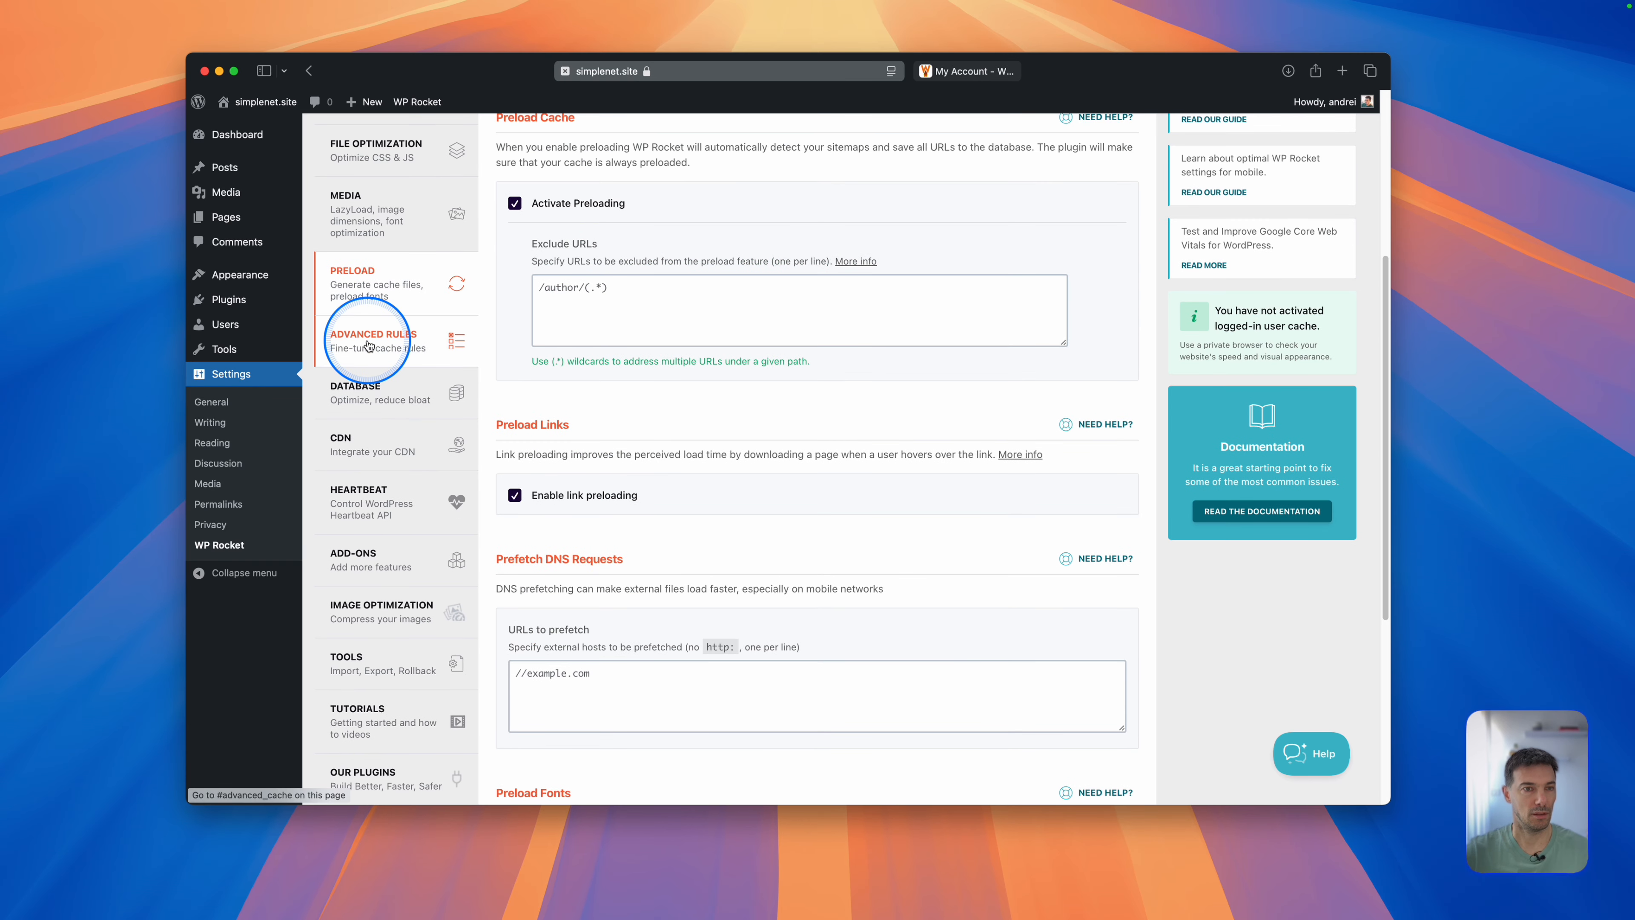
pyautogui.click(368, 346)
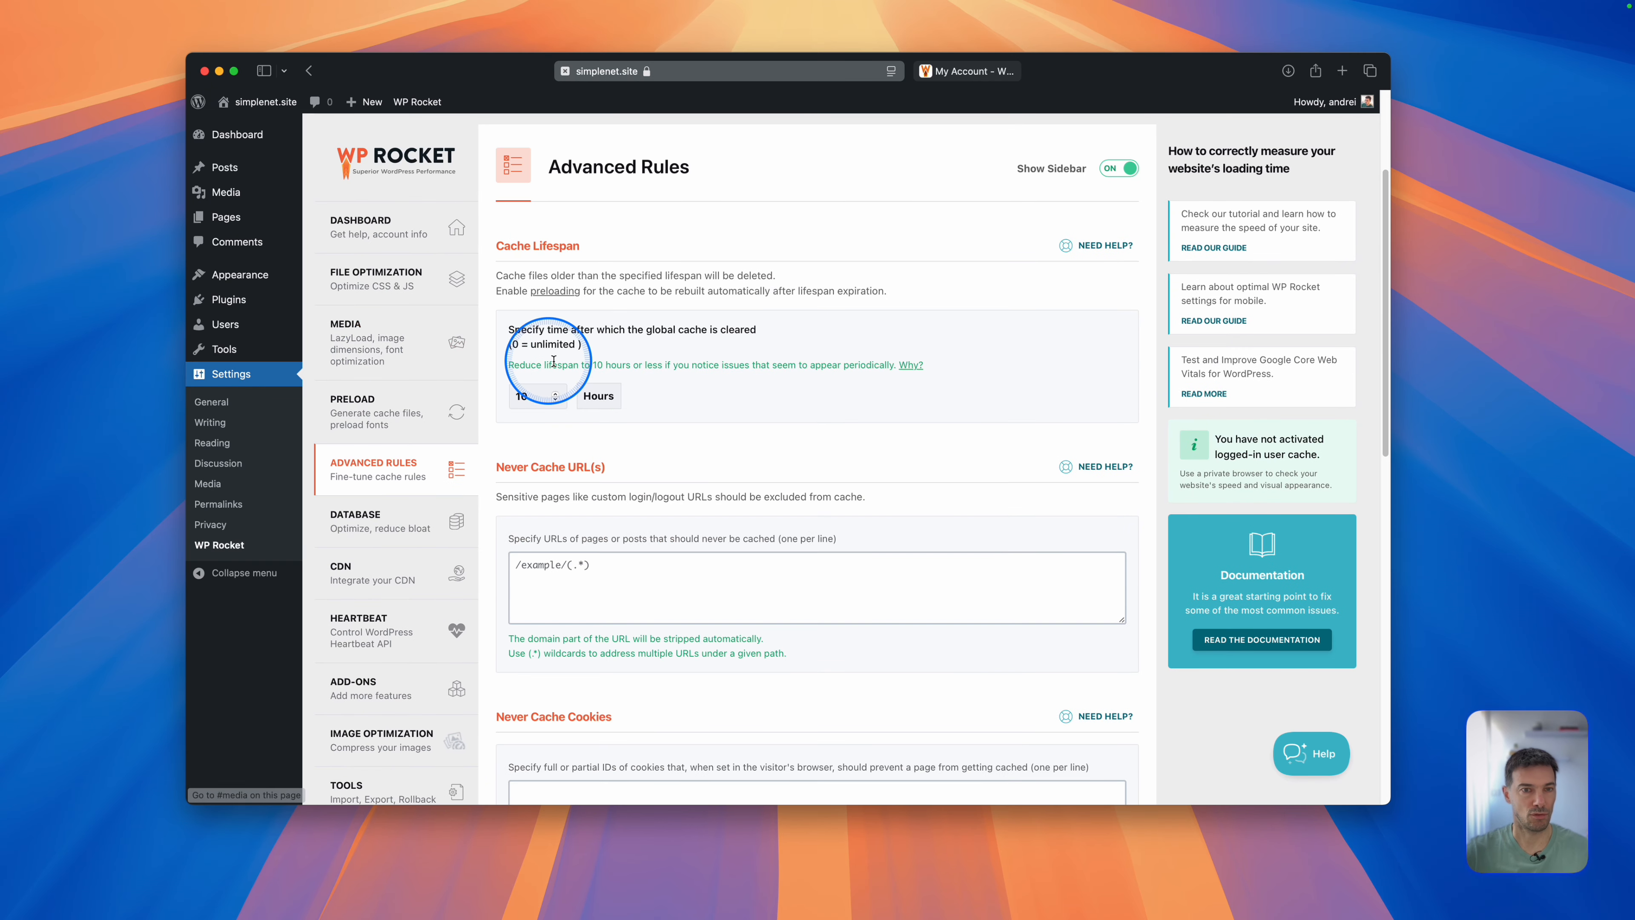
pyautogui.scroll(-2, 629, 458)
pyautogui.scroll(-8, 627, 471)
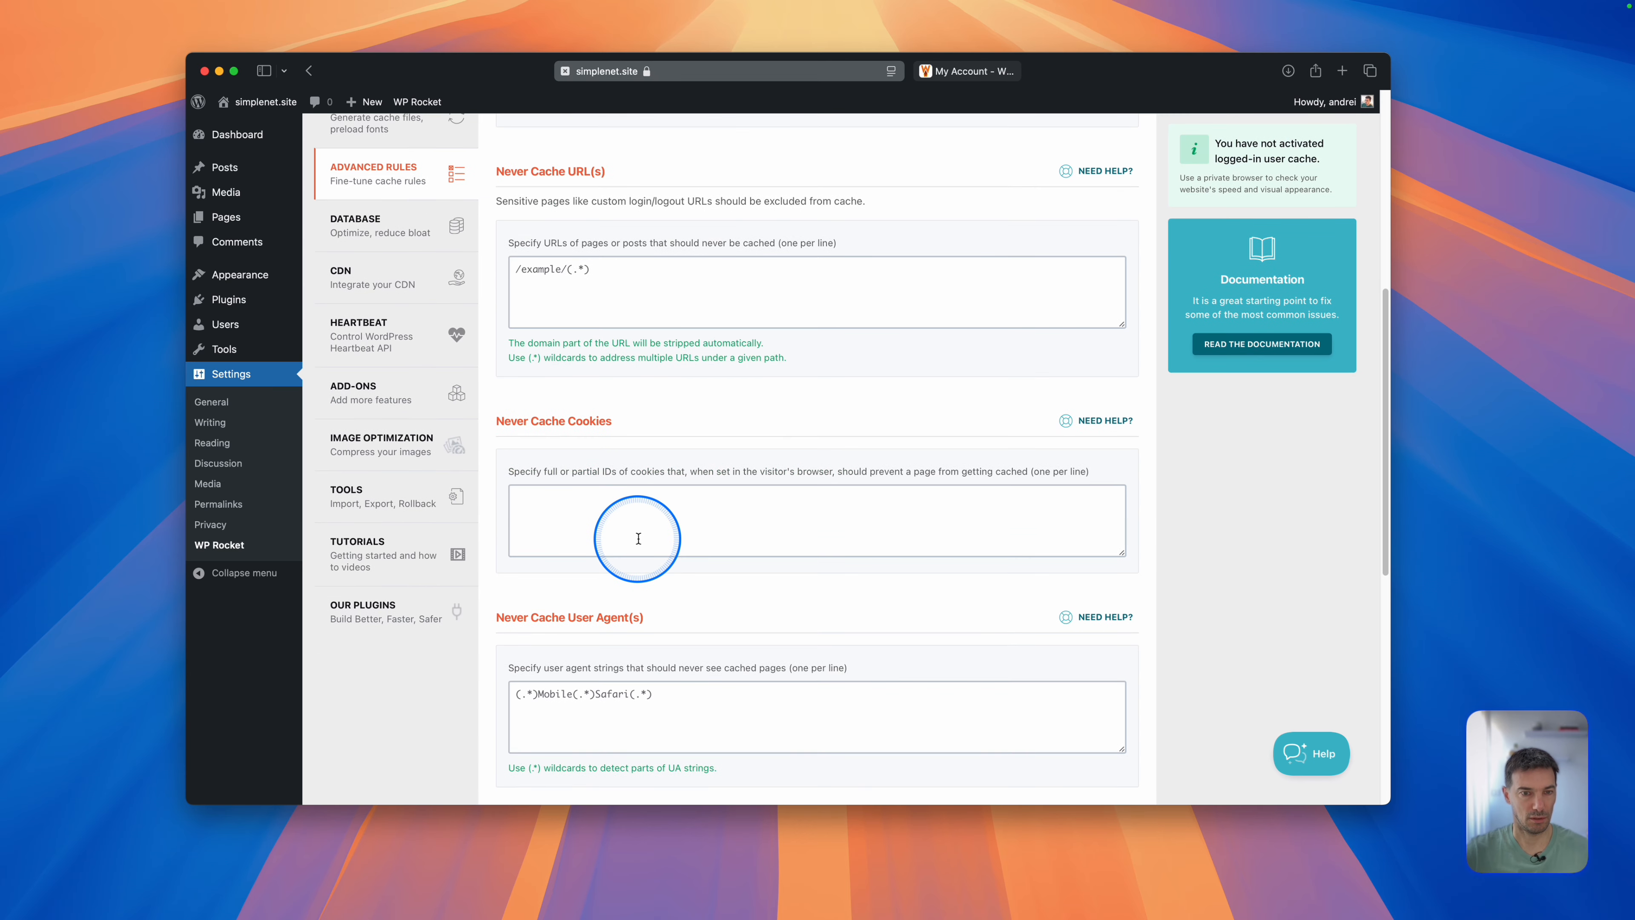
pyautogui.scroll(-8, 637, 541)
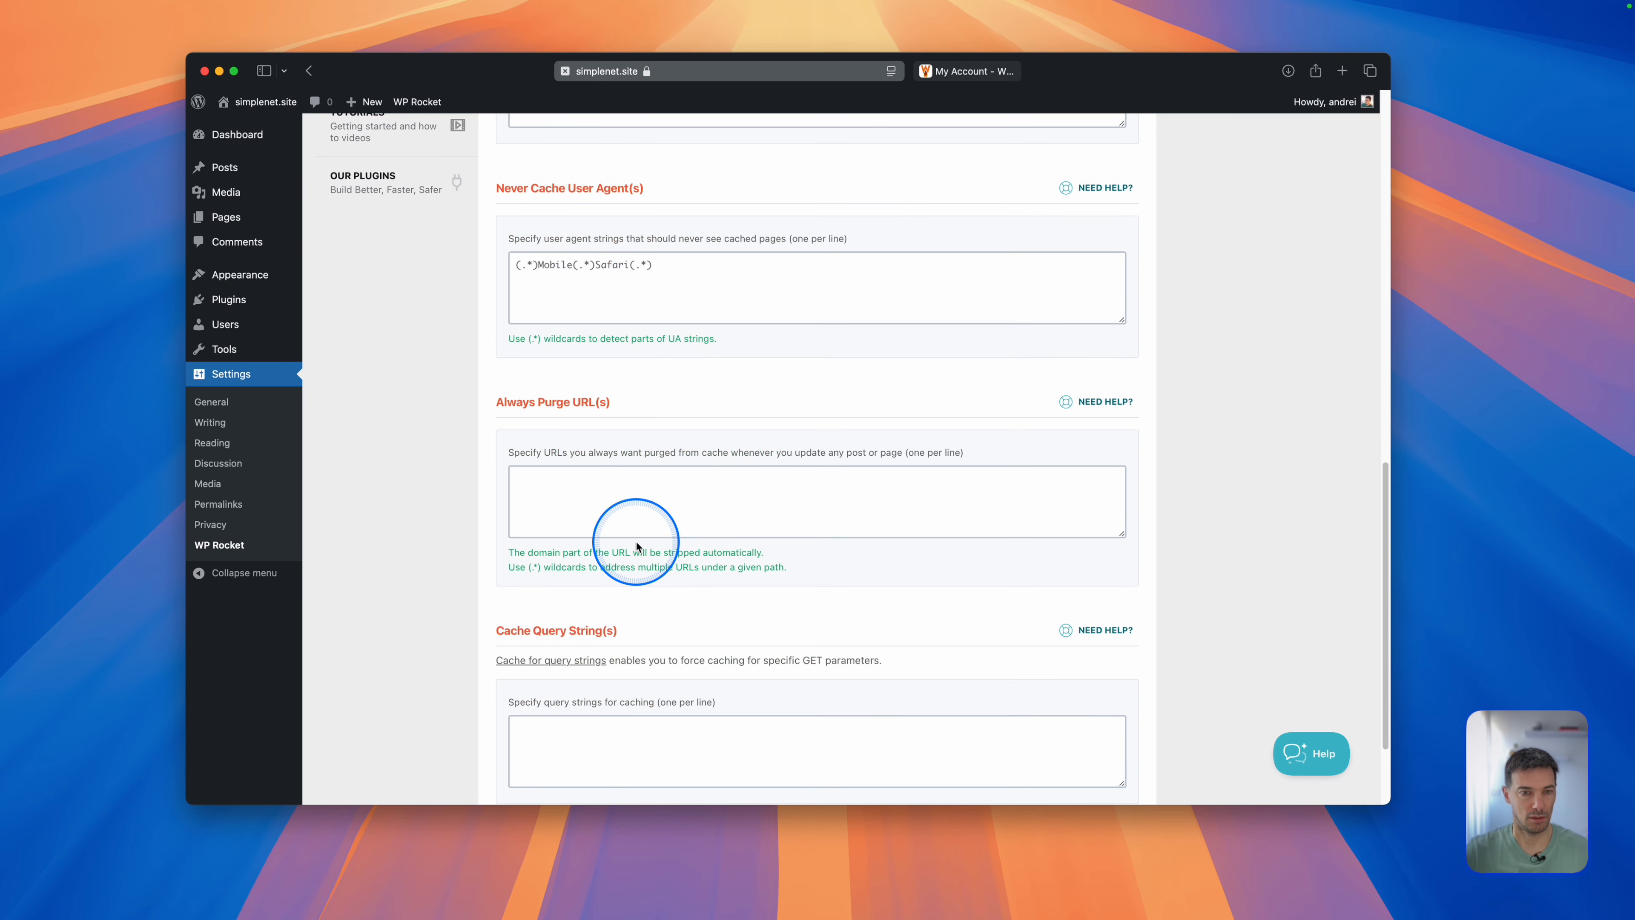
# In the Database settings, select Revisions, Auto Drafts, Trashed Posts, Spam Comments and Trashed Comments for cleanup.
pyautogui.scroll(12, 635, 541)
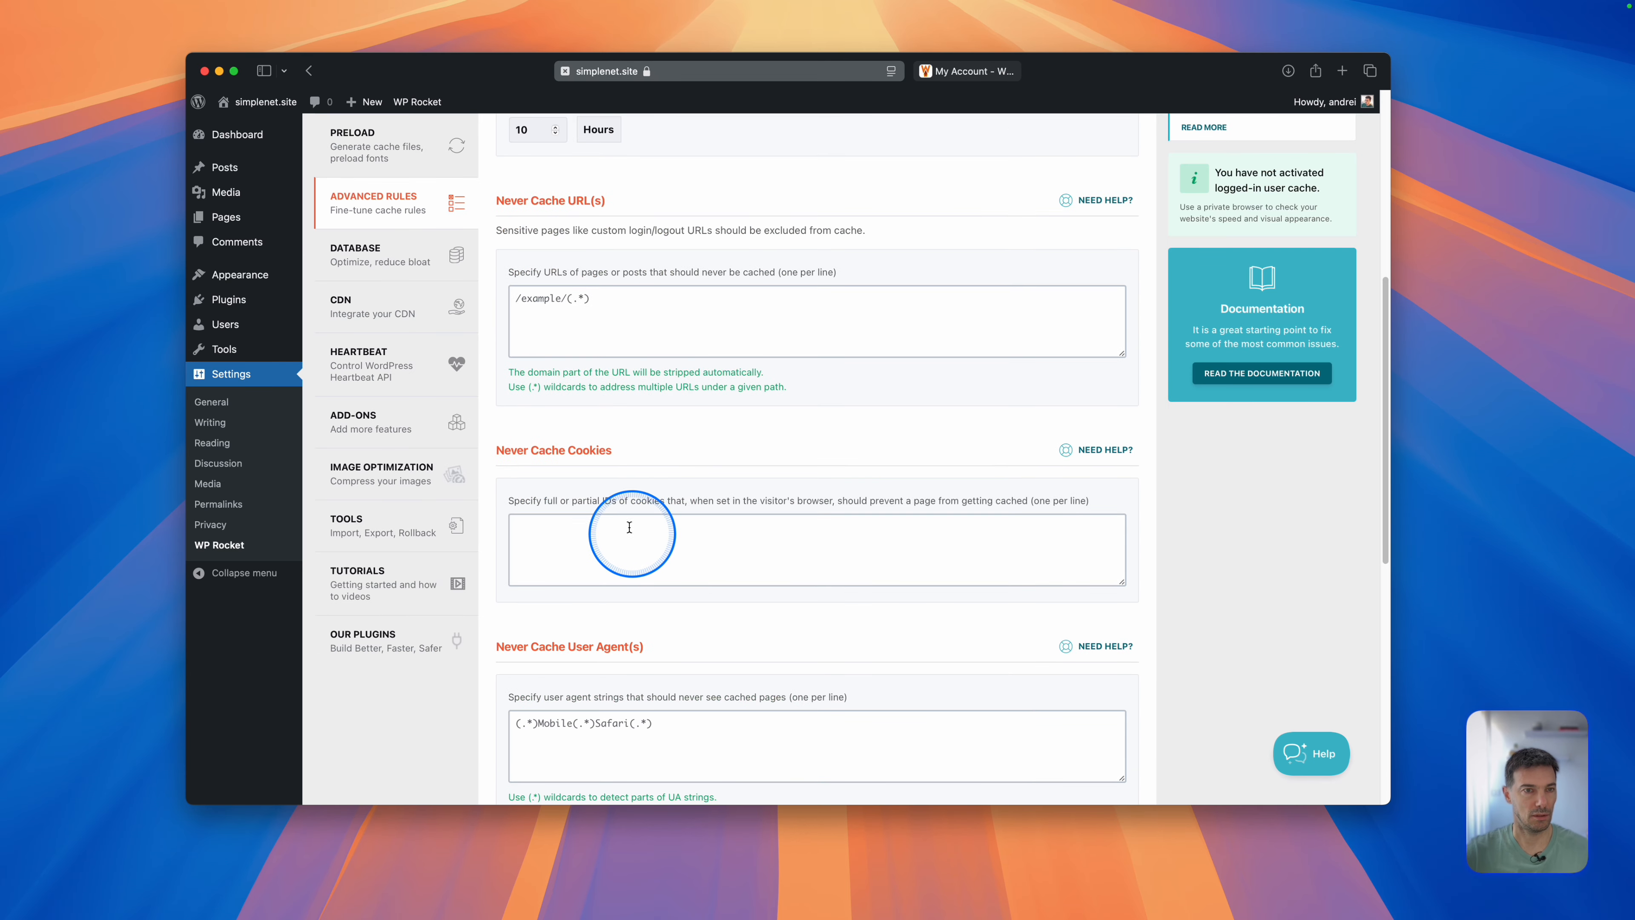
pyautogui.click(366, 255)
pyautogui.click(612, 356)
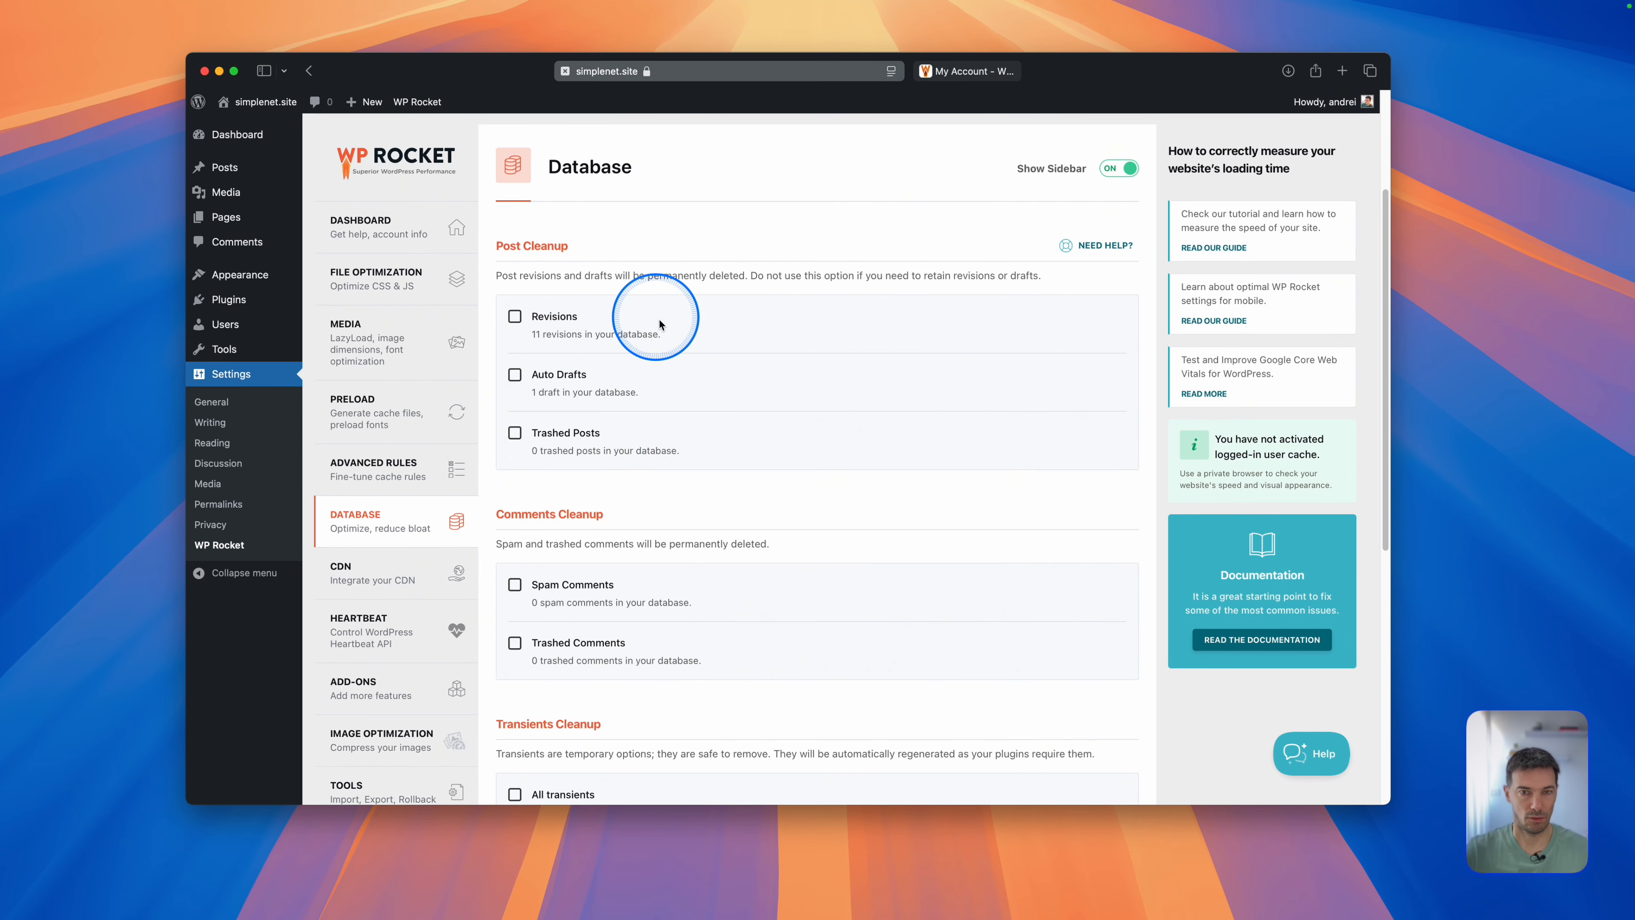
pyautogui.scroll(-4, 597, 403)
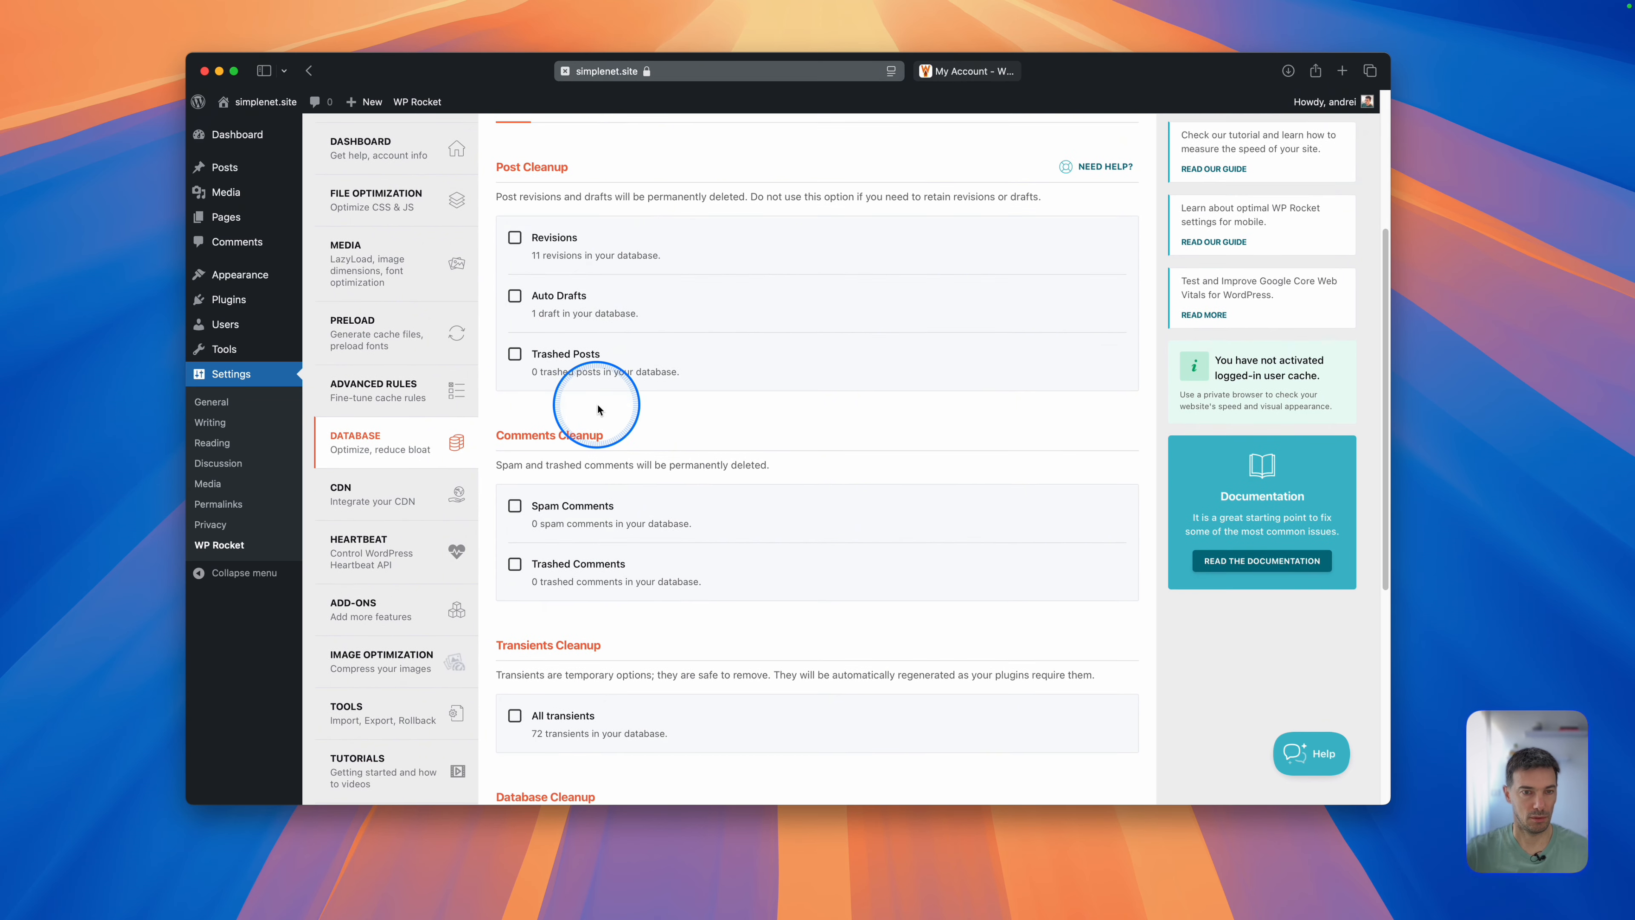
pyautogui.scroll(-3, 648, 466)
pyautogui.scroll(-3, 648, 465)
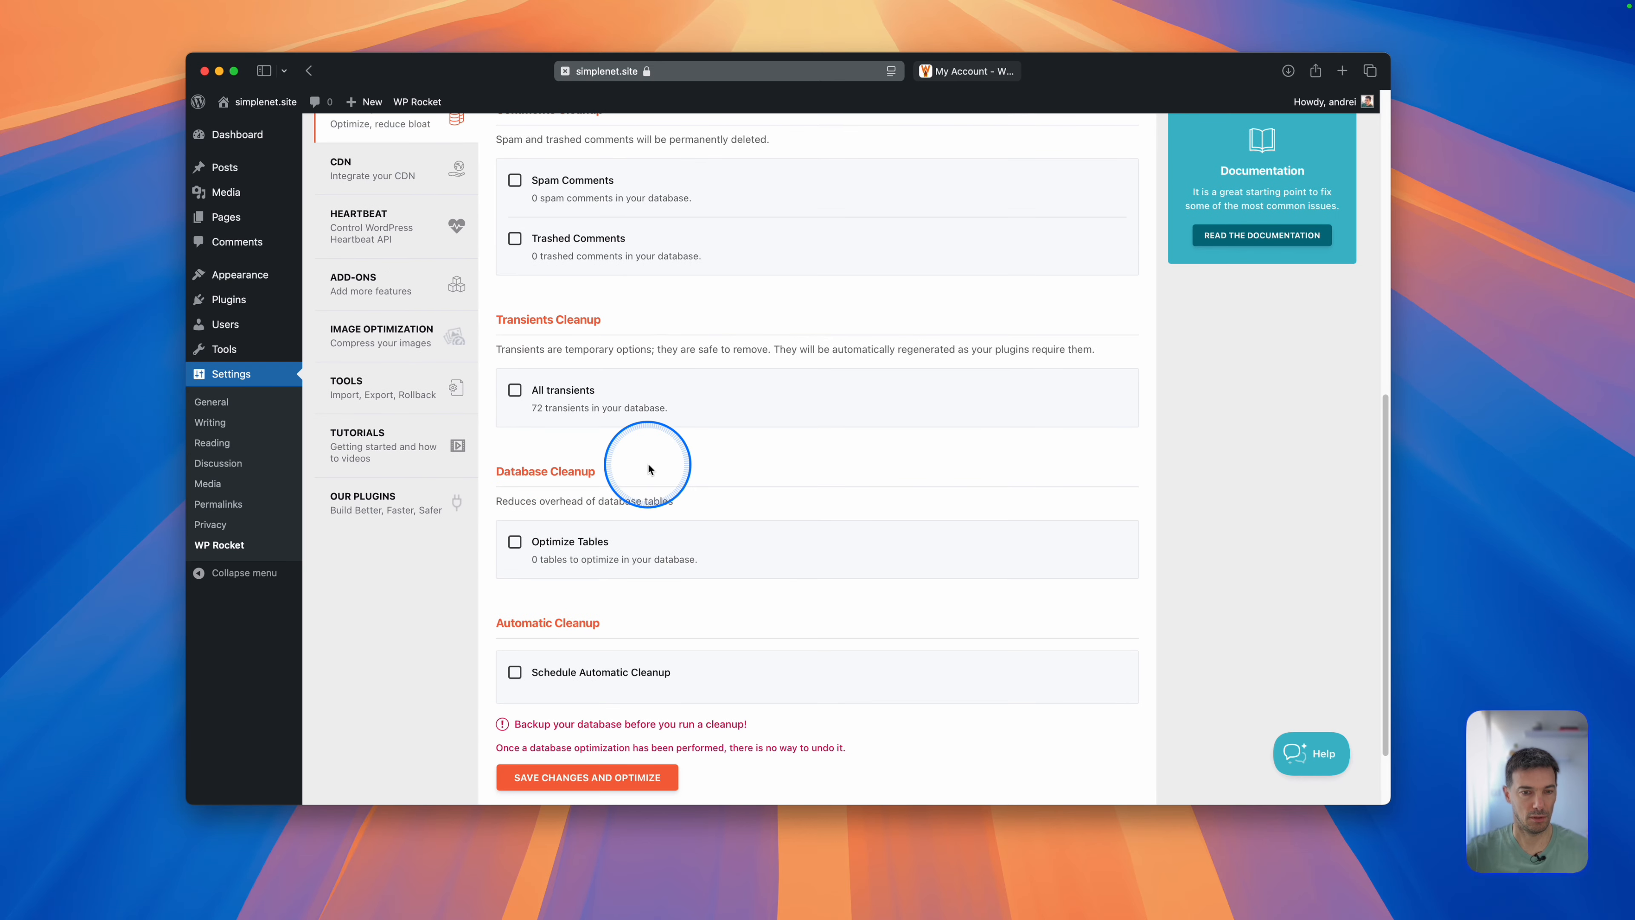
pyautogui.scroll(7, 647, 465)
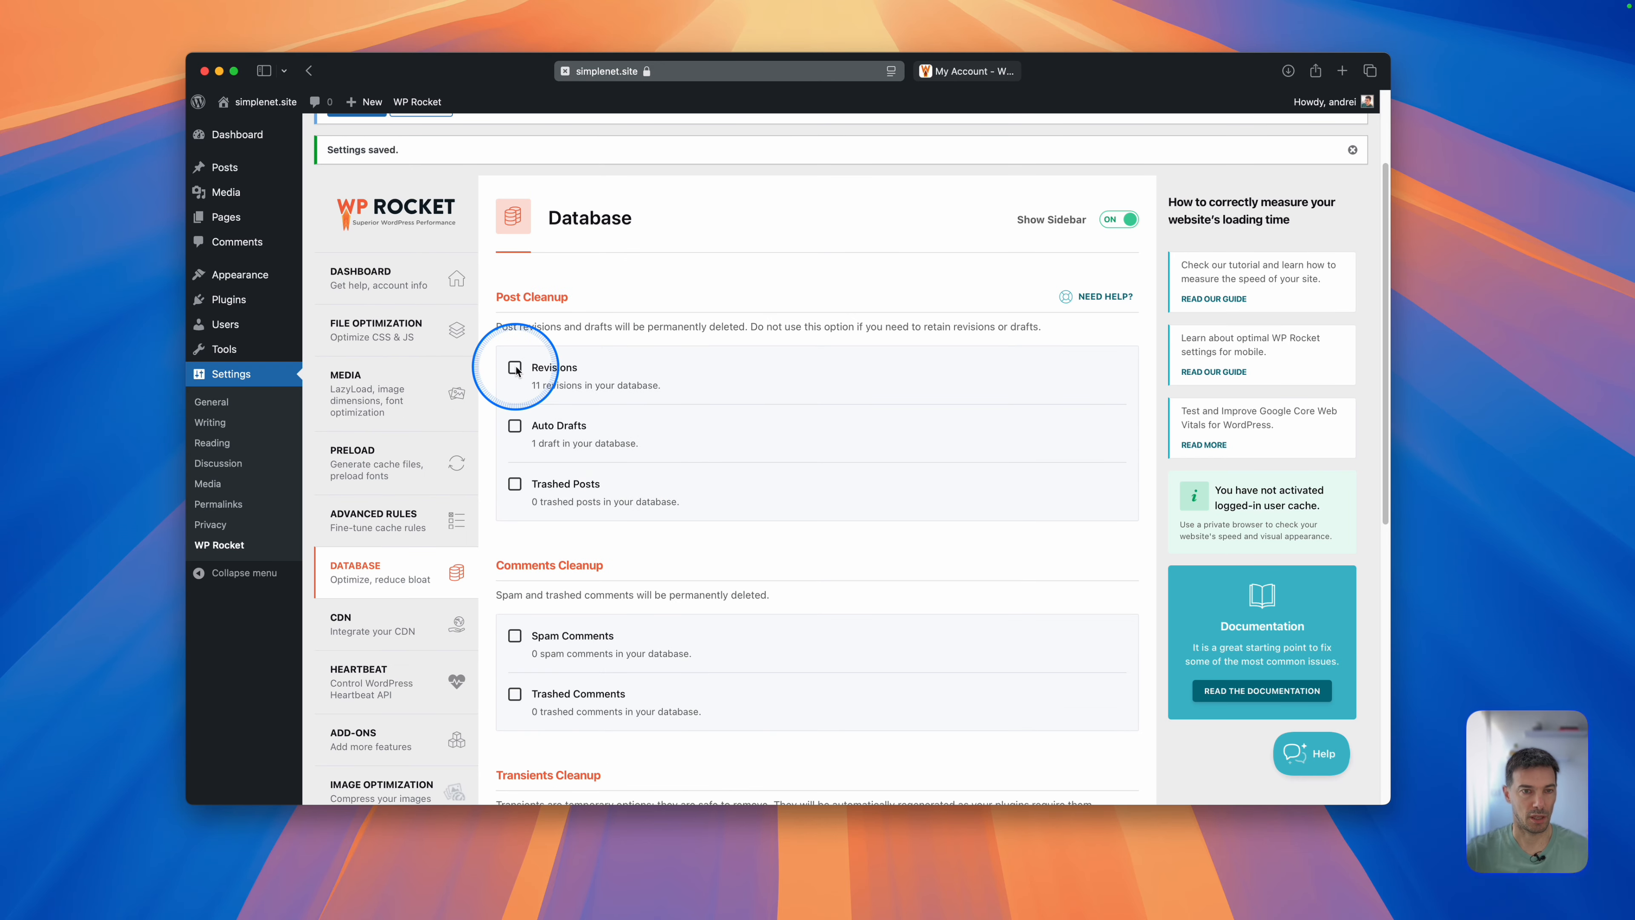
pyautogui.click(514, 426)
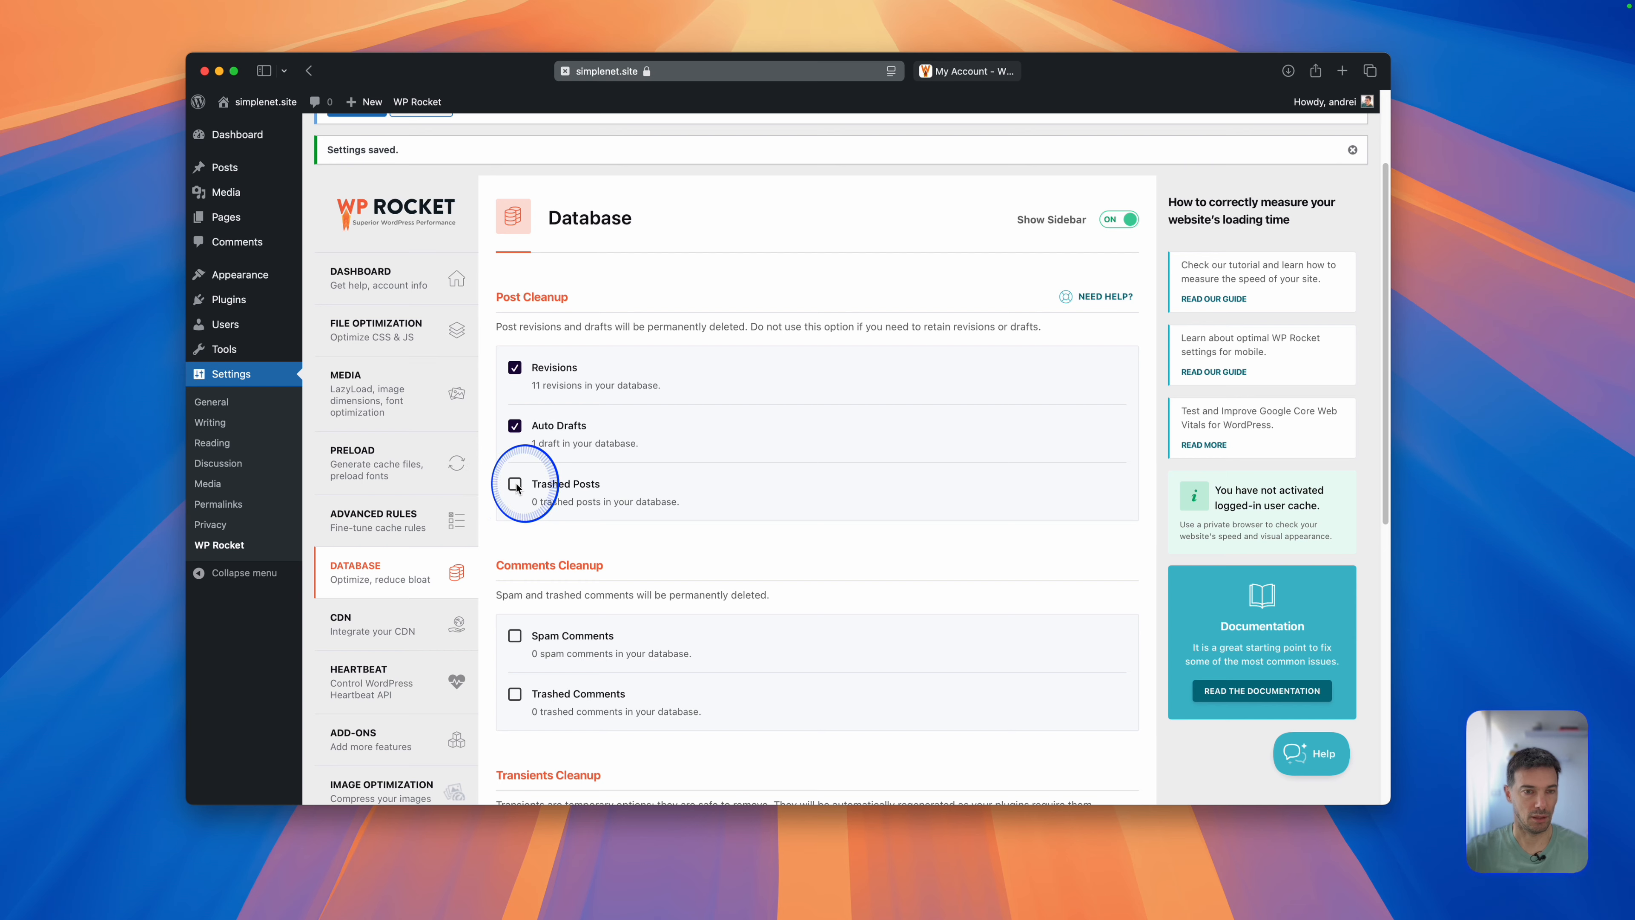
pyautogui.scroll(-1, 637, 522)
pyautogui.click(514, 573)
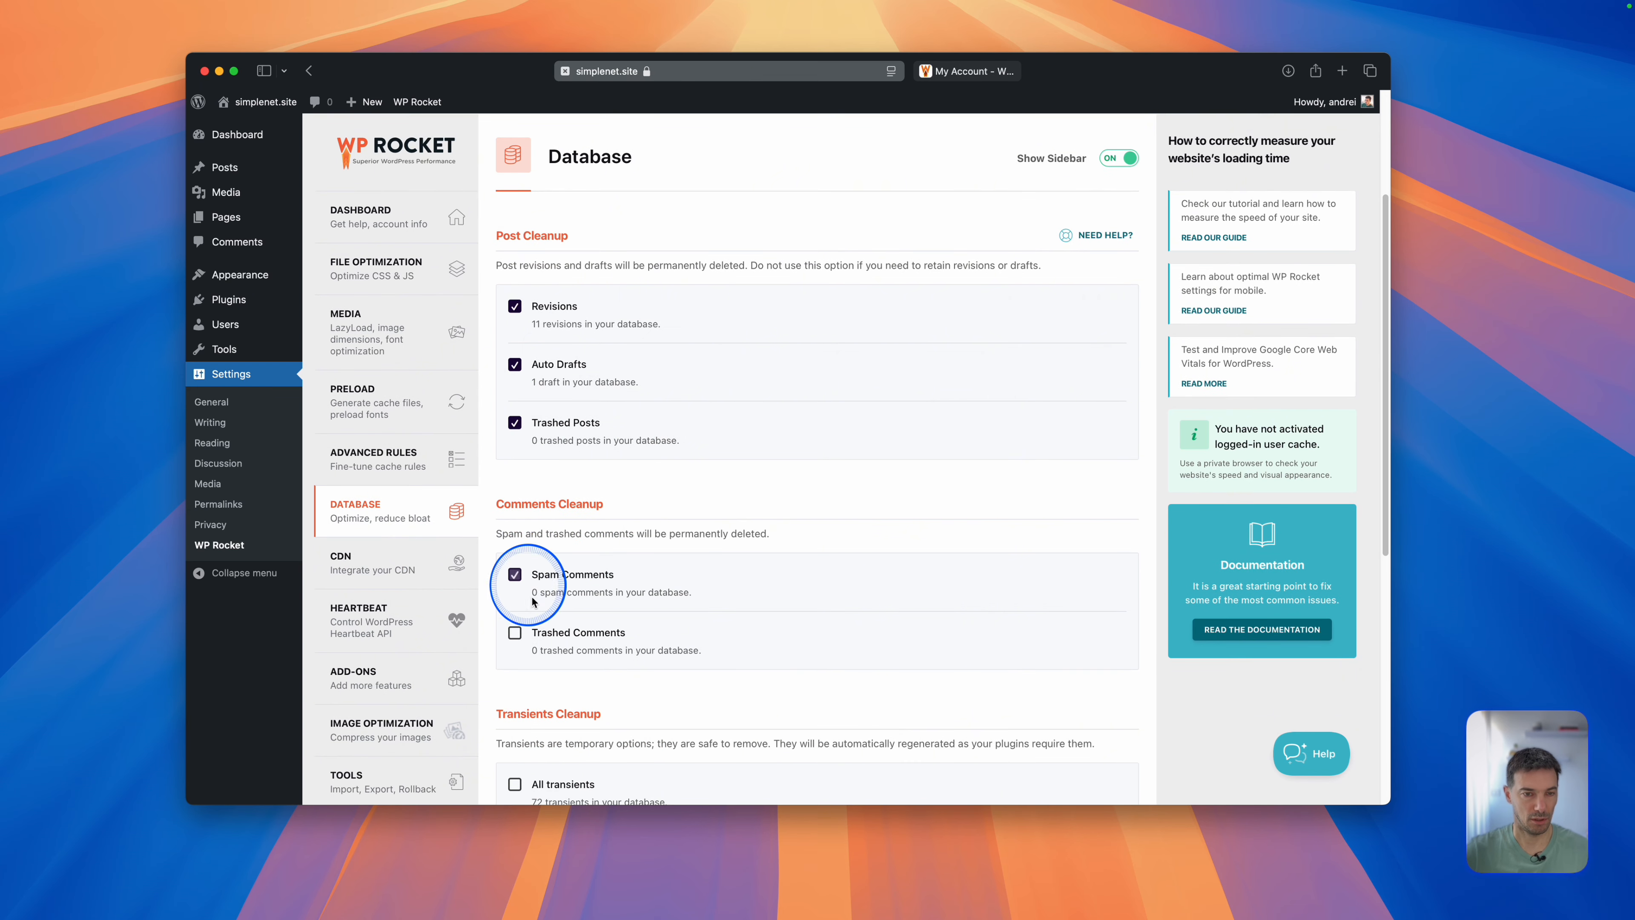
pyautogui.click(514, 633)
# Select All transients and Optimize Tables for the database cleanup.
pyautogui.scroll(-4, 515, 631)
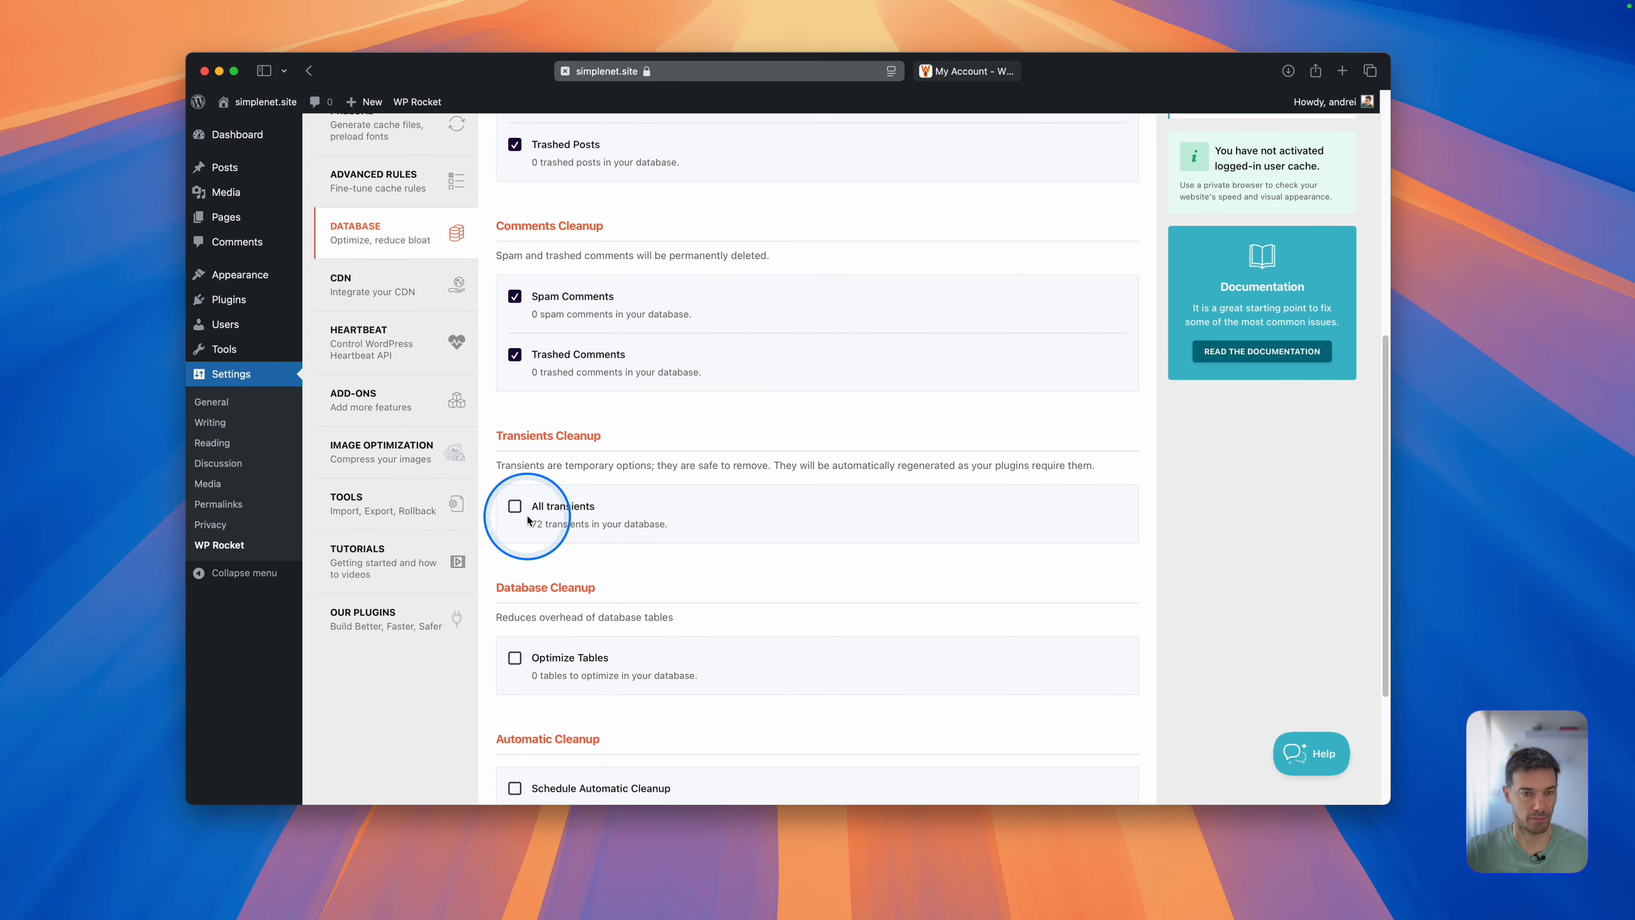
pyautogui.click(515, 506)
pyautogui.scroll(-2, 608, 542)
pyautogui.click(515, 508)
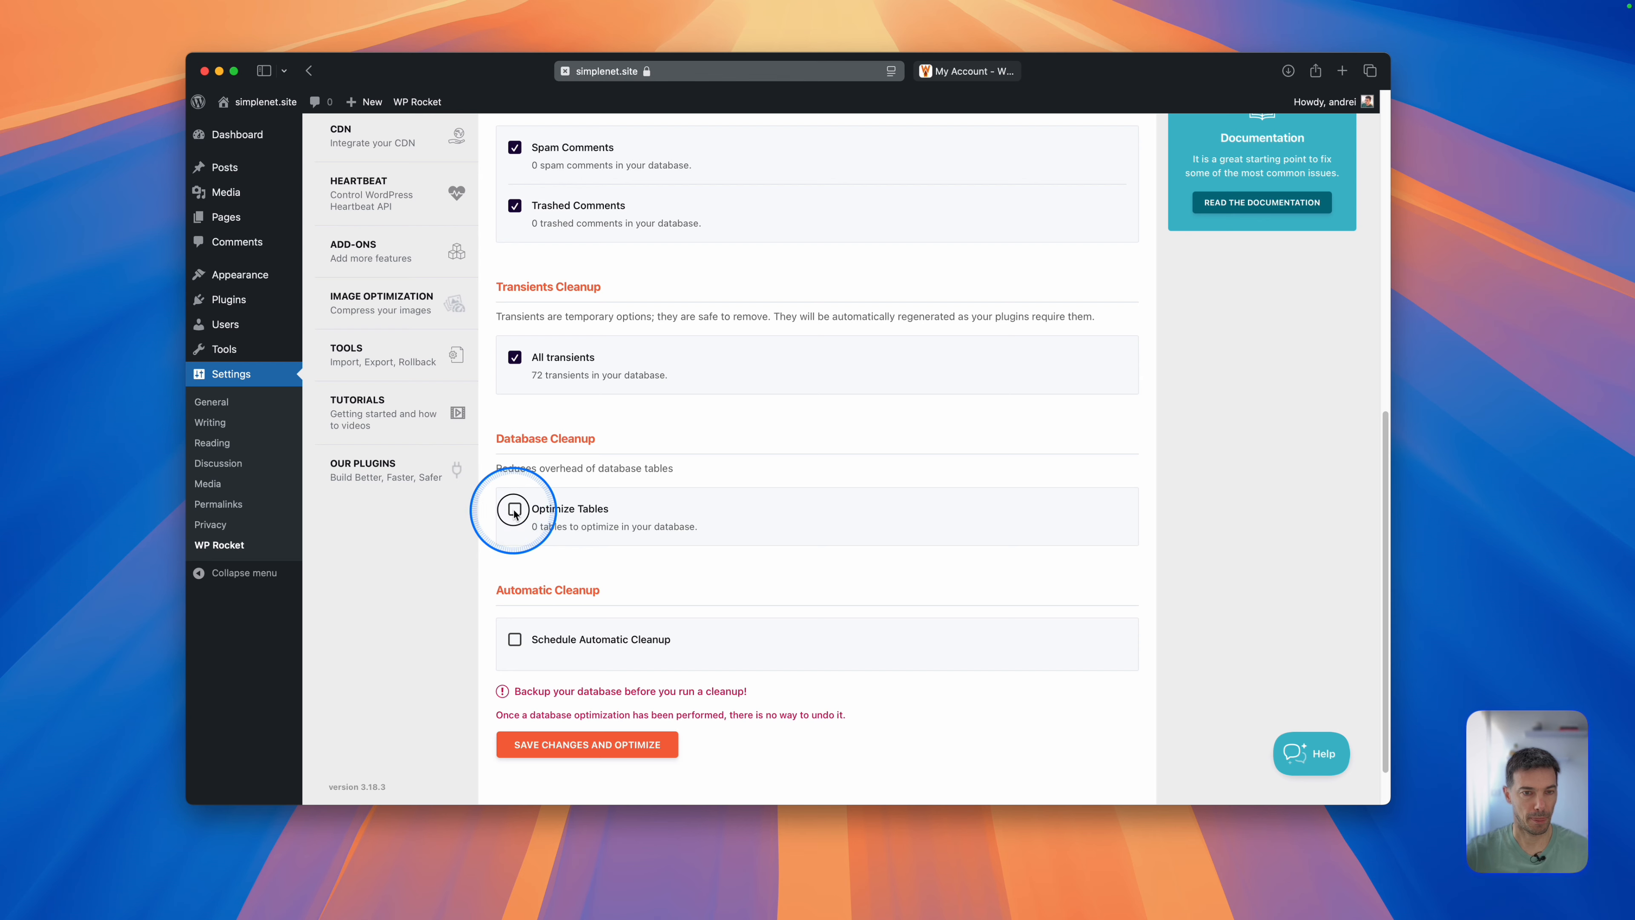
# Enable Schedule Automatic Cleanup for the database.
pyautogui.click(616, 583)
pyautogui.scroll(-1, 616, 586)
pyautogui.click(514, 584)
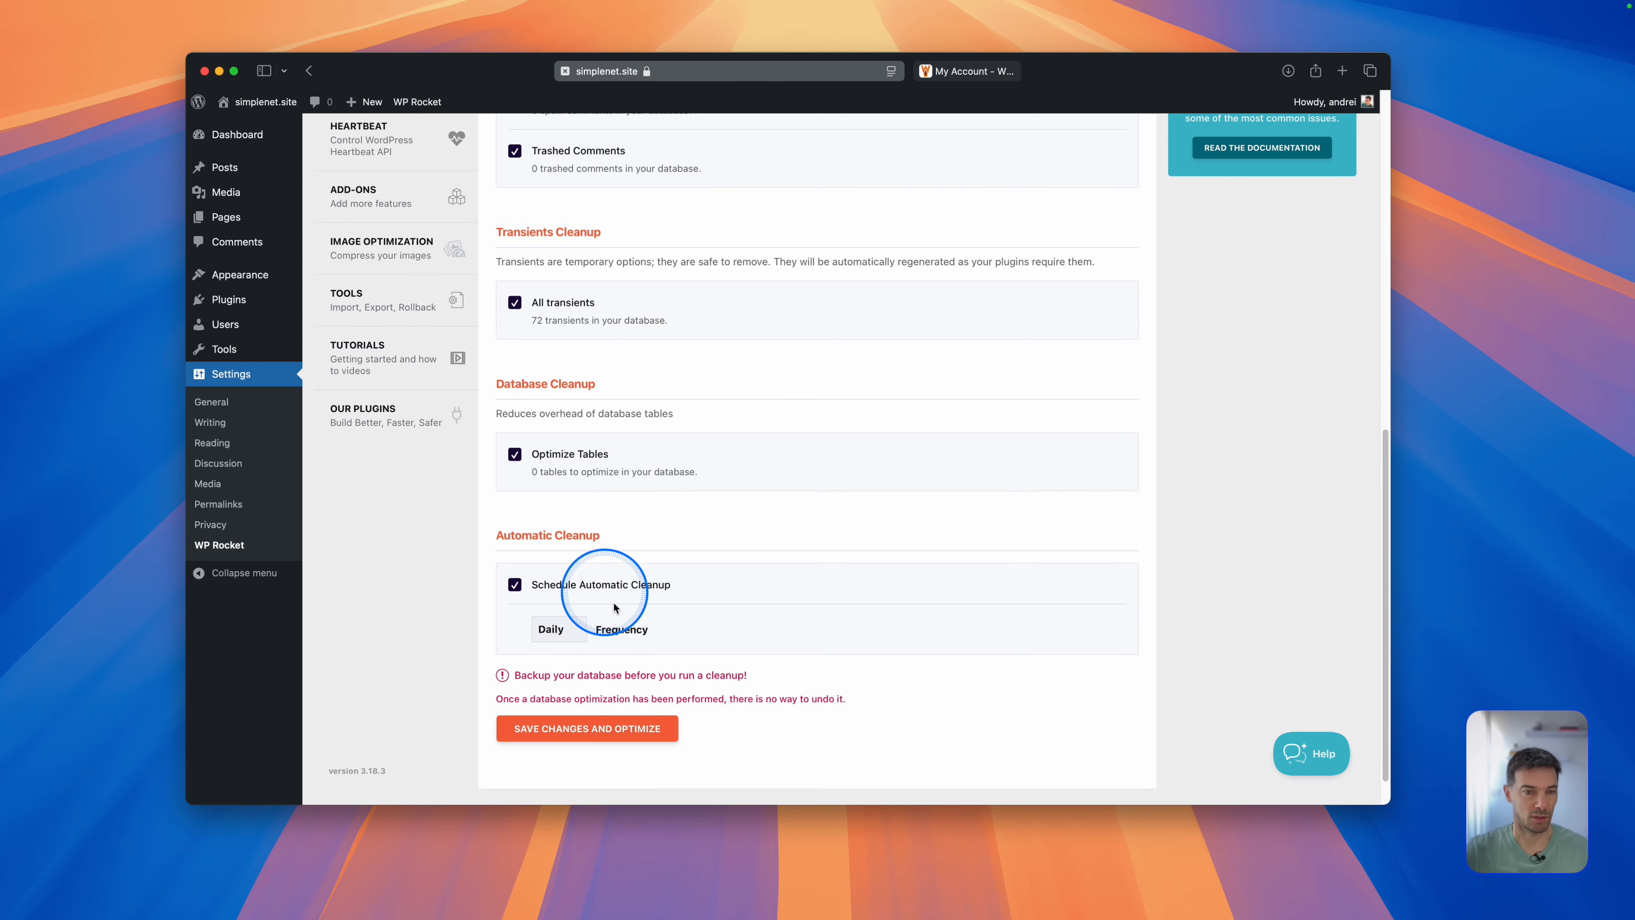
# Set the automatic cleanup frequency to Weekly, save the database settings and run the optimization.
pyautogui.scroll(-1, 595, 587)
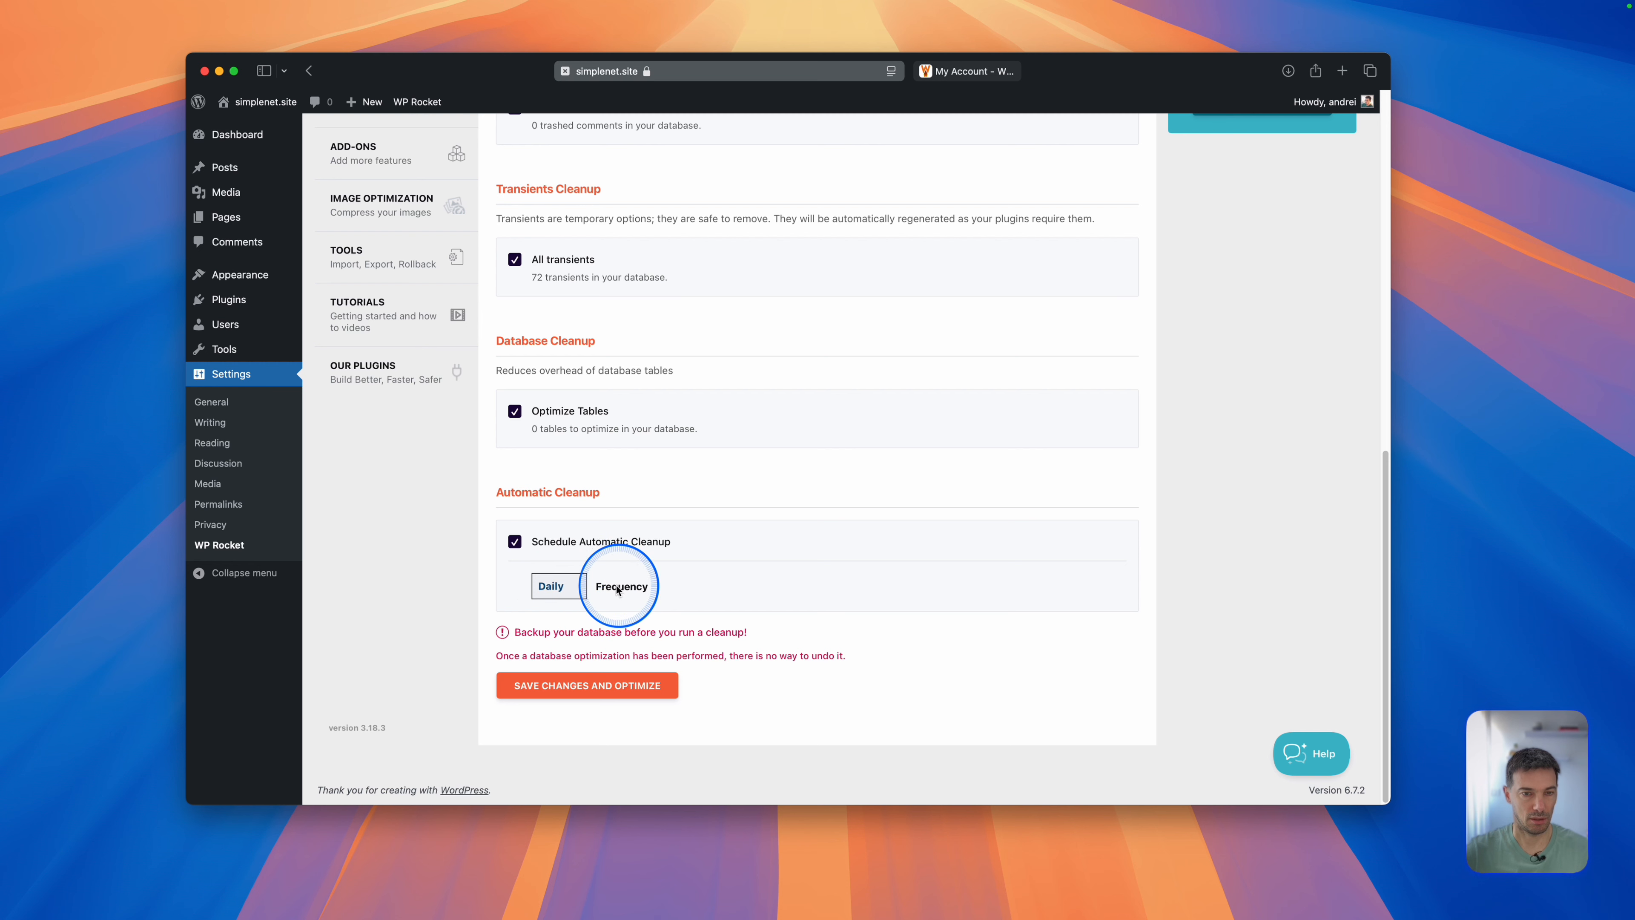
pyautogui.click(578, 587)
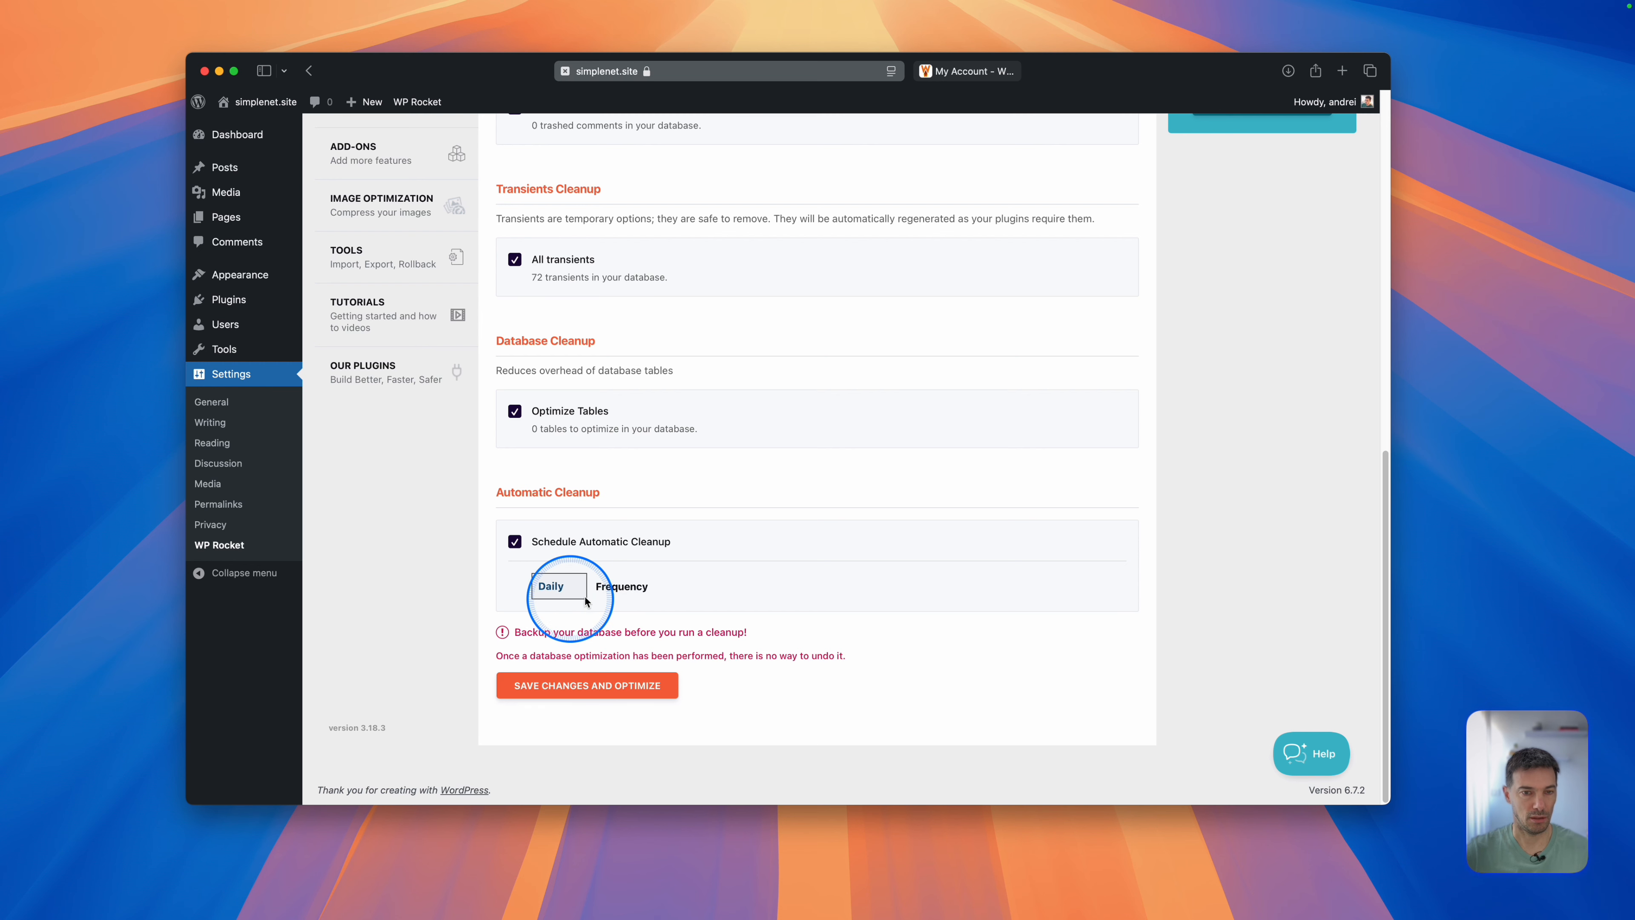
pyautogui.click(572, 677)
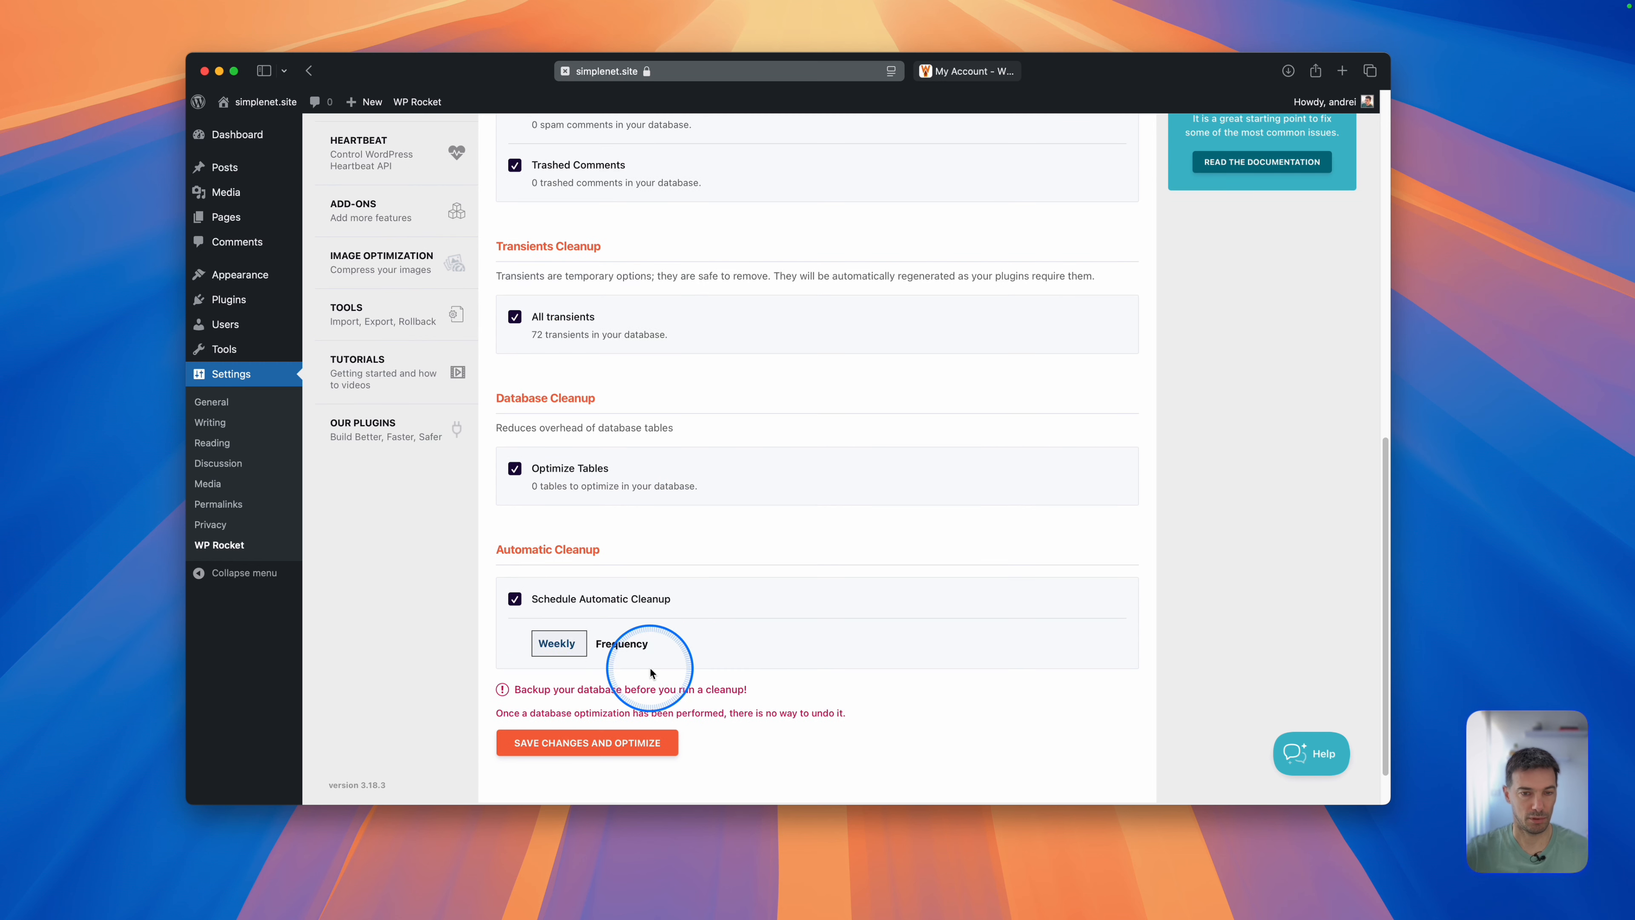
pyautogui.click(580, 742)
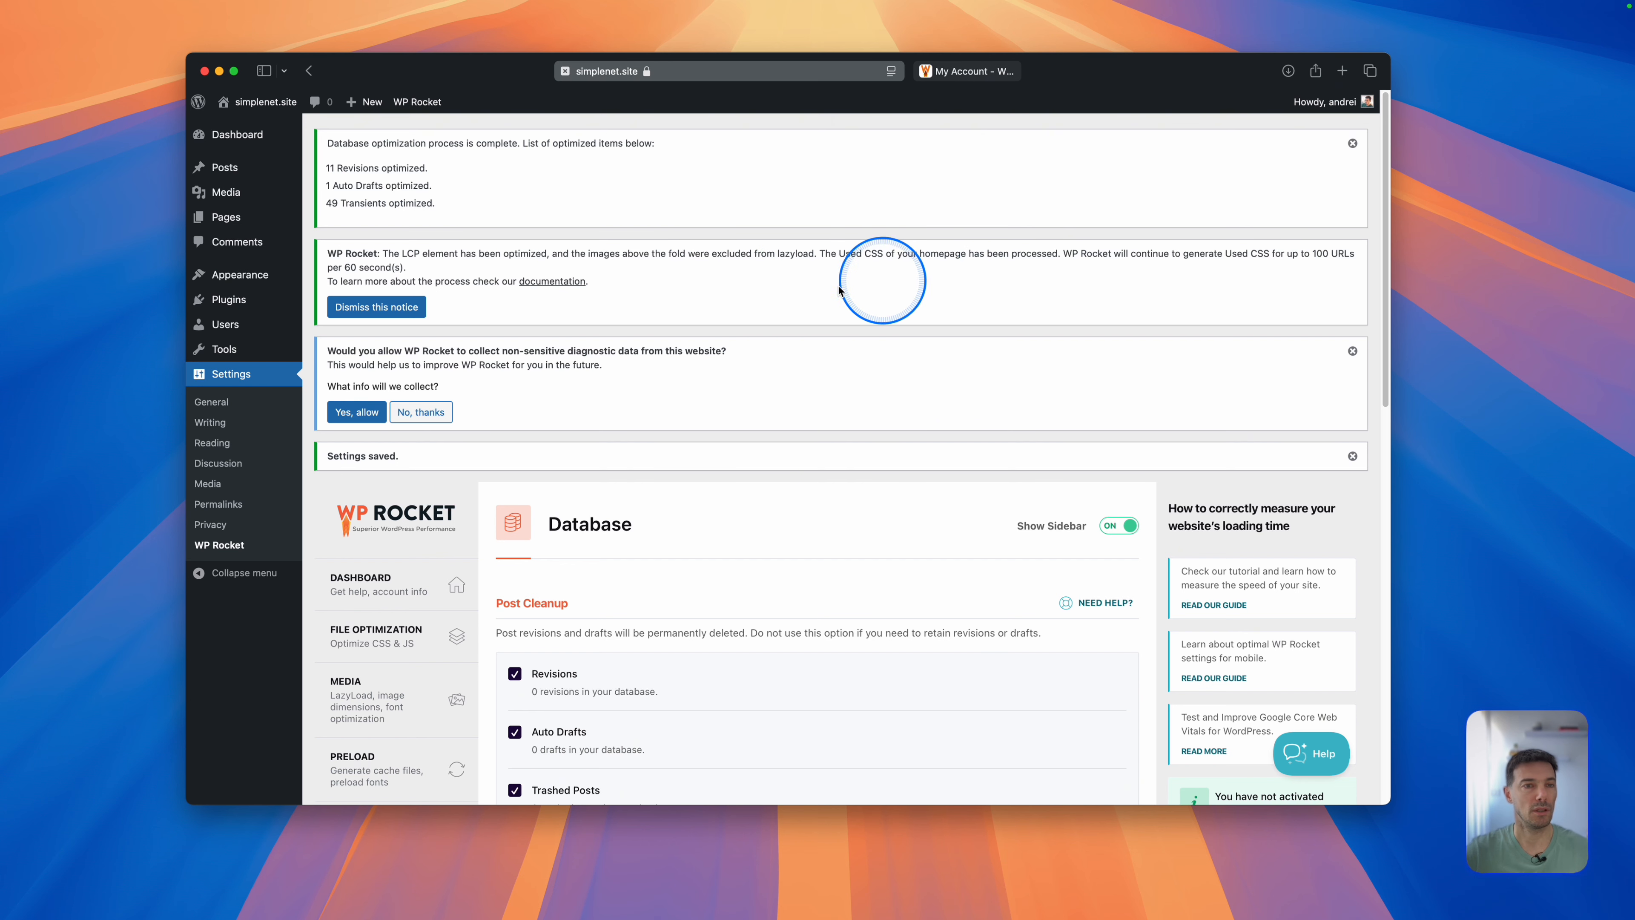
# Dismiss the WP Rocket Used CSS notice and allow collection of non-sensitive diagnostic data.
pyautogui.click(394, 310)
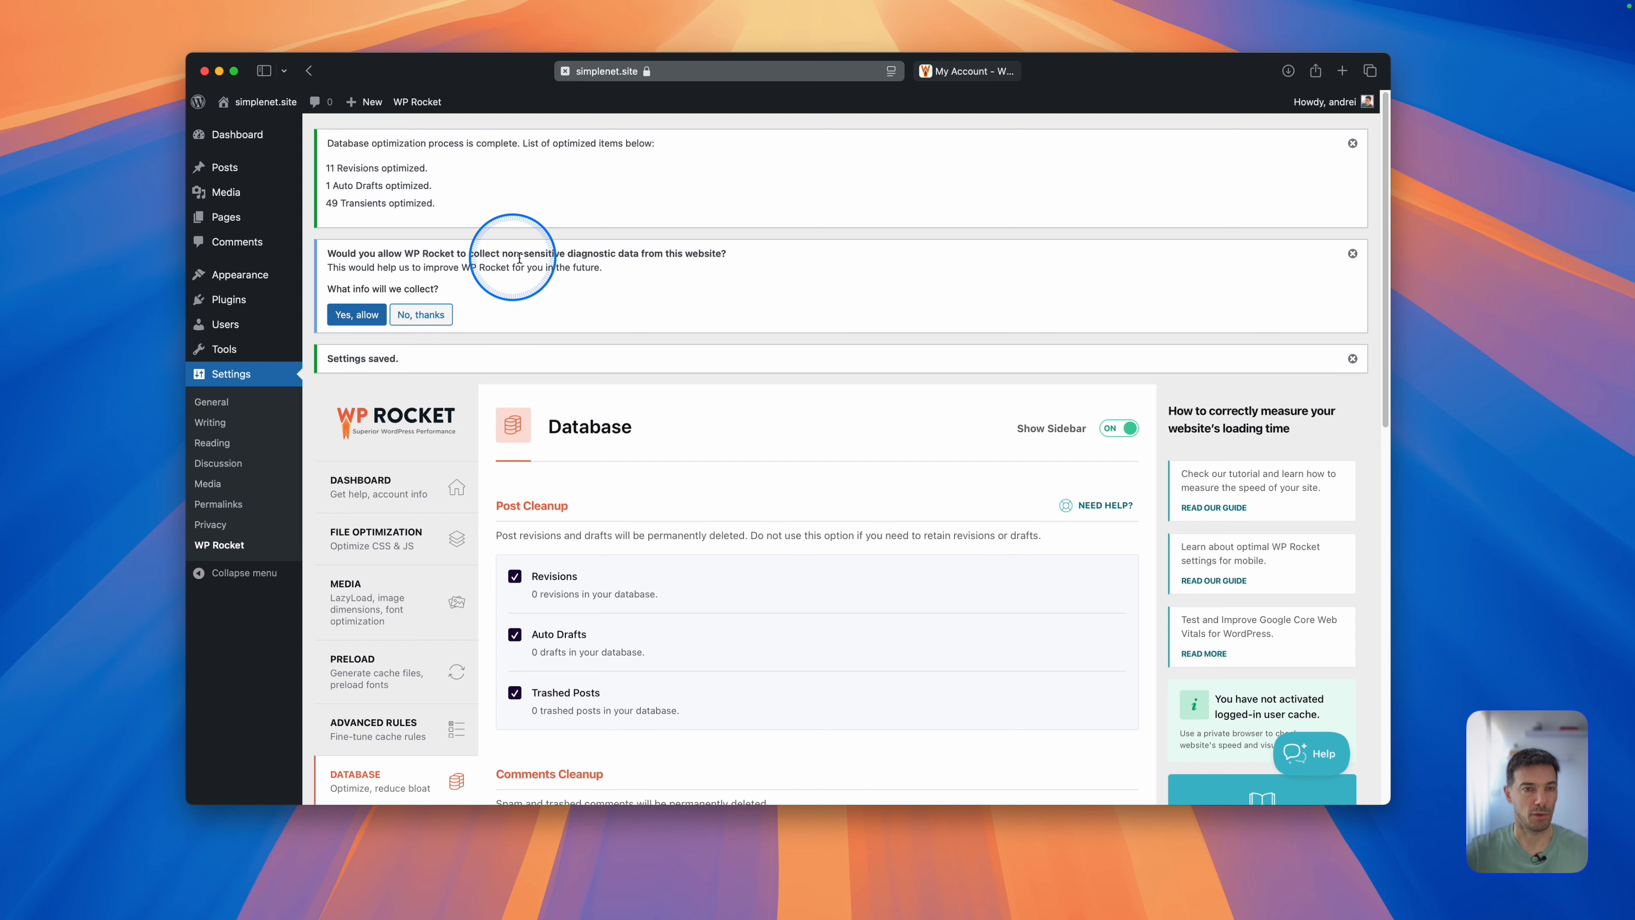
pyautogui.click(356, 318)
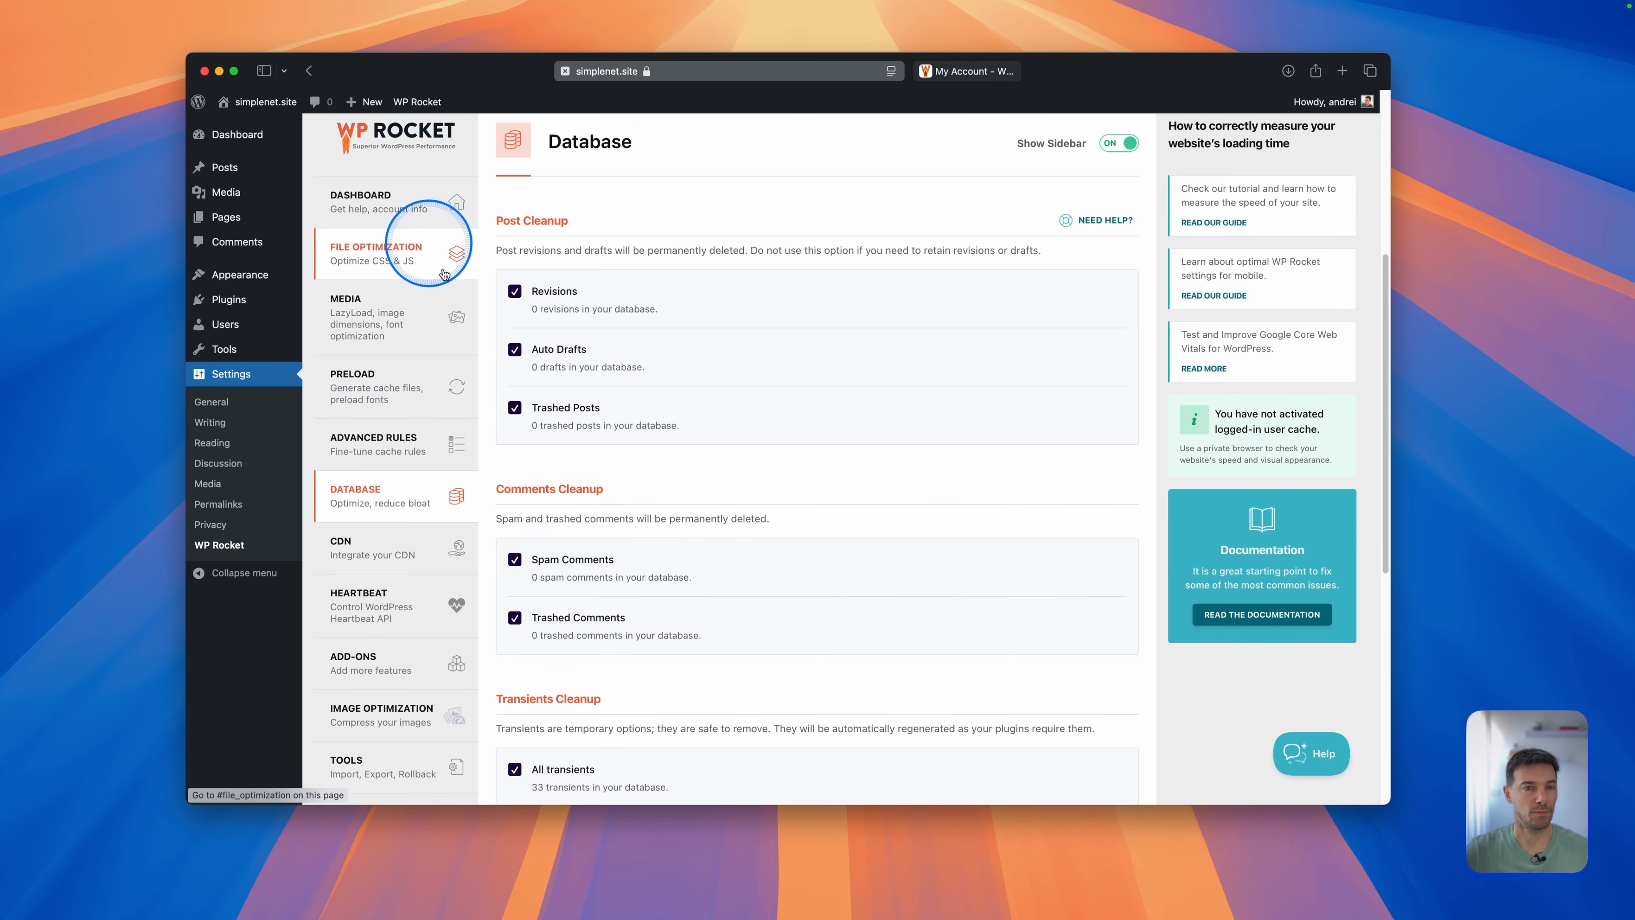
# Review the CDN and Heartbeat settings and the available add-ons, including WebP Compatibility, Cloudflare and Sucuri.
pyautogui.click(351, 554)
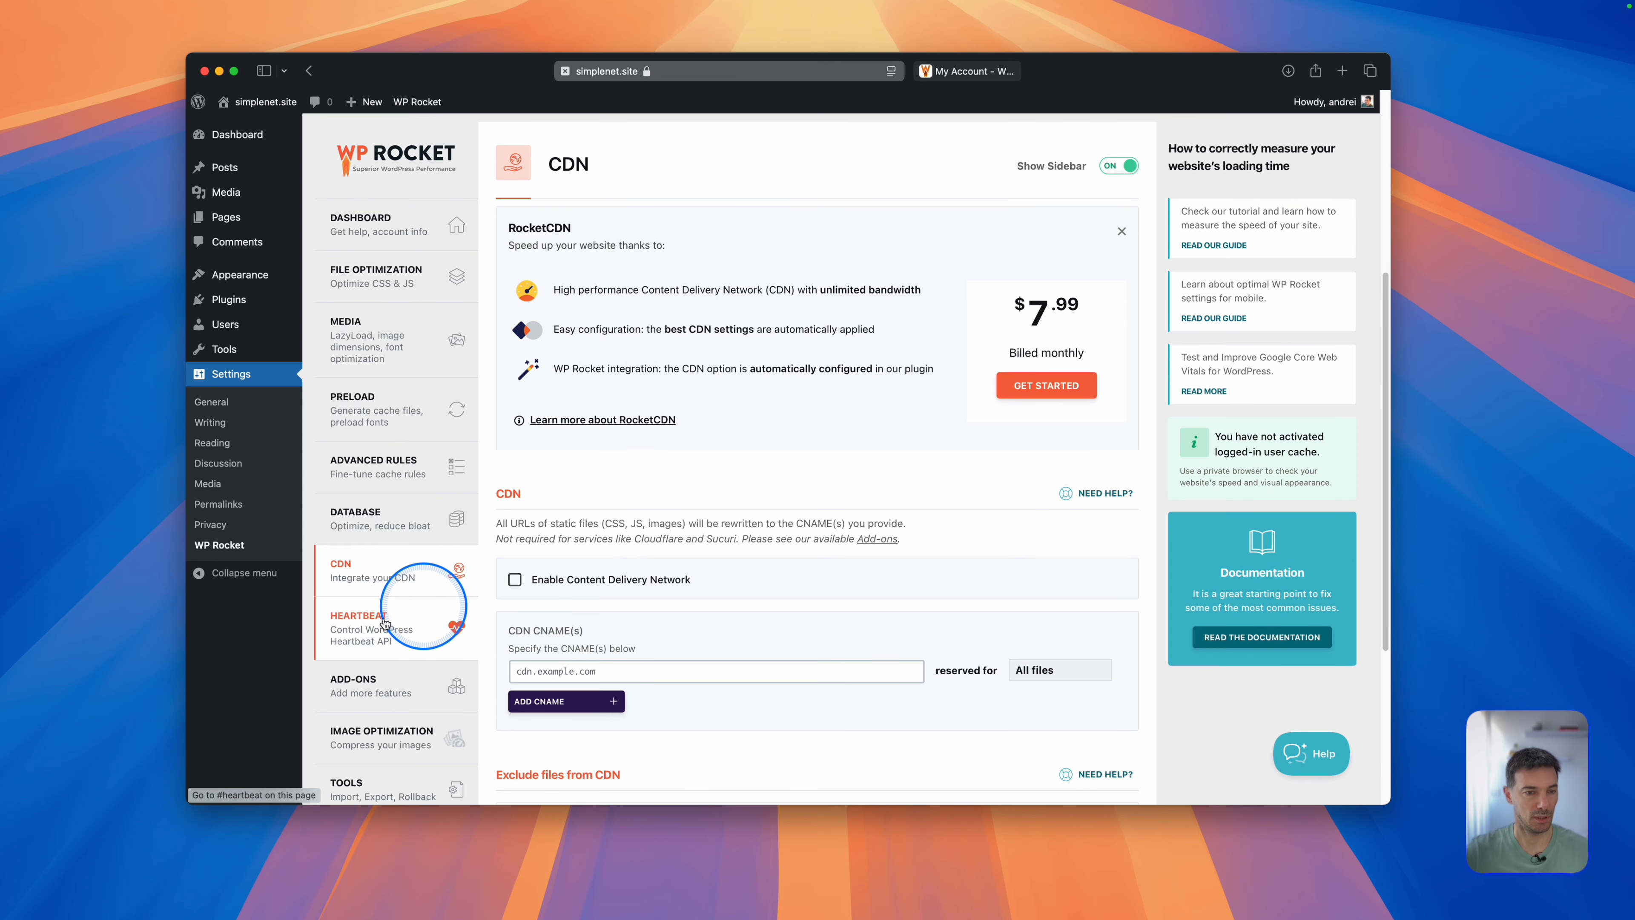
pyautogui.click(360, 628)
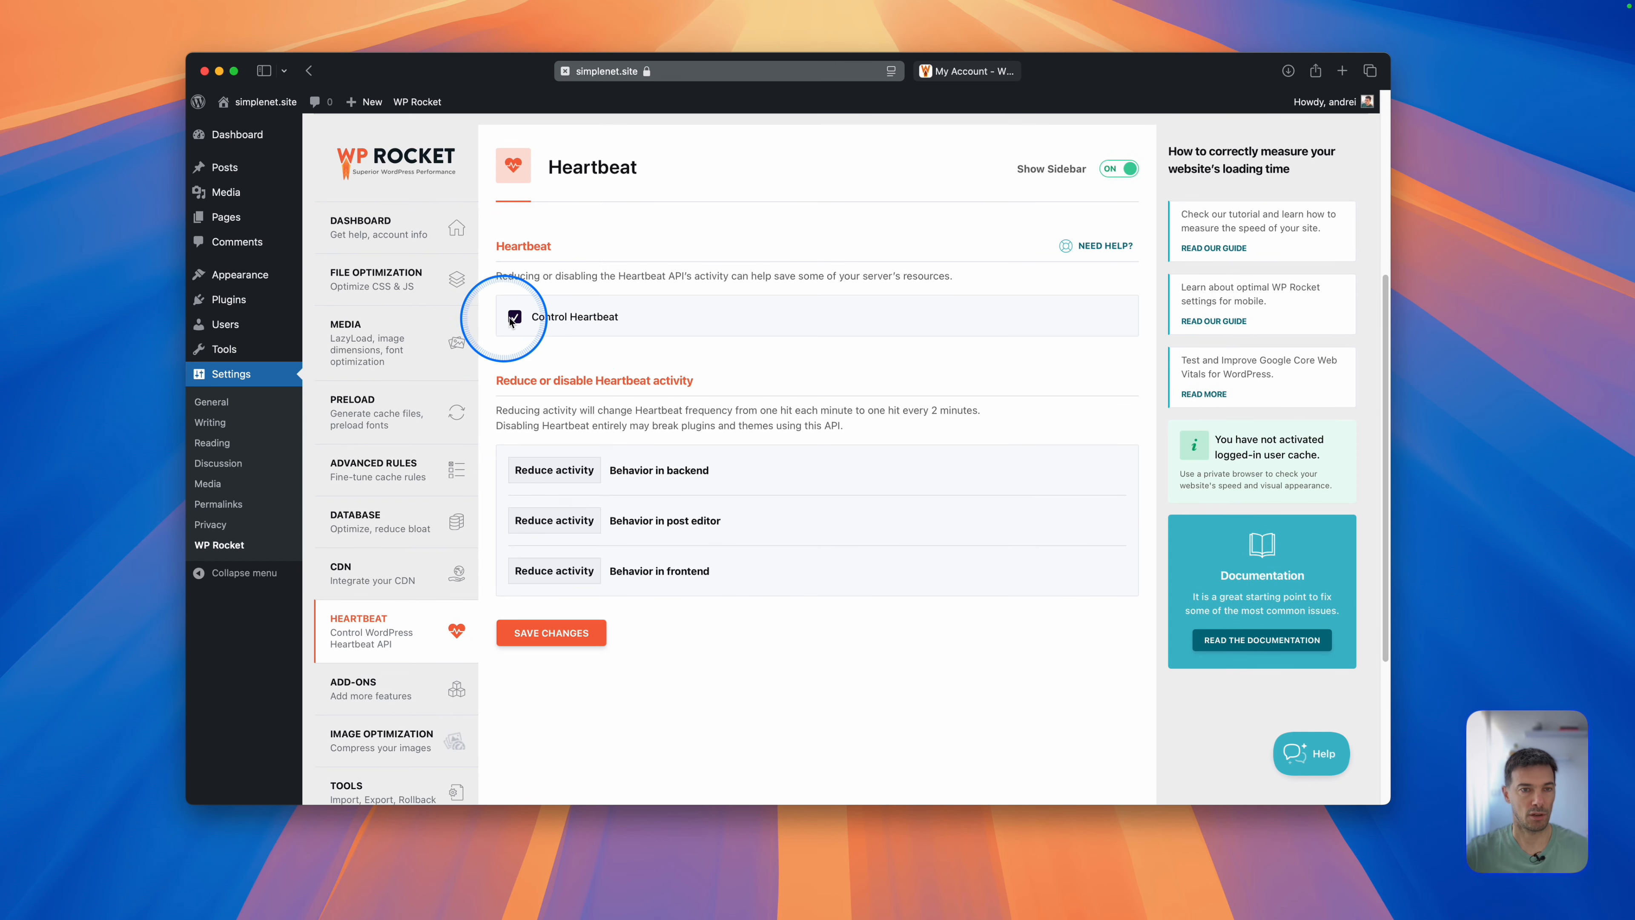
pyautogui.click(379, 676)
pyautogui.scroll(-1, 740, 438)
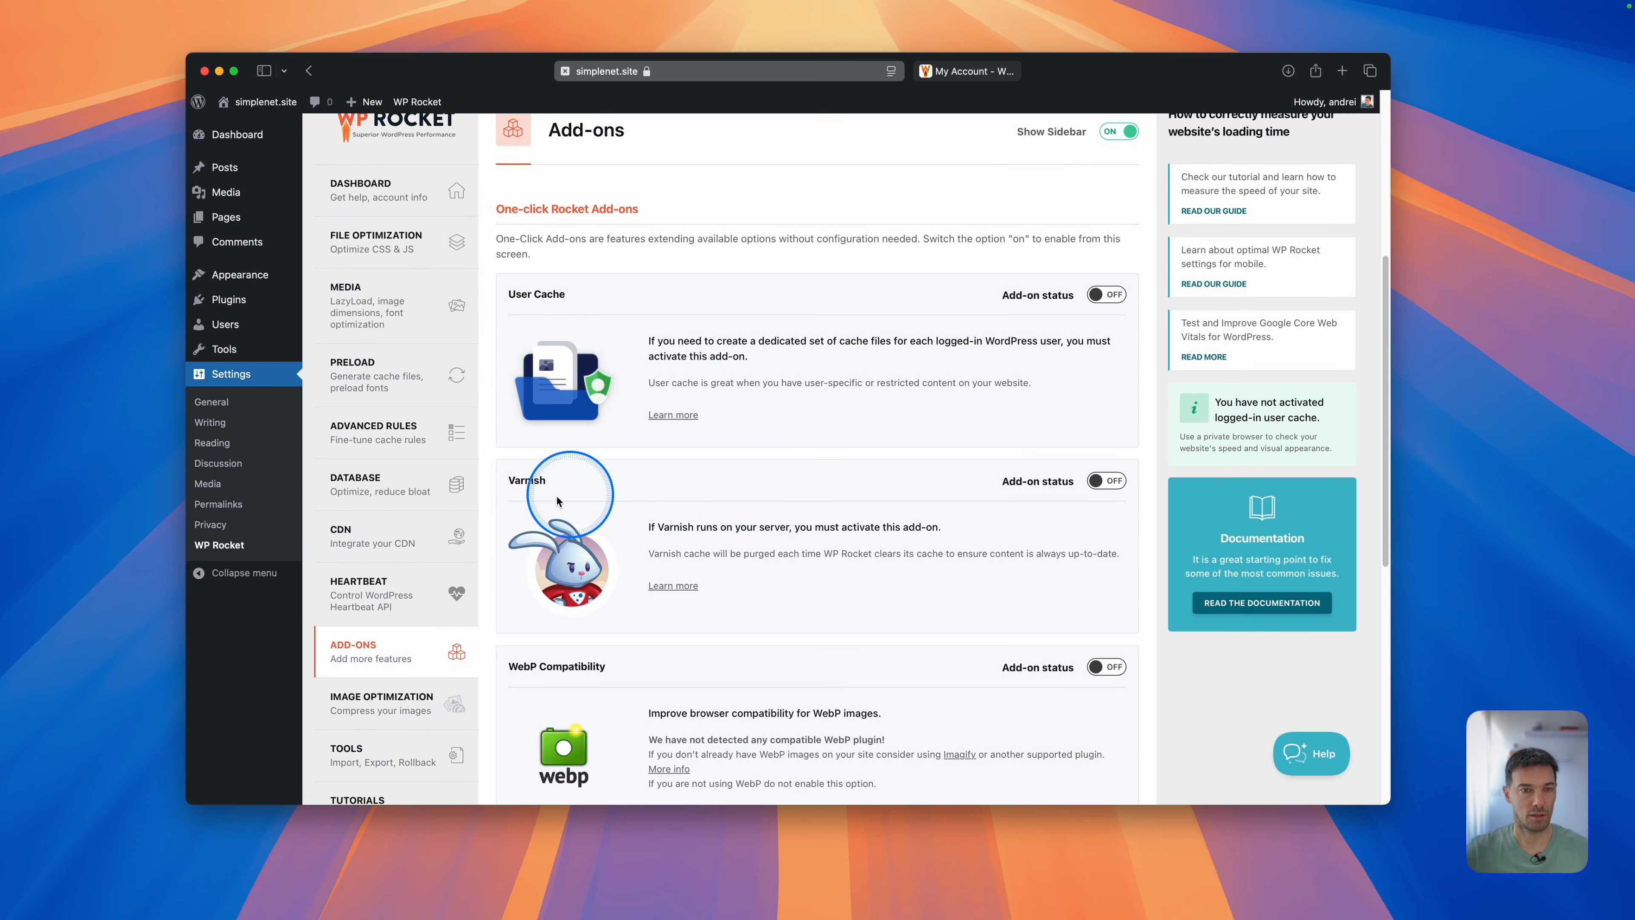
pyautogui.scroll(-3, 543, 509)
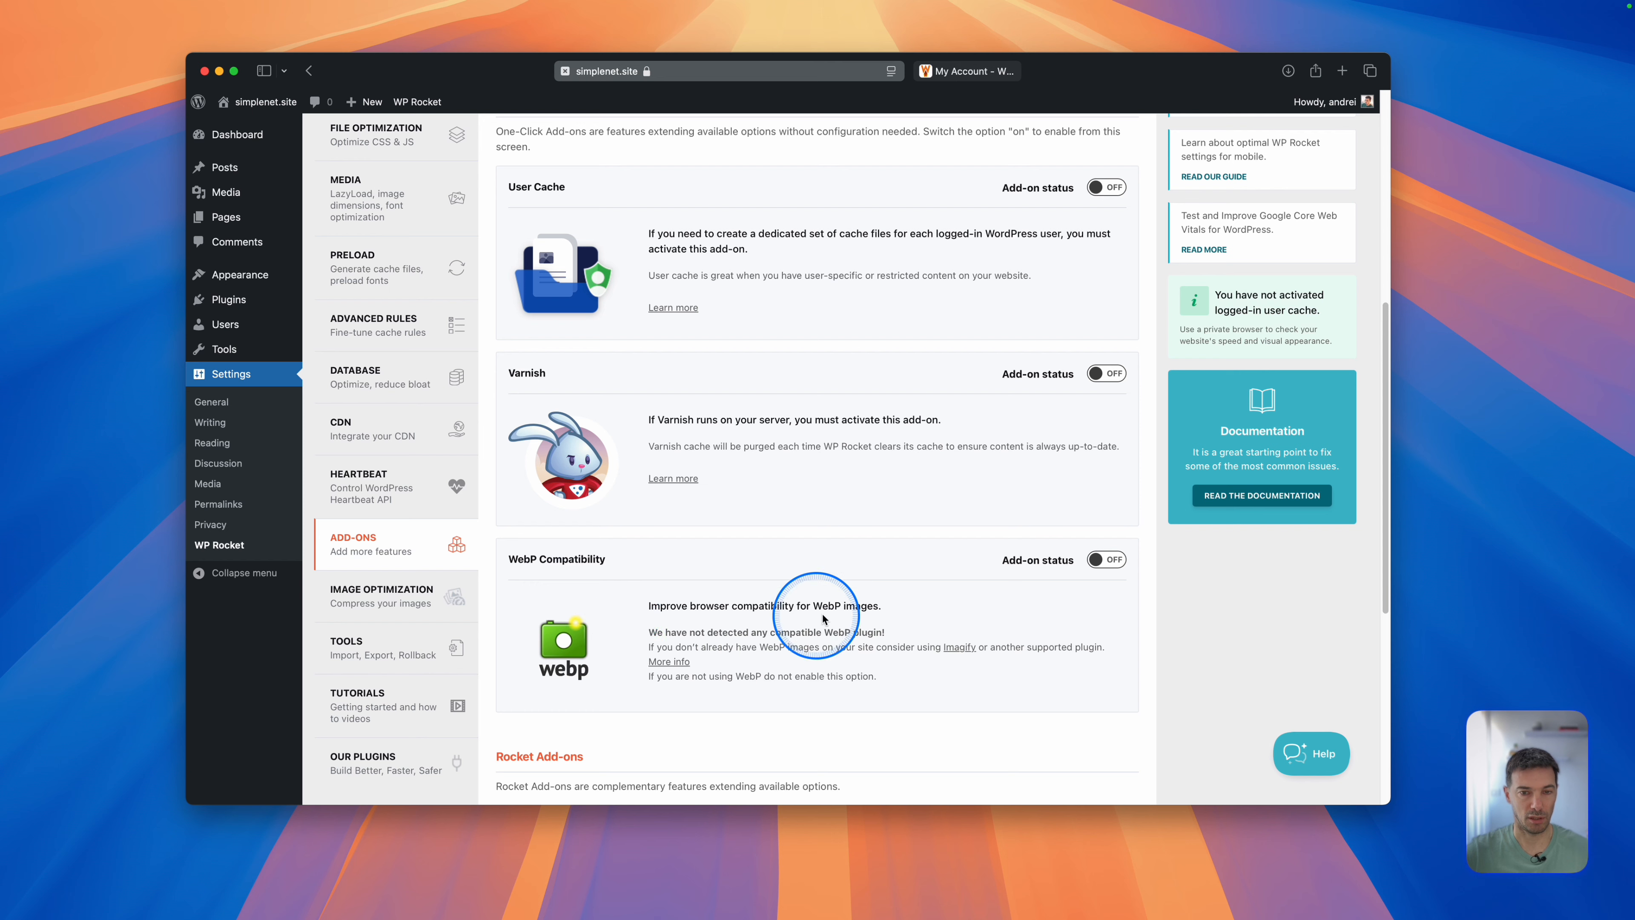
pyautogui.scroll(-1, 616, 618)
pyautogui.scroll(-5, 616, 620)
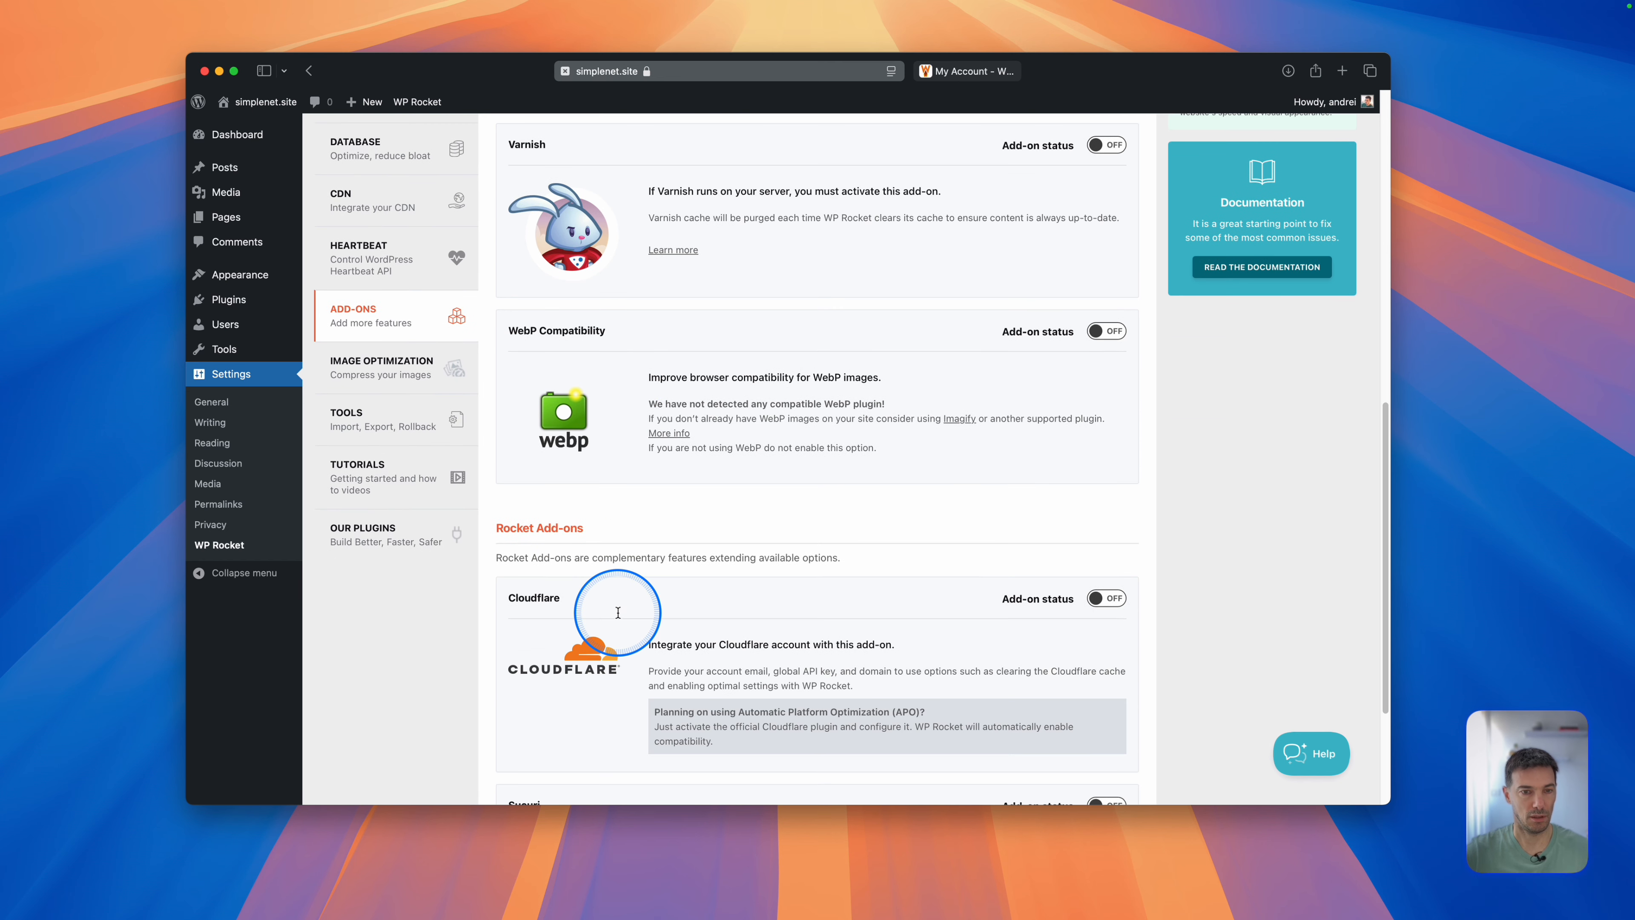
pyautogui.scroll(-5, 580, 537)
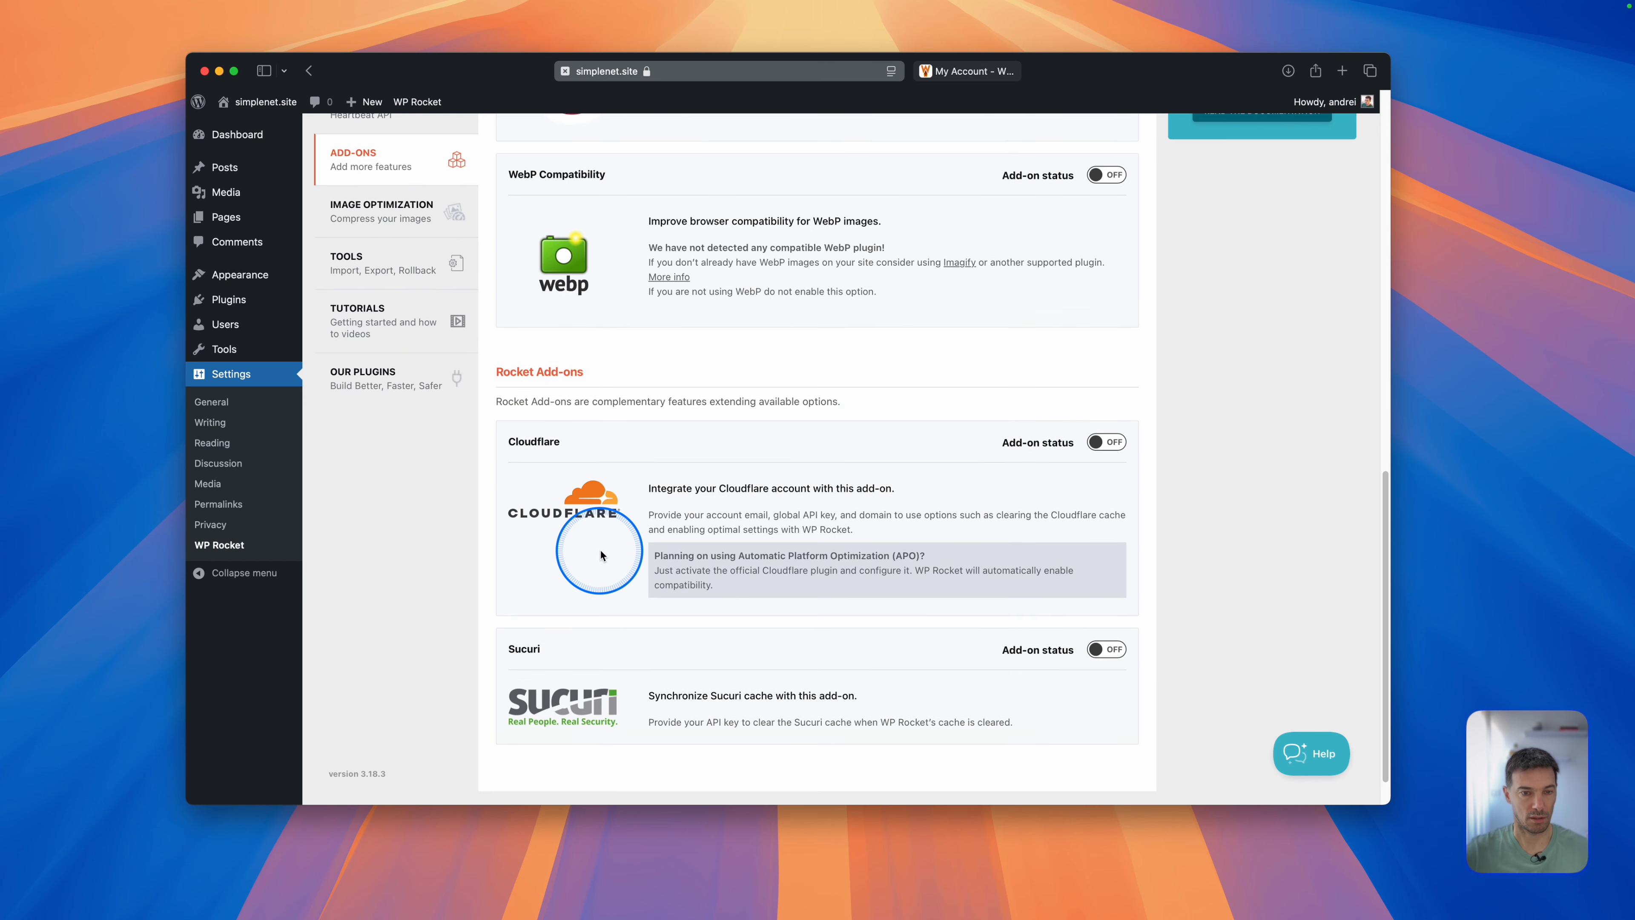
pyautogui.scroll(2, 647, 431)
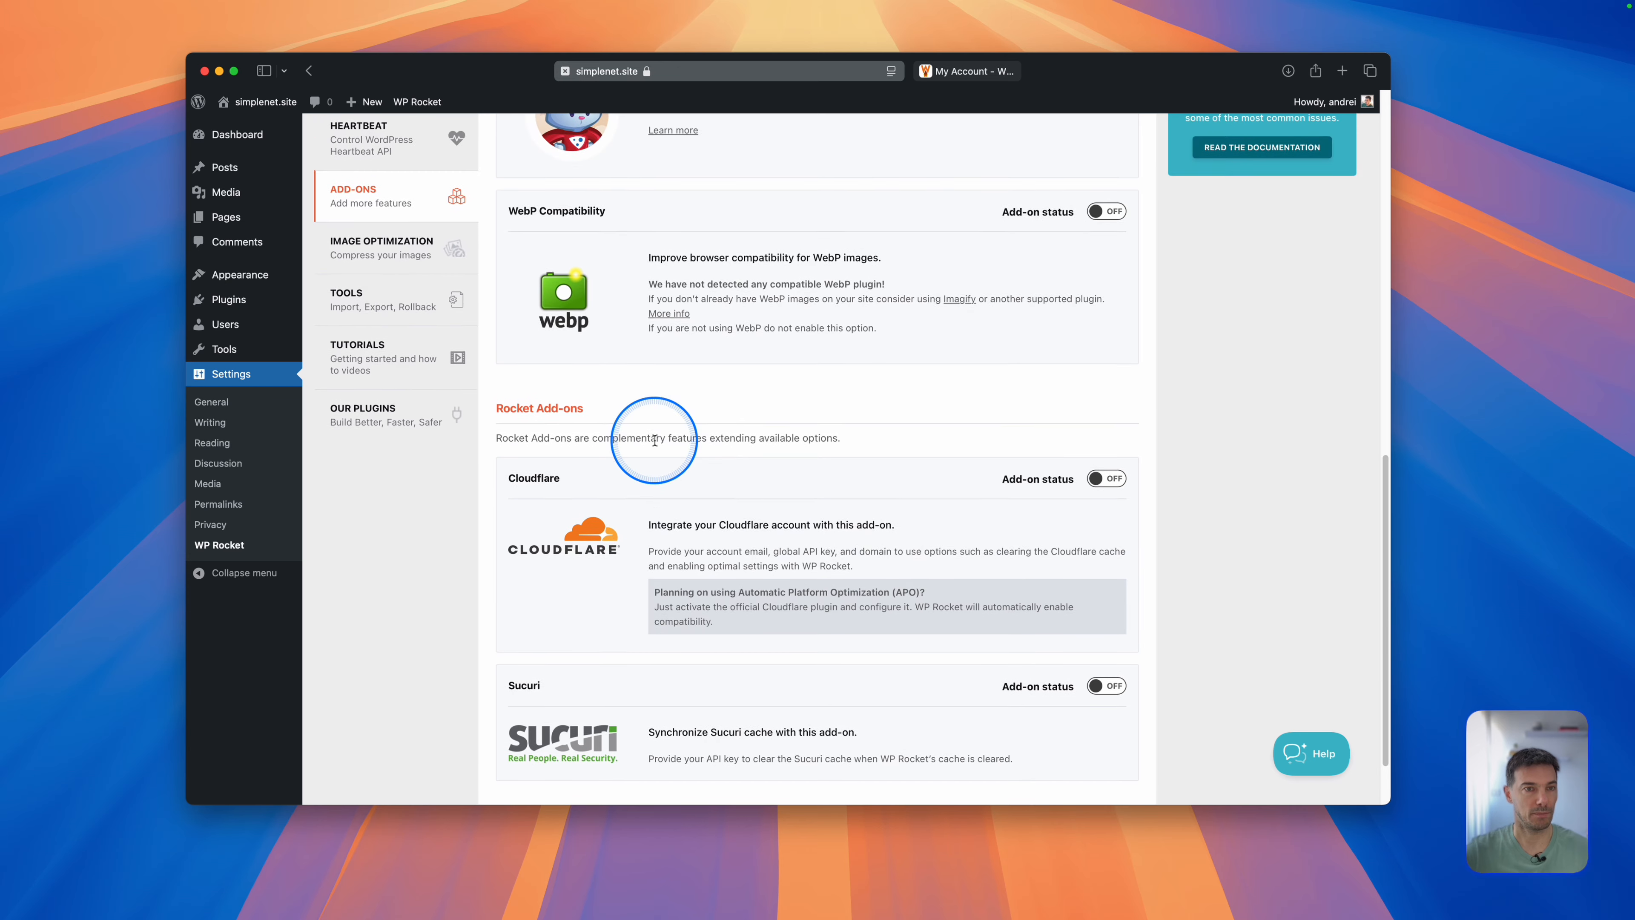
# Review the Imagify offer under Image Optimization and the export, import, rollback and list update options under Tools.
pyautogui.click(395, 261)
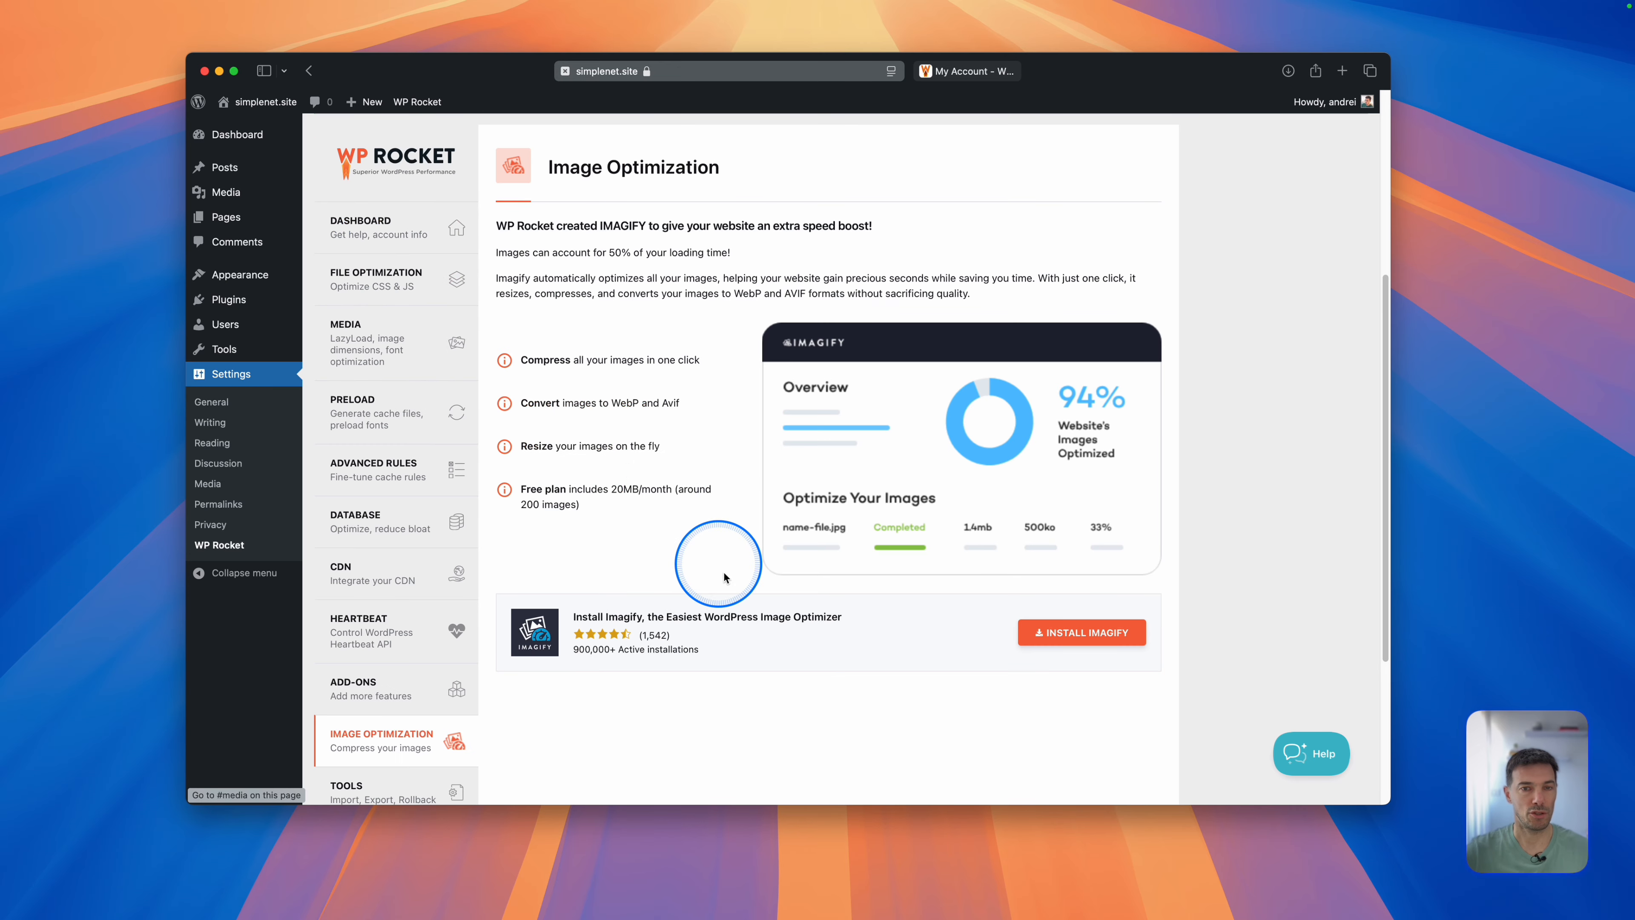
pyautogui.scroll(2, 643, 470)
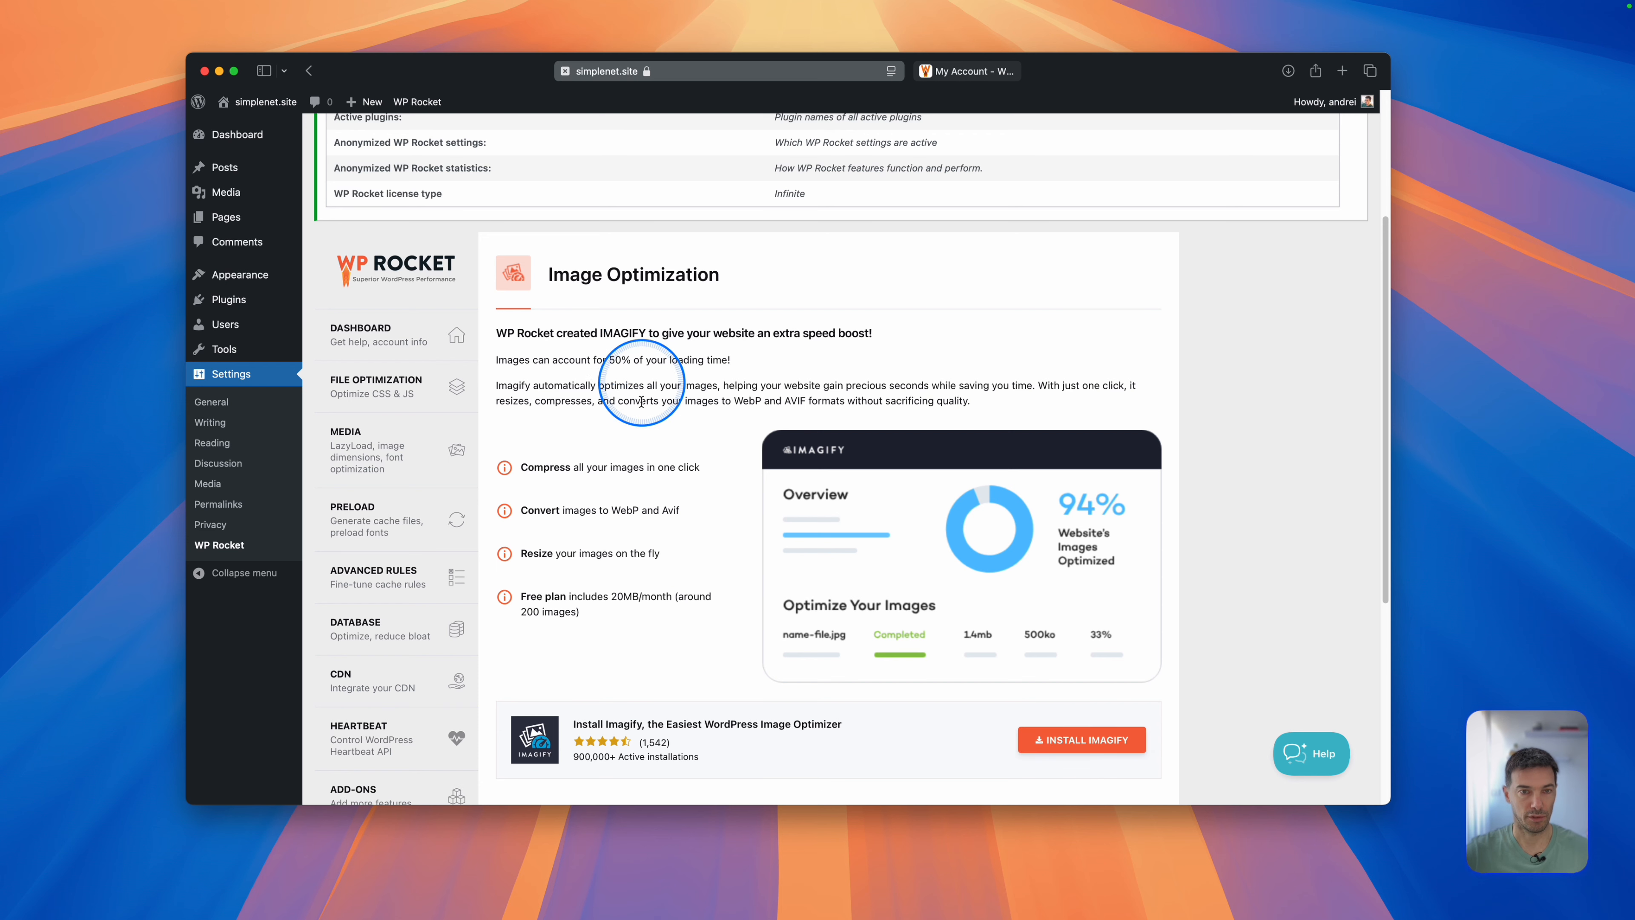
pyautogui.scroll(-2, 877, 629)
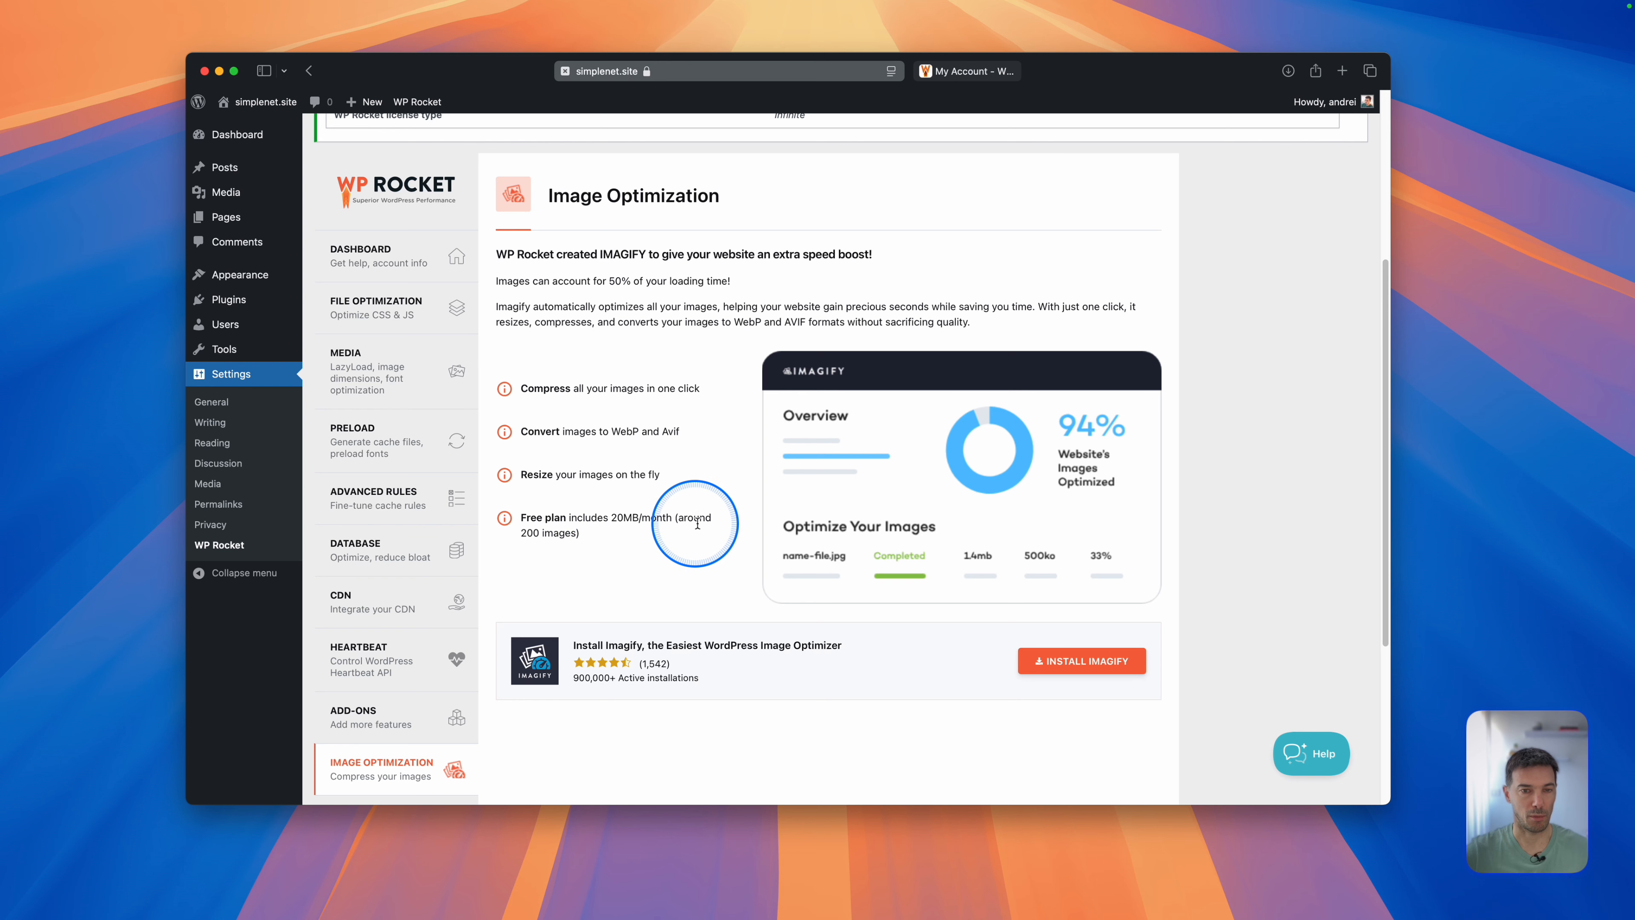
pyautogui.scroll(-6, 602, 540)
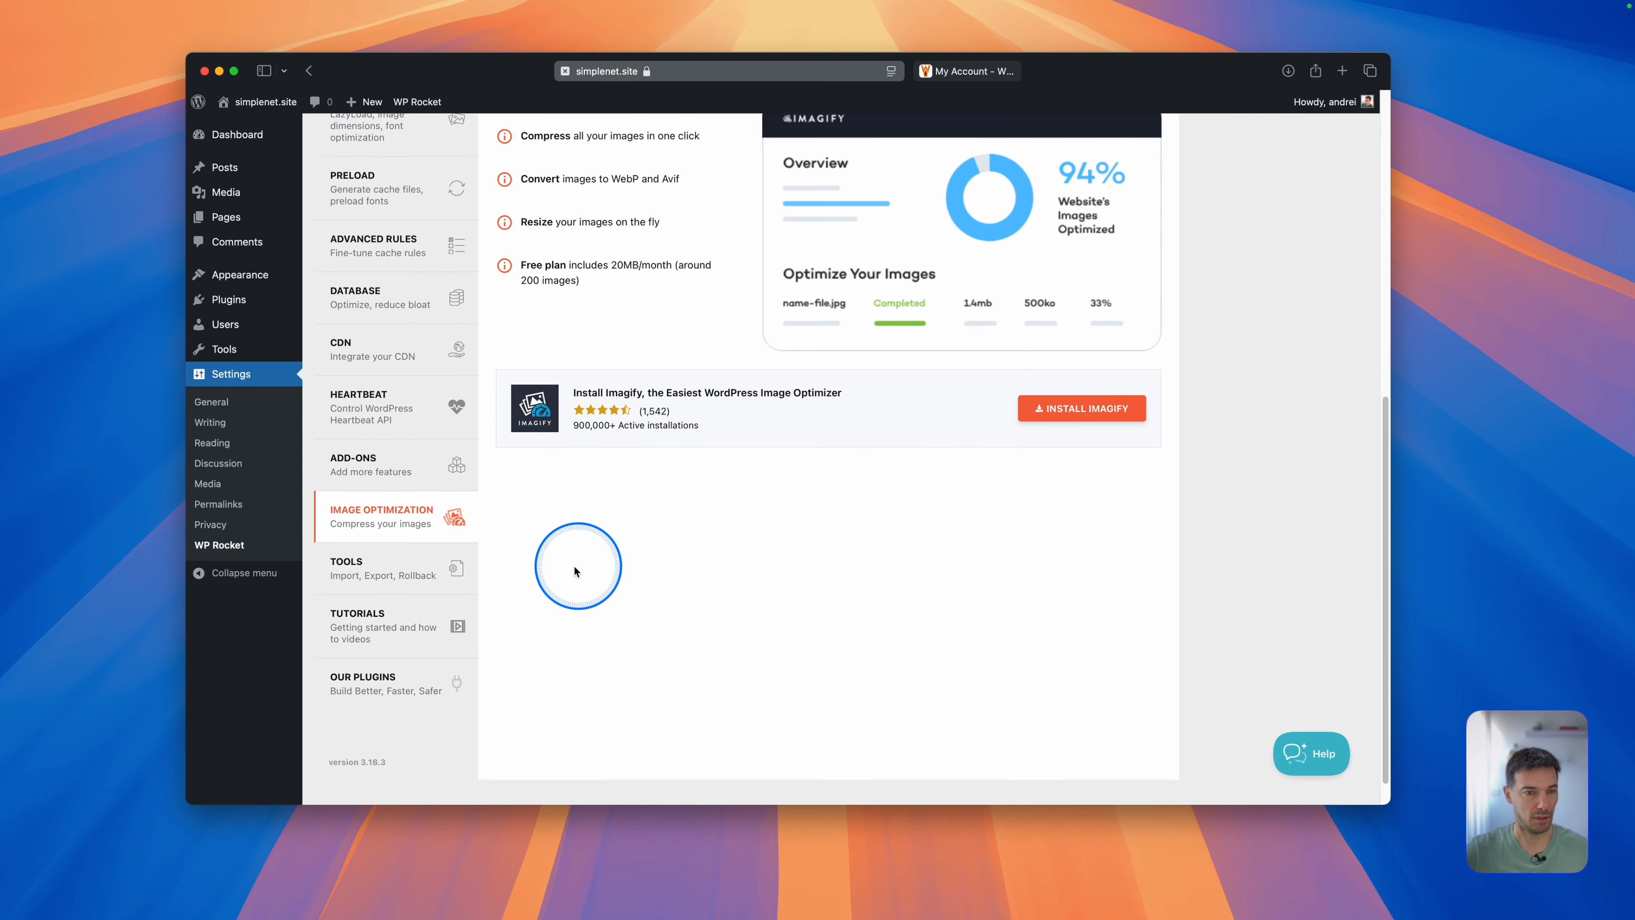
pyautogui.click(399, 574)
pyautogui.scroll(2, 627, 335)
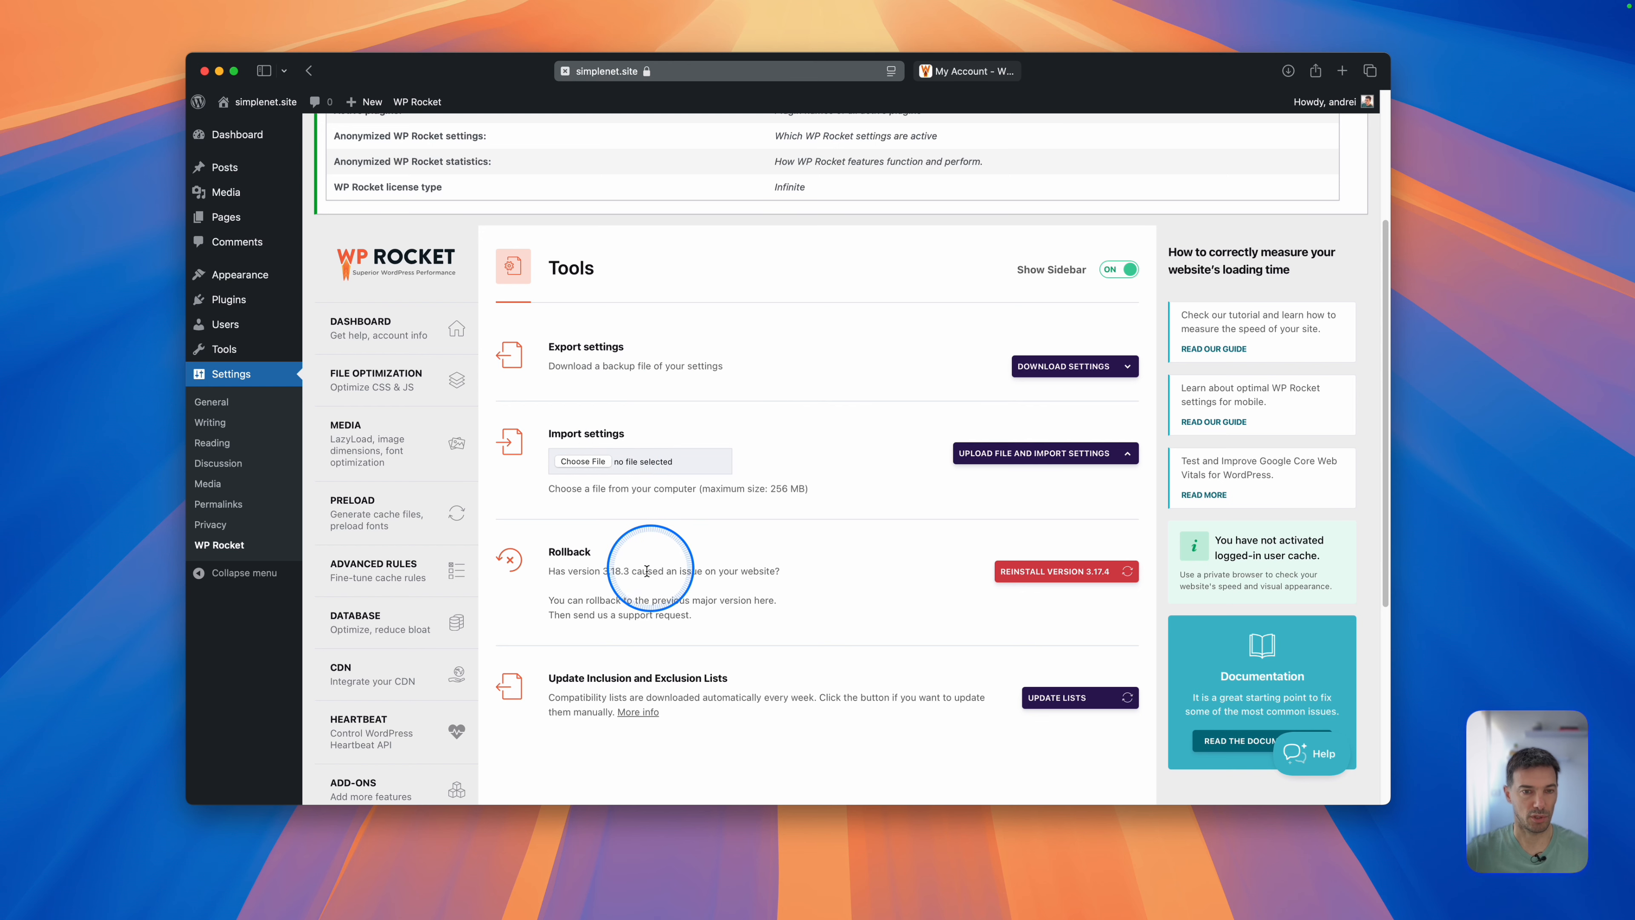
pyautogui.scroll(-1, 522, 541)
pyautogui.scroll(-8, 637, 570)
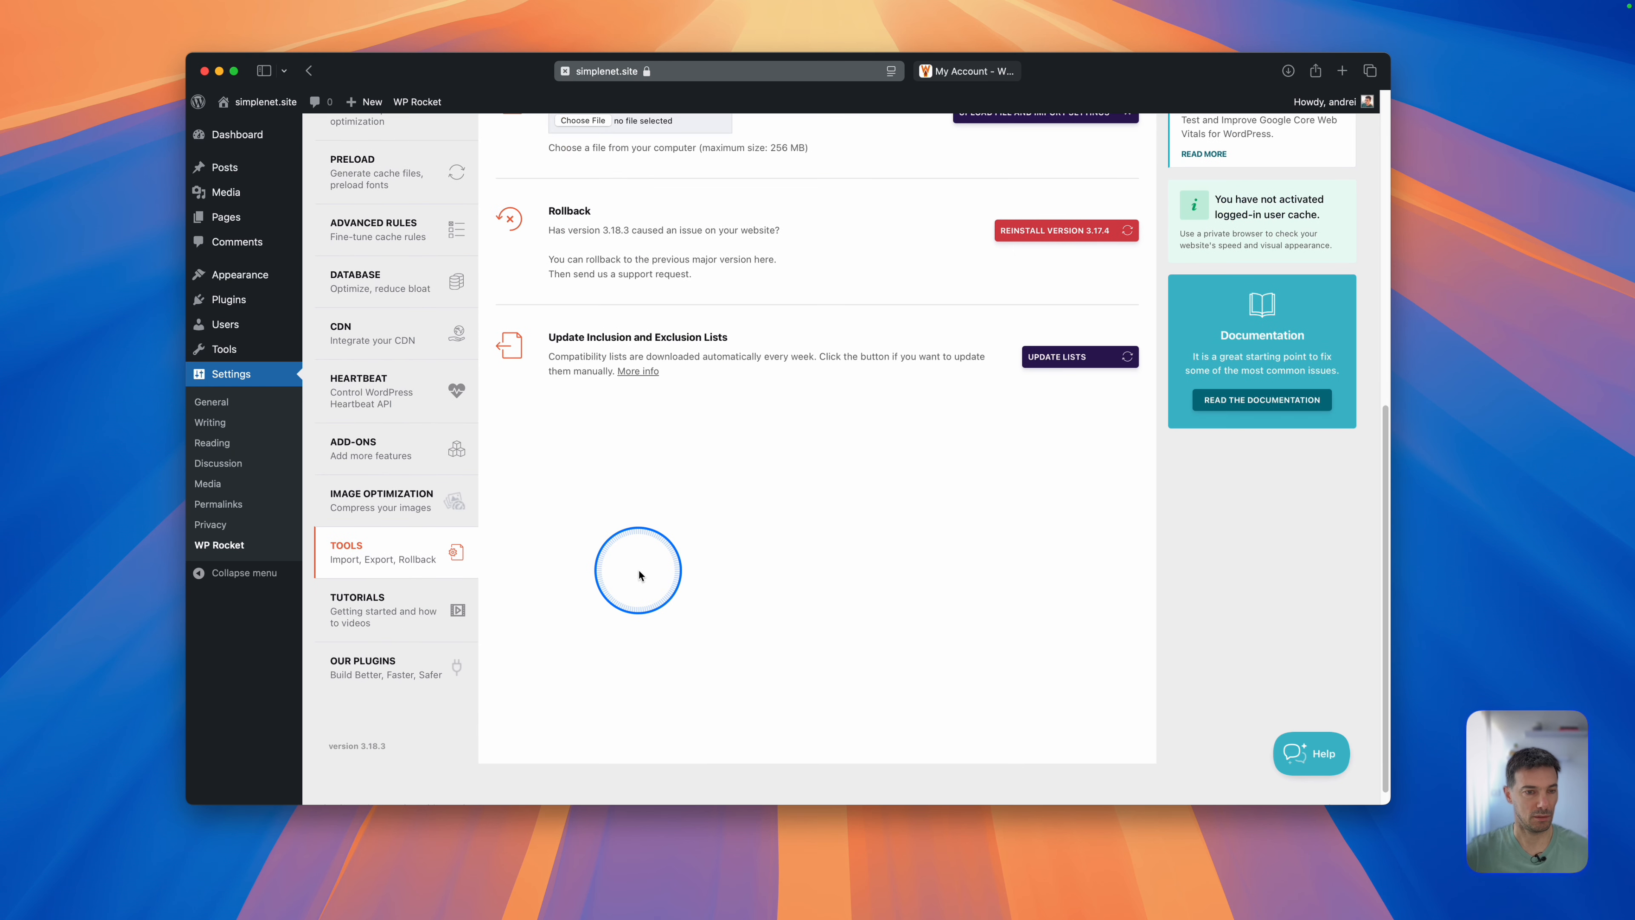
# Look through the WP Rocket tutorial videos and the recommended companion plugins.
pyautogui.click(427, 607)
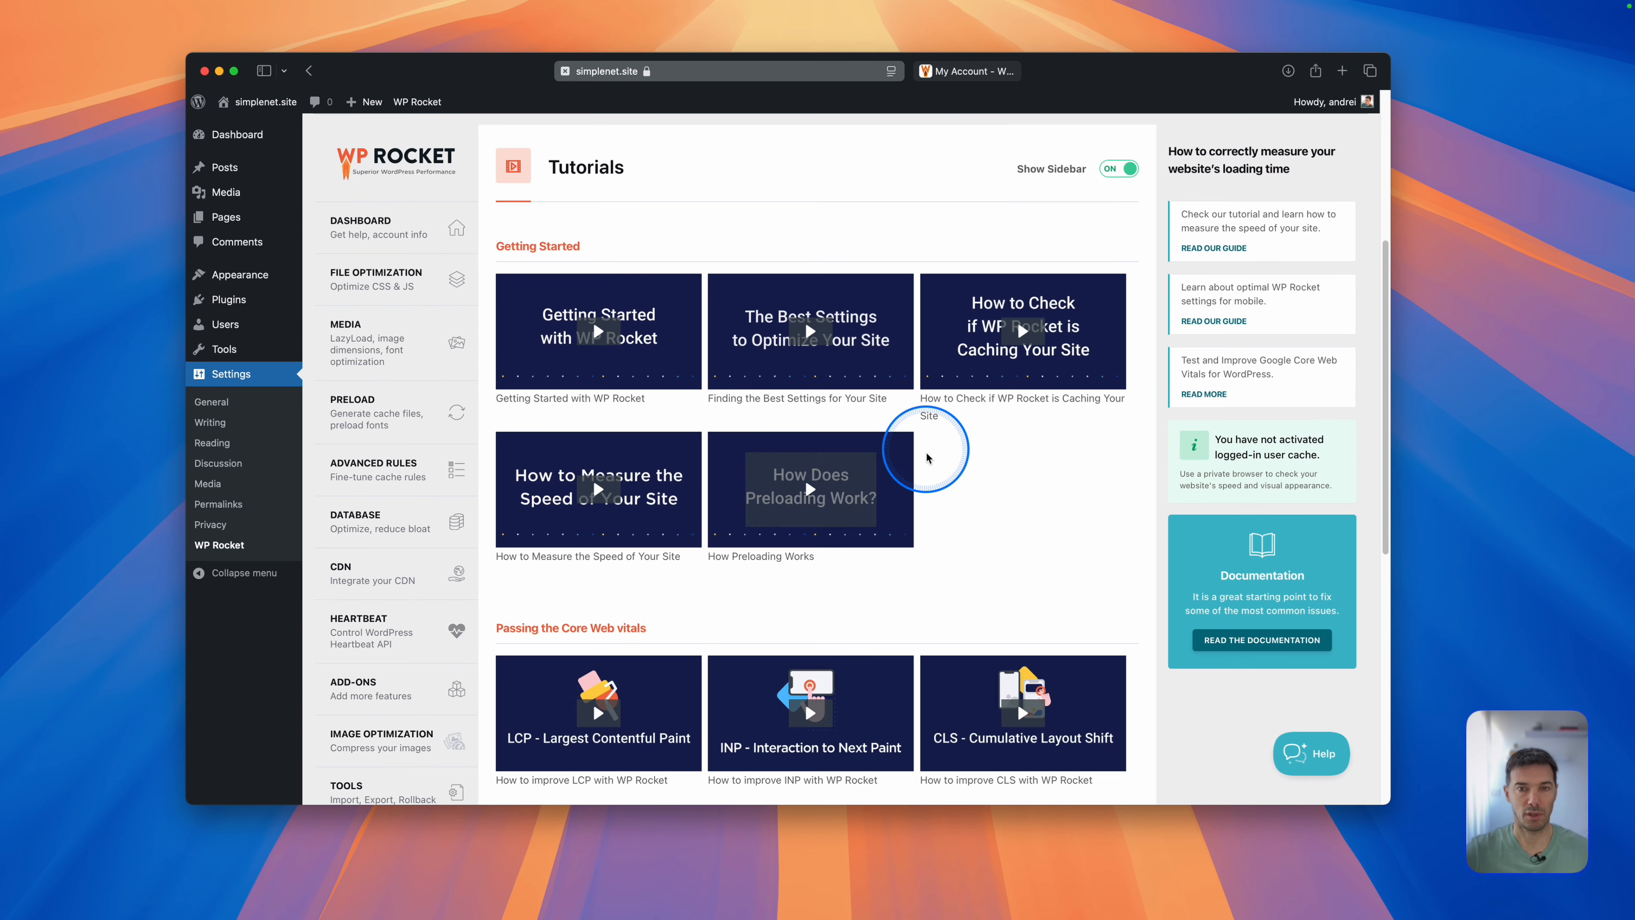
pyautogui.scroll(-5, 999, 508)
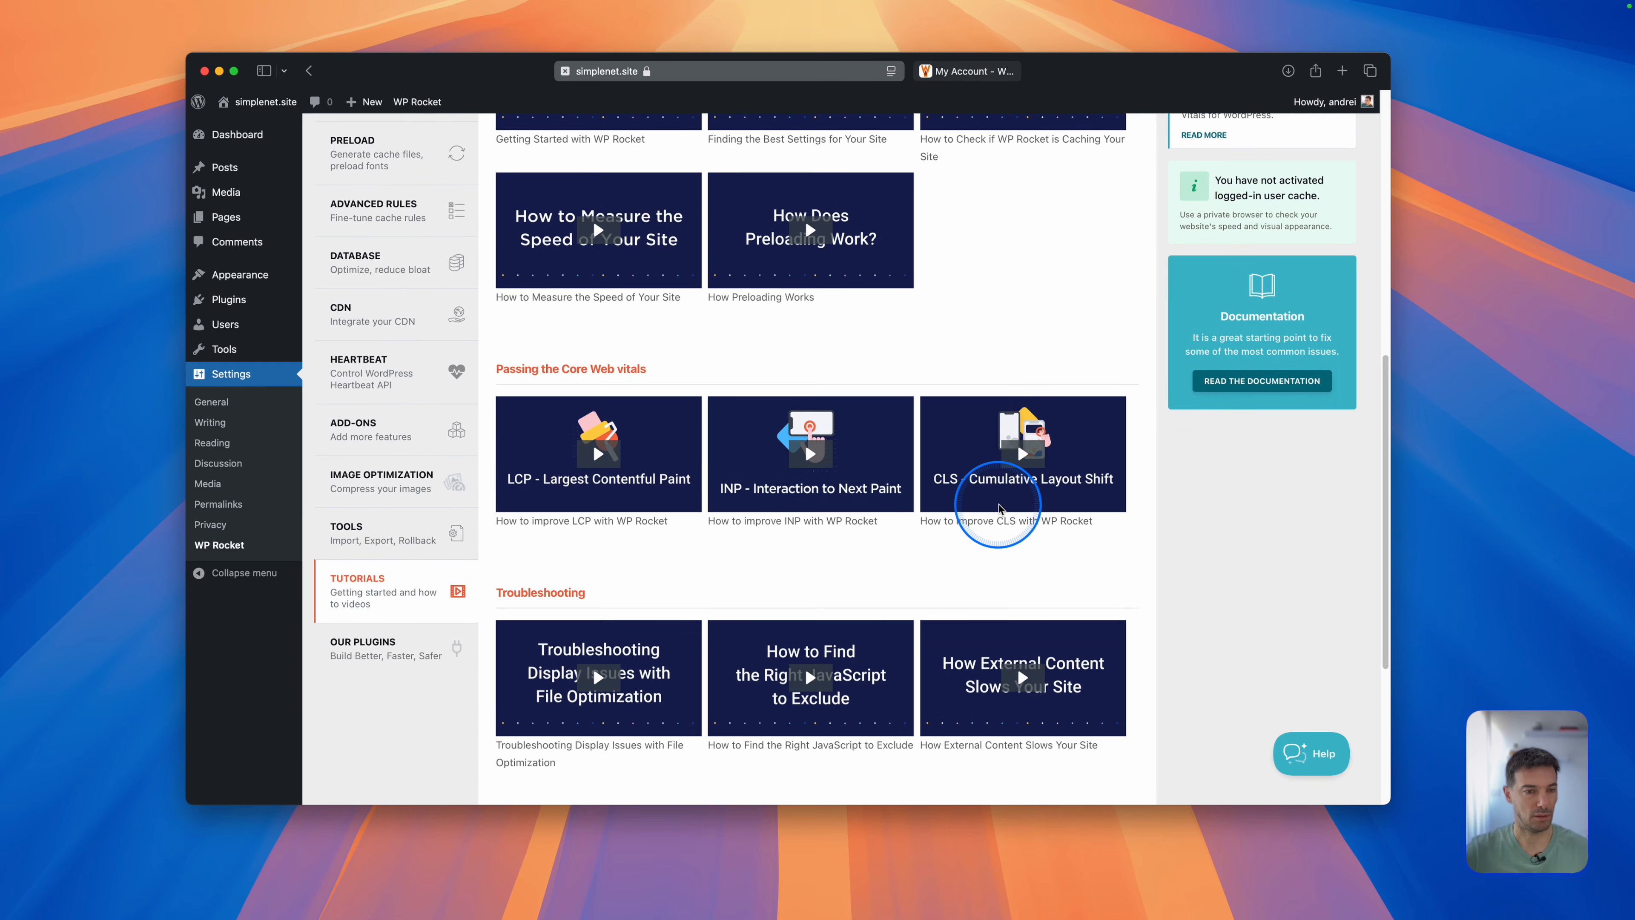
pyautogui.click(347, 651)
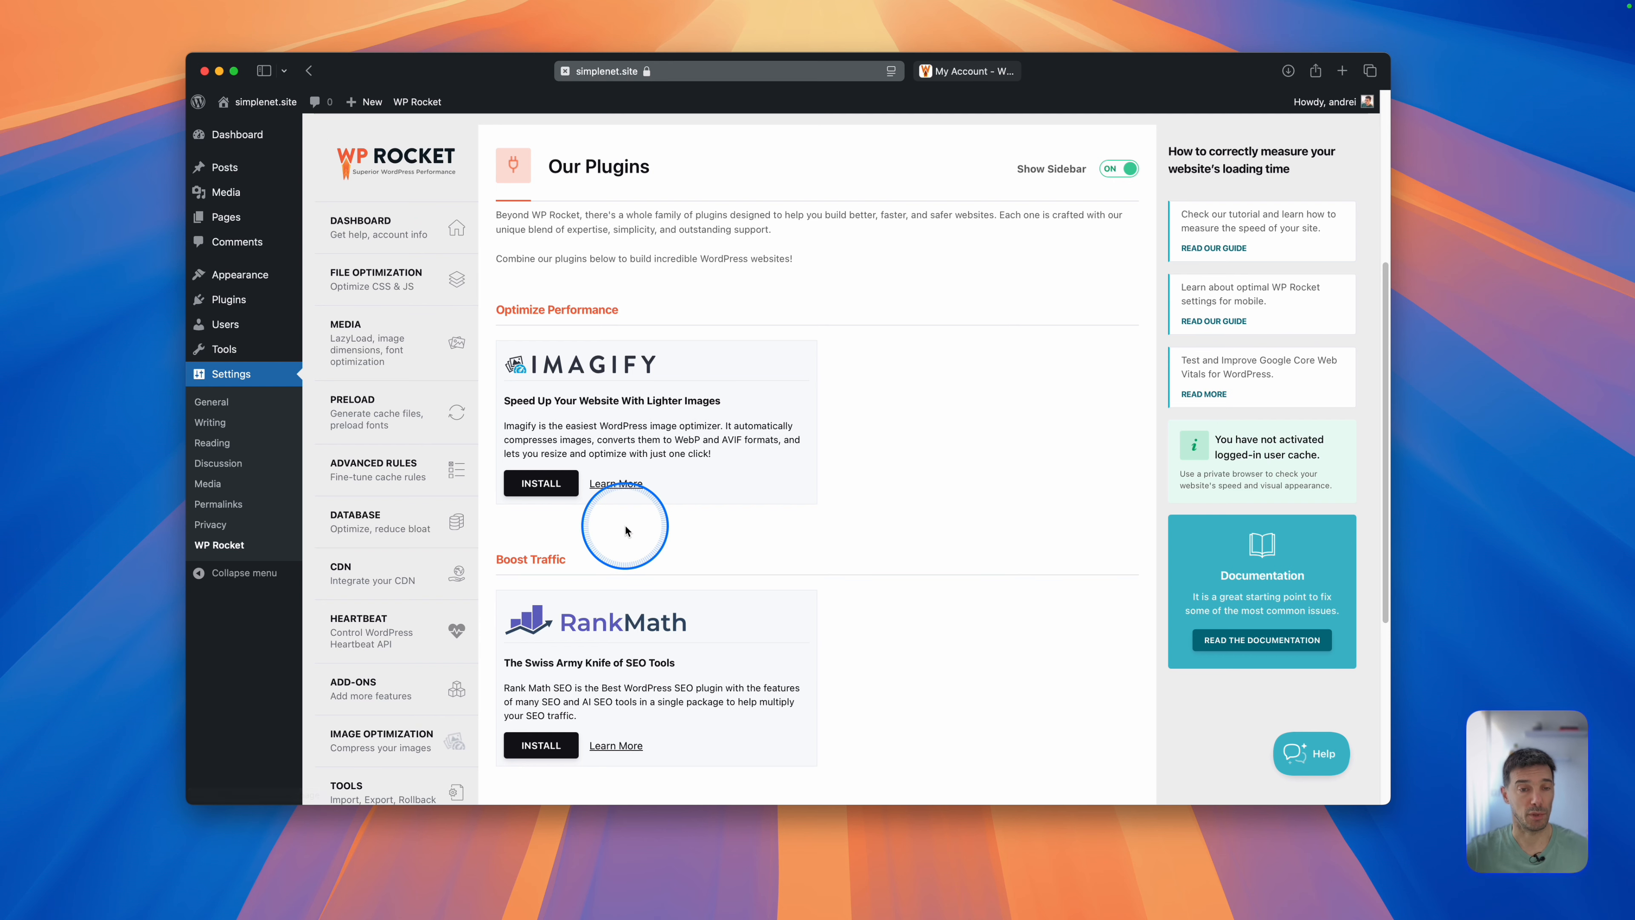
pyautogui.scroll(-2, 624, 587)
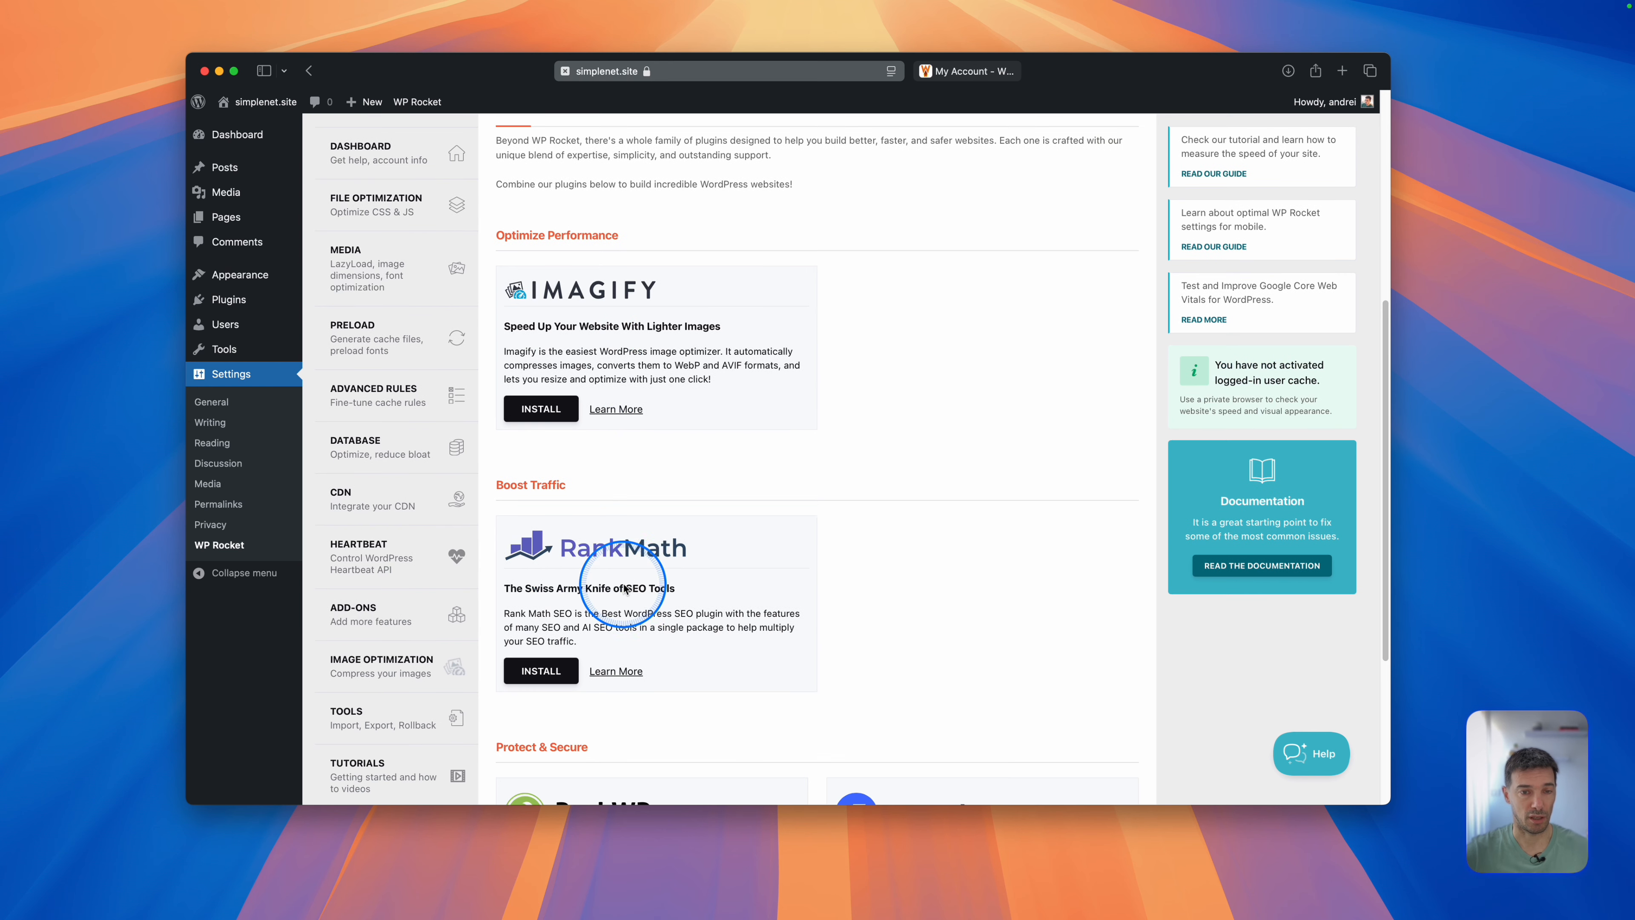
pyautogui.scroll(-7, 827, 616)
pyautogui.scroll(6, 748, 591)
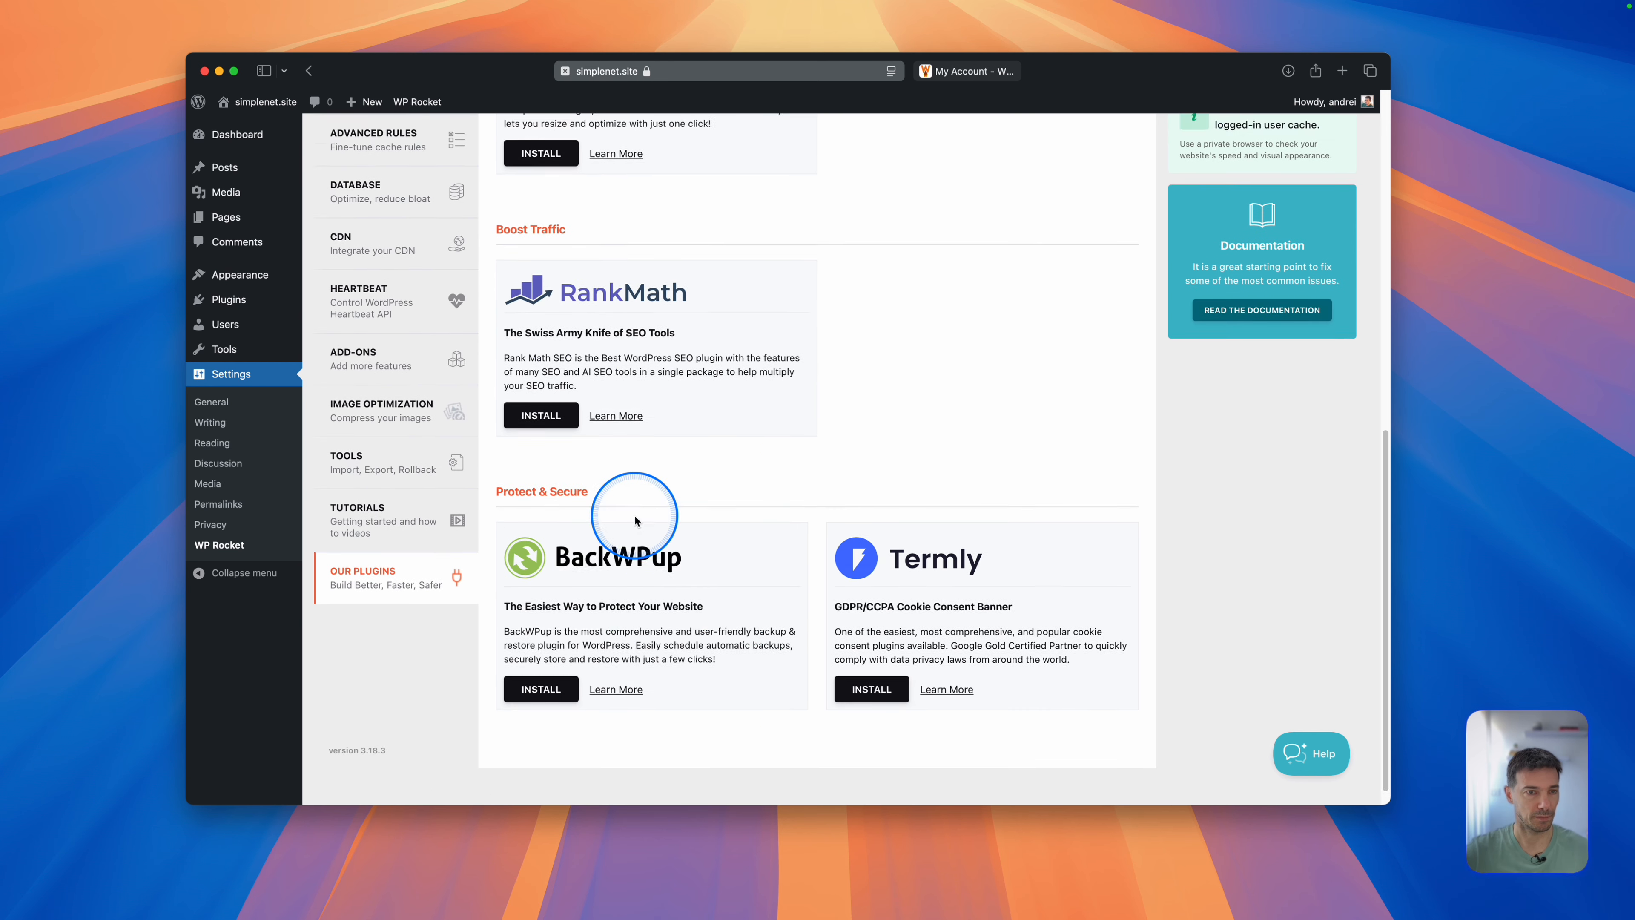
pyautogui.scroll(5, 633, 516)
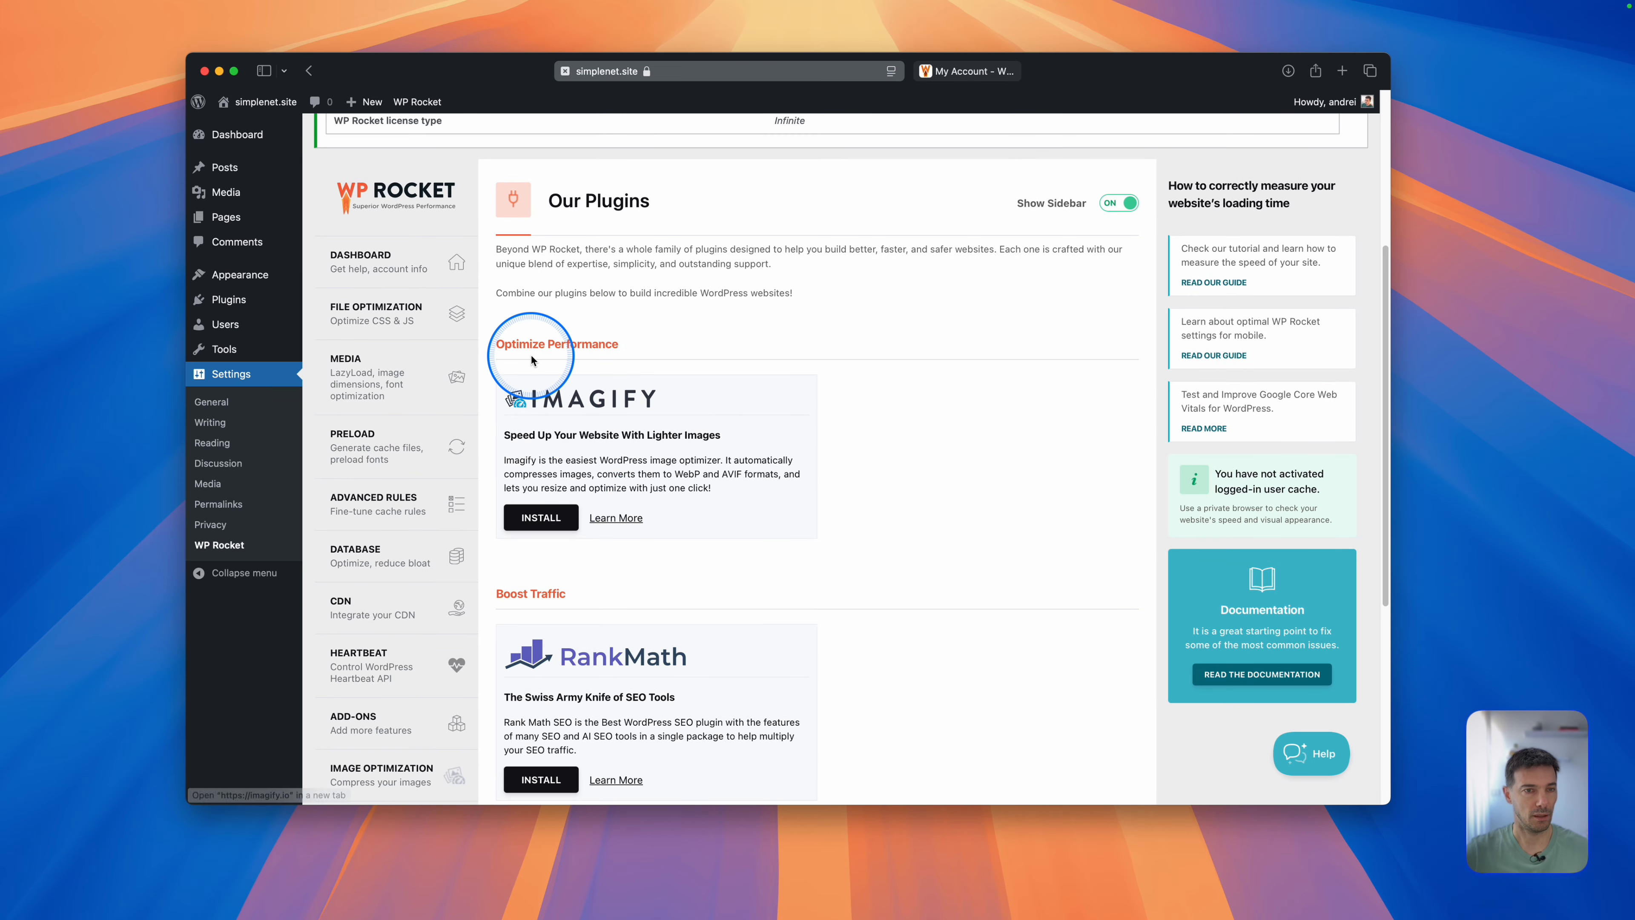
# Recheck the CSS and JavaScript options in the File Optimization settings.
pyautogui.click(375, 323)
pyautogui.scroll(-4, 535, 361)
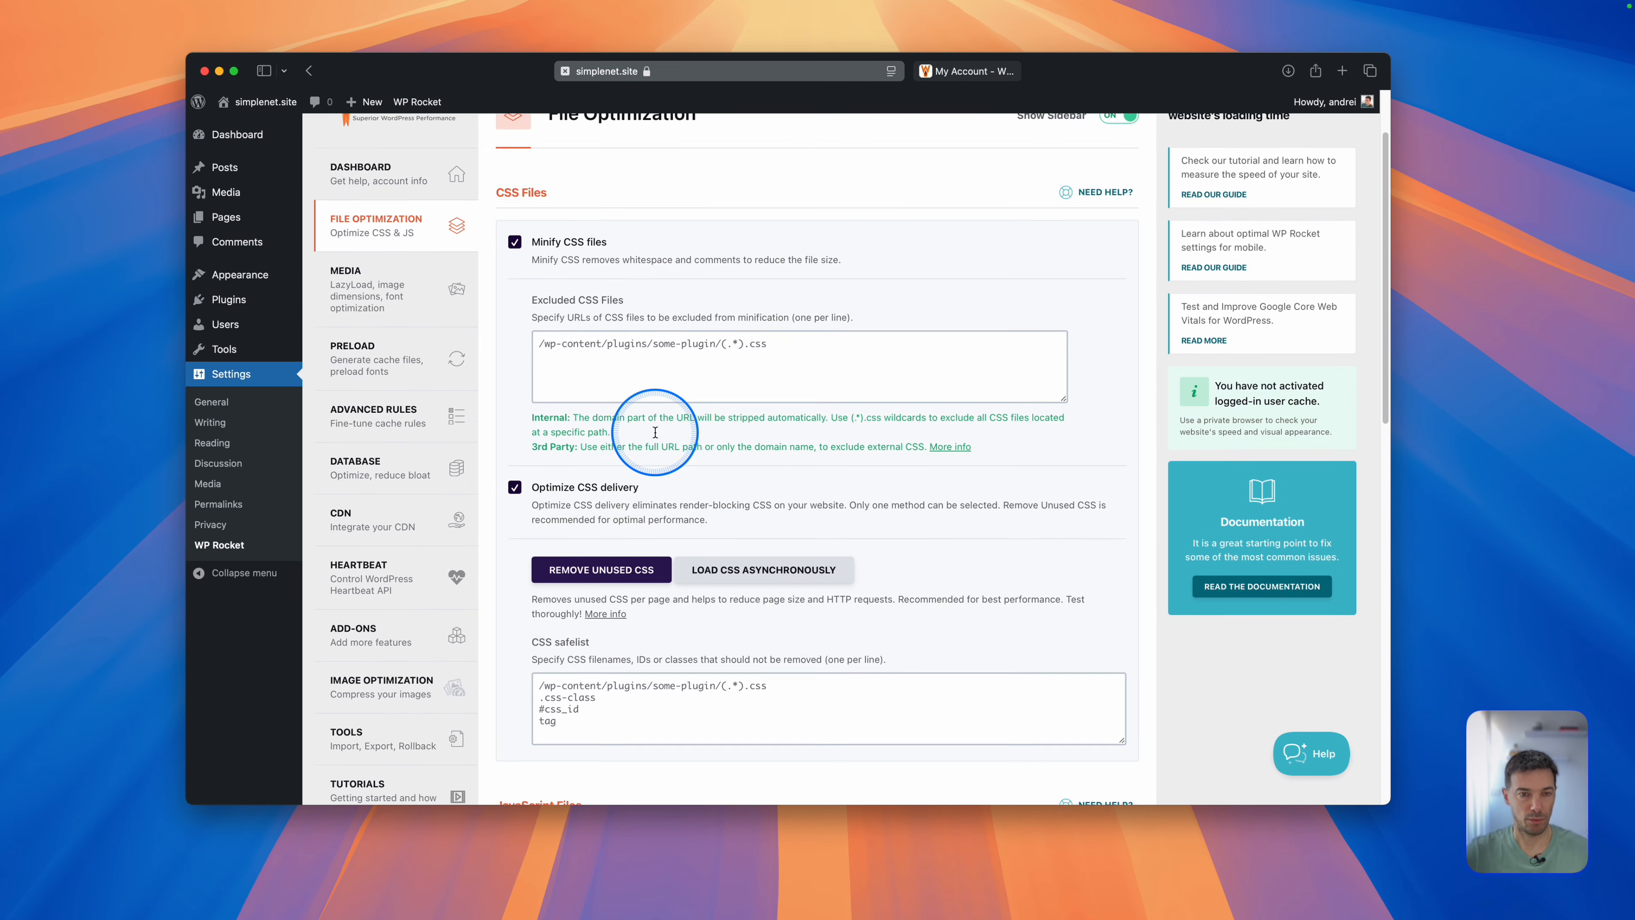
pyautogui.scroll(-10, 697, 620)
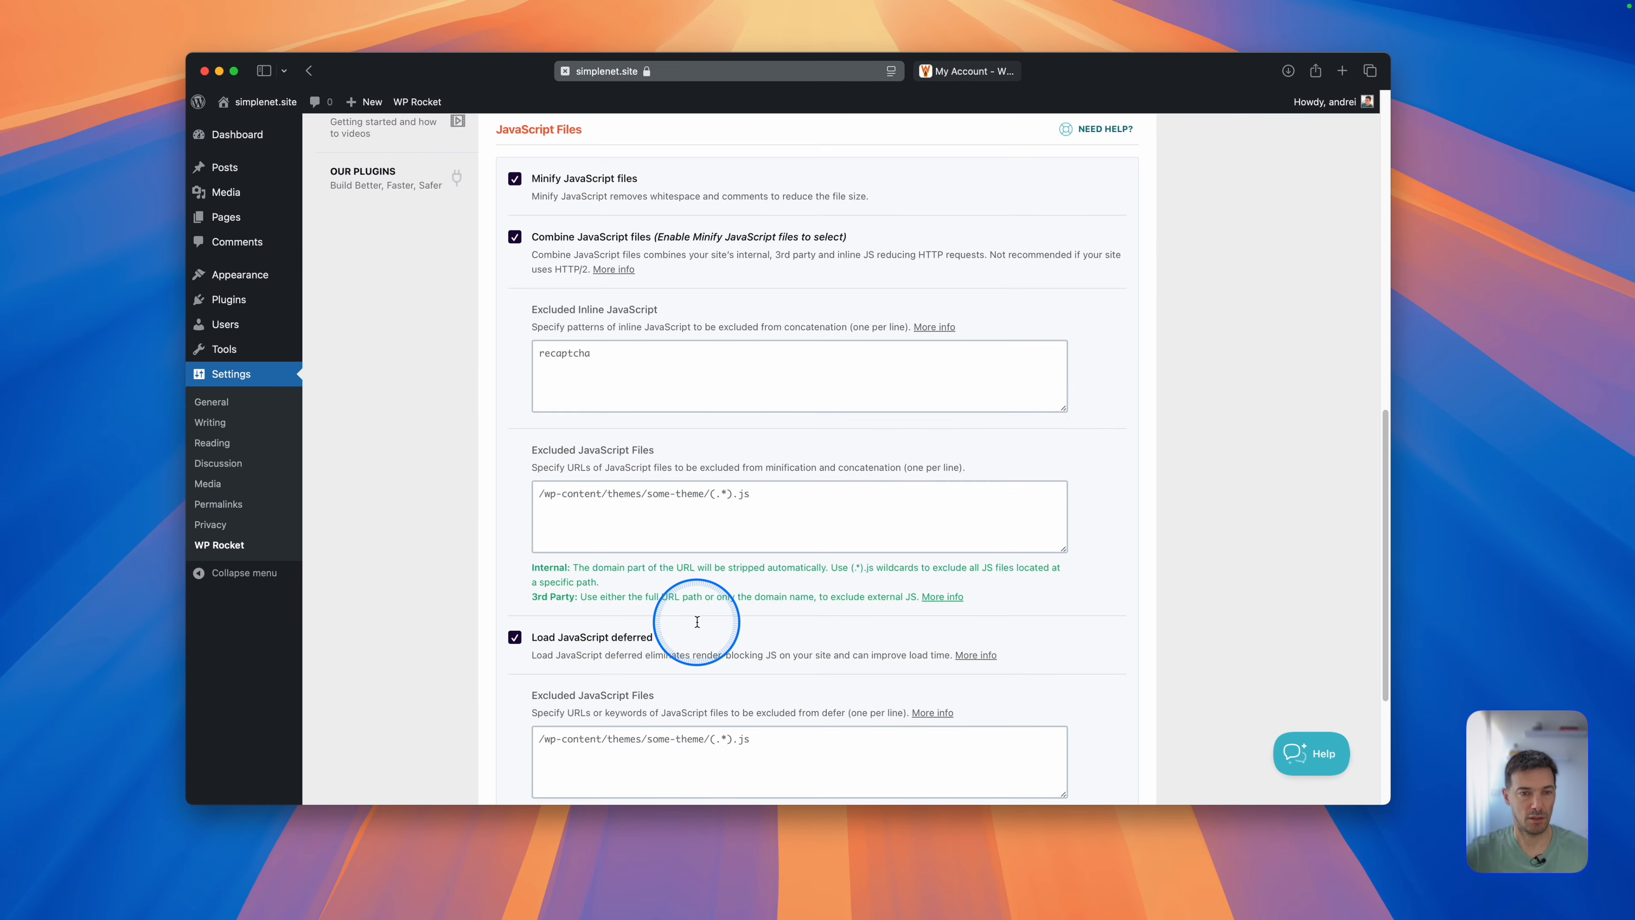
pyautogui.scroll(15, 697, 620)
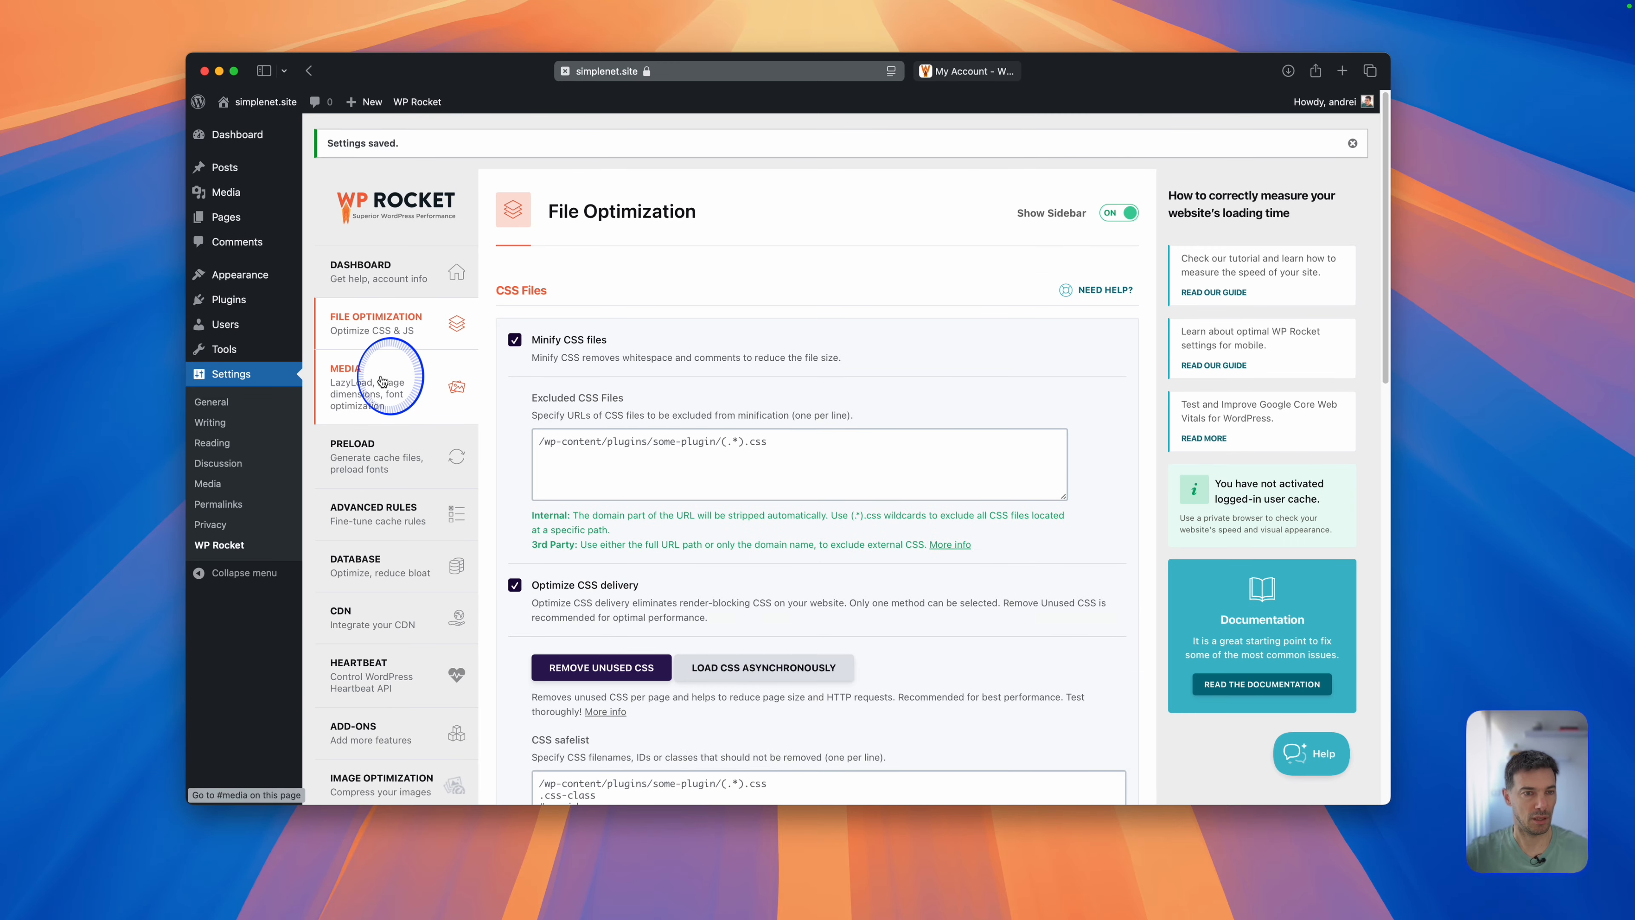
# In the Media settings, enable LazyLoad for images, CSS background images, and iframes and videos.
pyautogui.click(392, 367)
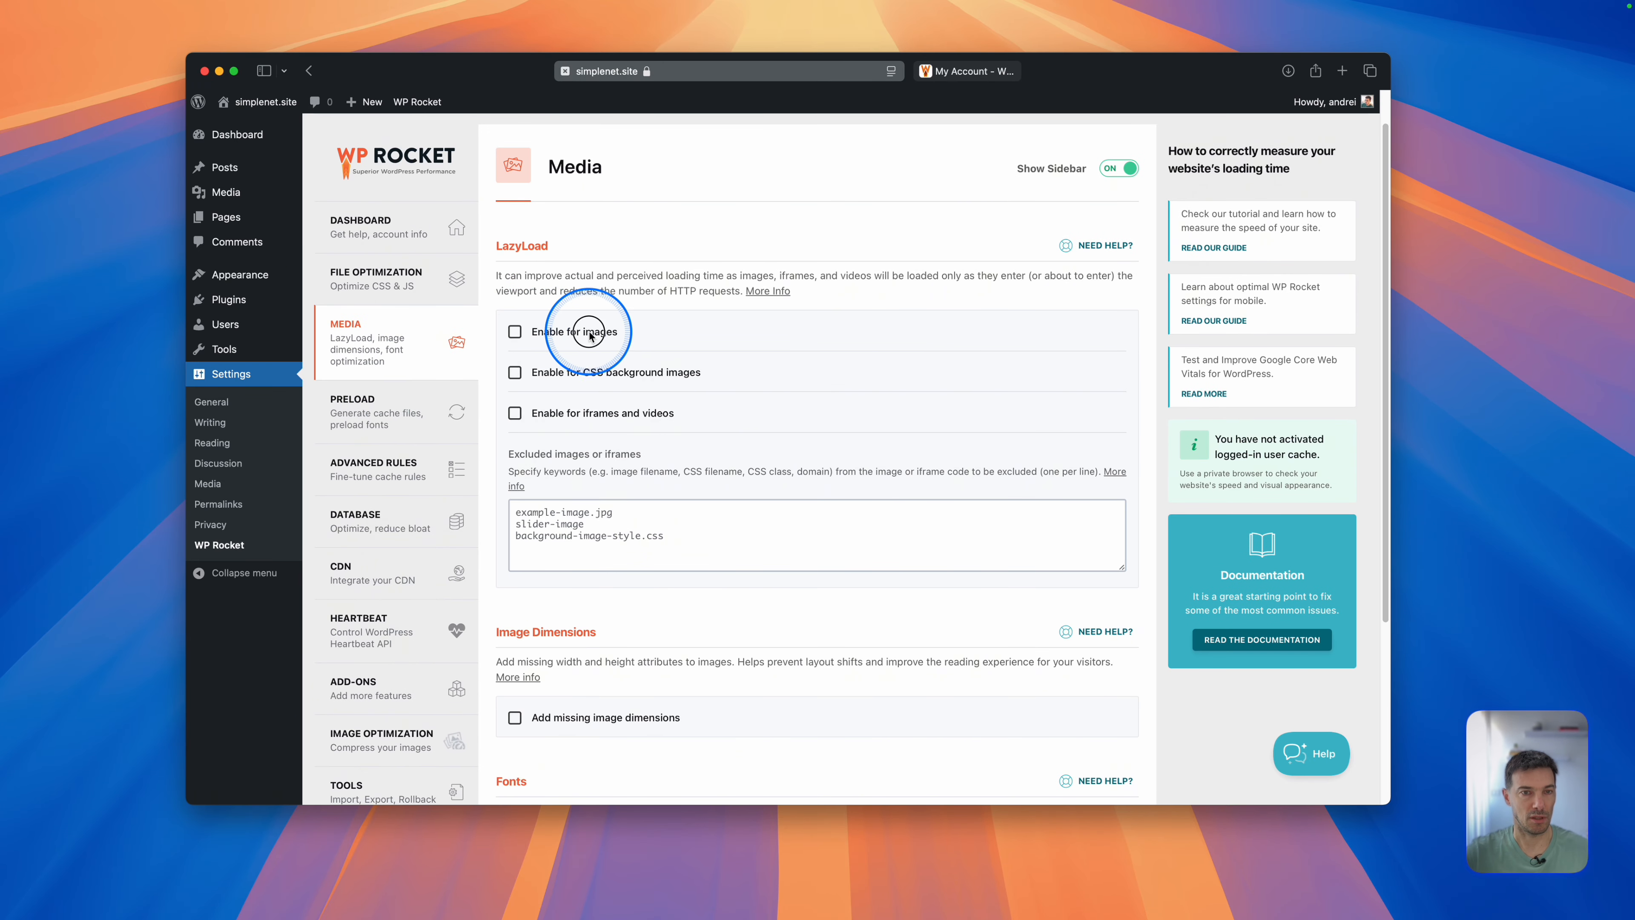
pyautogui.click(599, 414)
pyautogui.scroll(-5, 685, 560)
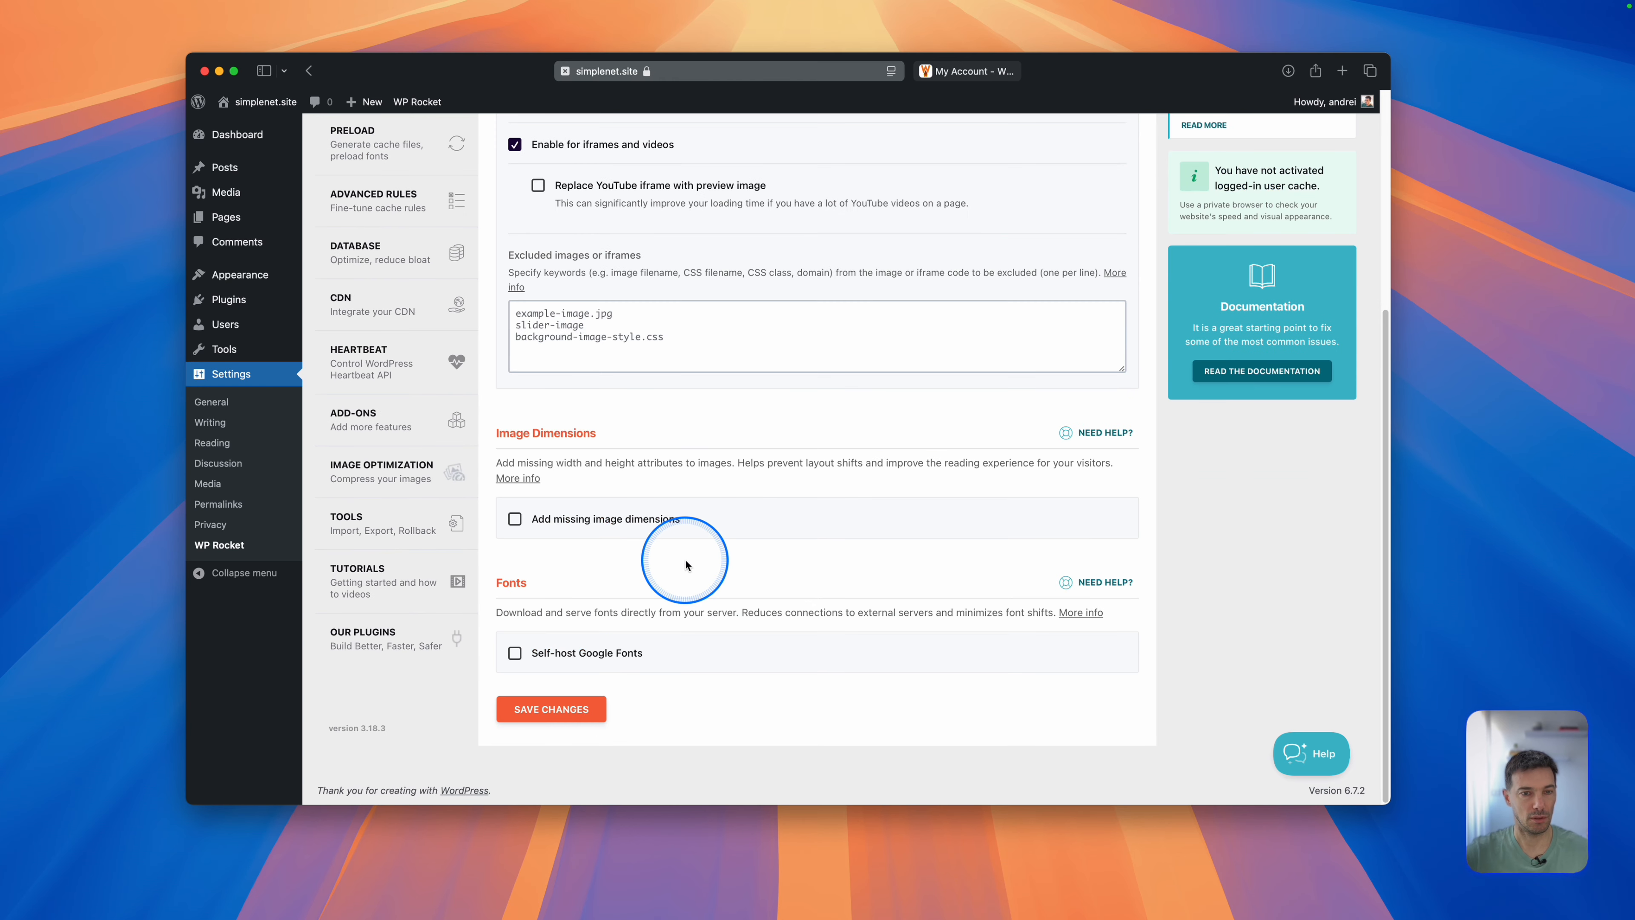
# Enable Add missing image dimensions and Self-host Google Fonts, and save the Media settings.
pyautogui.click(633, 519)
pyautogui.click(591, 658)
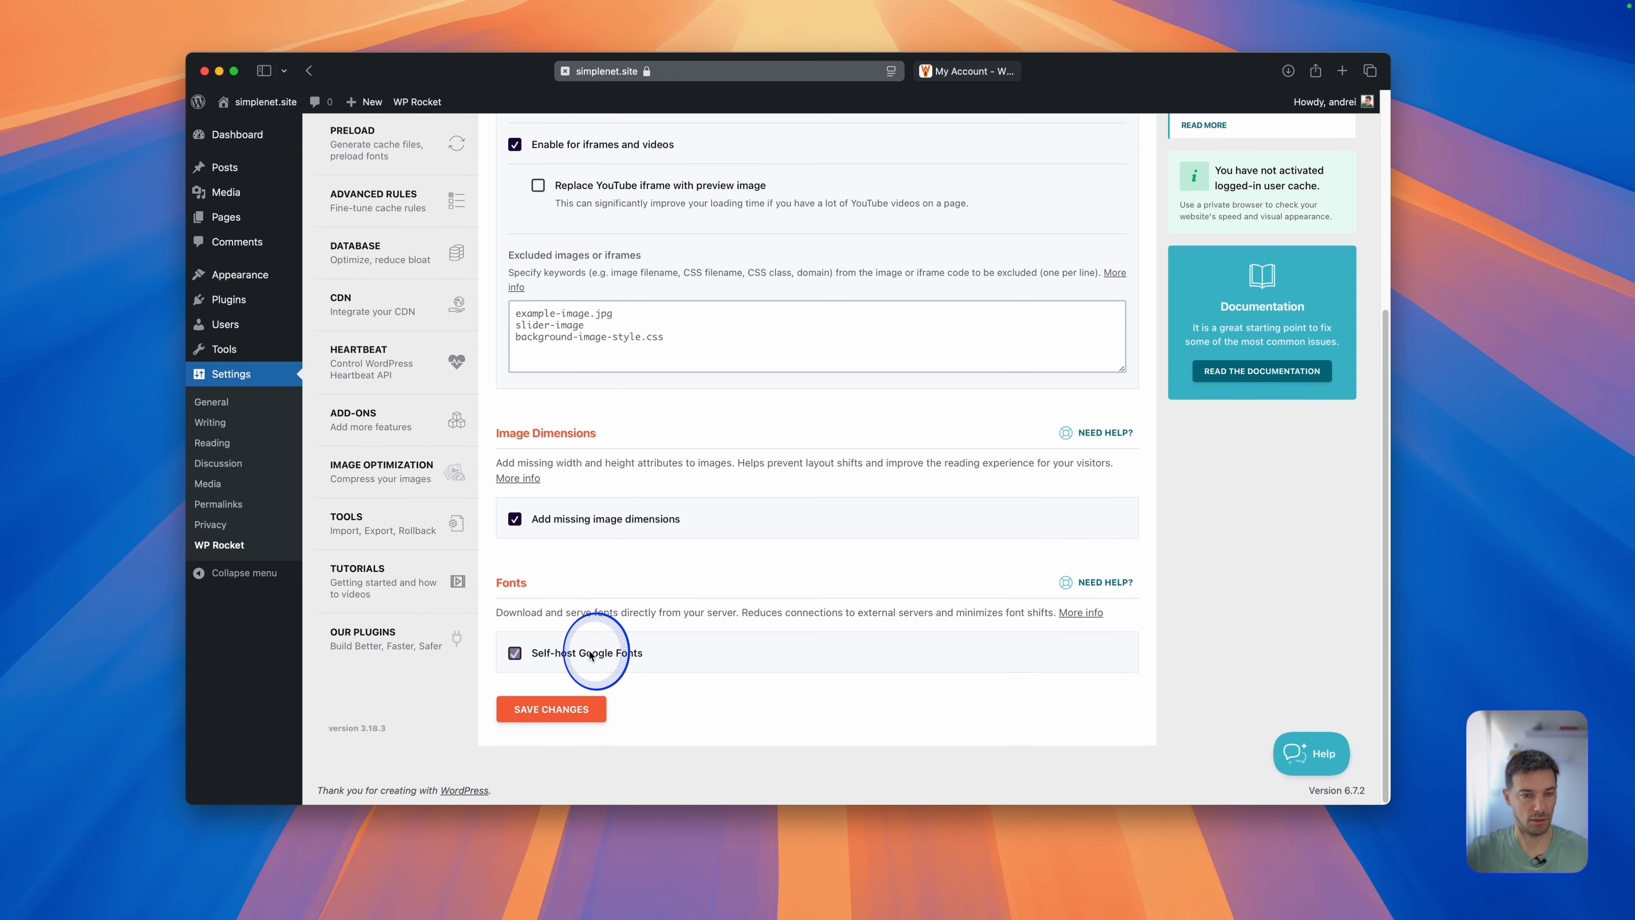
pyautogui.click(582, 710)
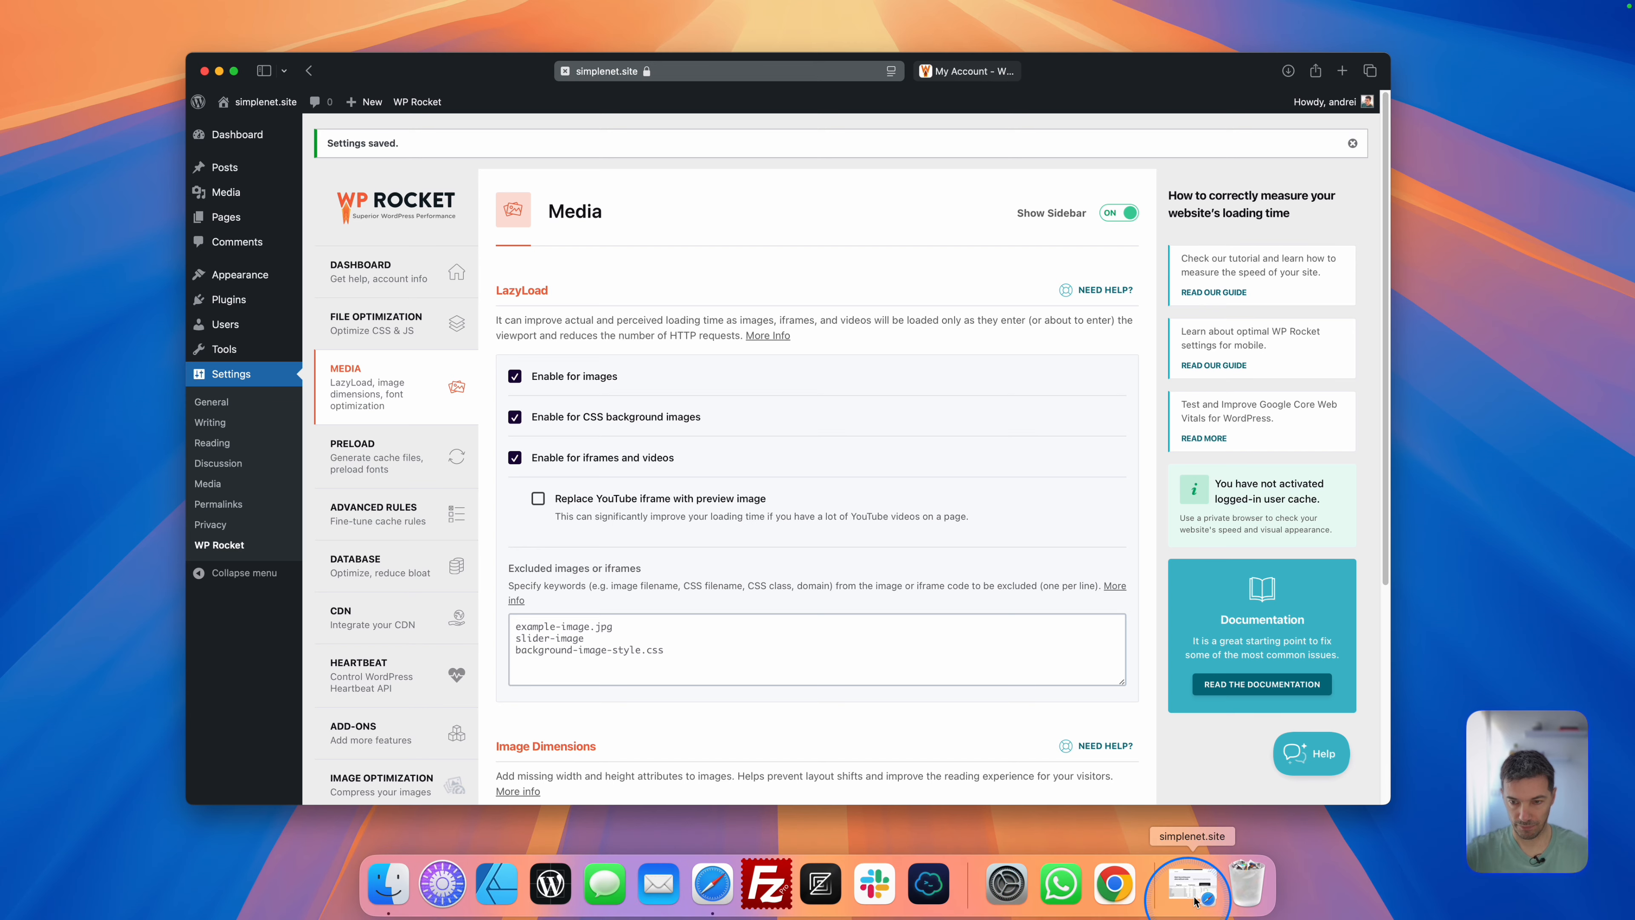
# Switch to the private Safari window with the simplenet.site homepage and reload it twice to check its network load time.
pyautogui.click(1210, 899)
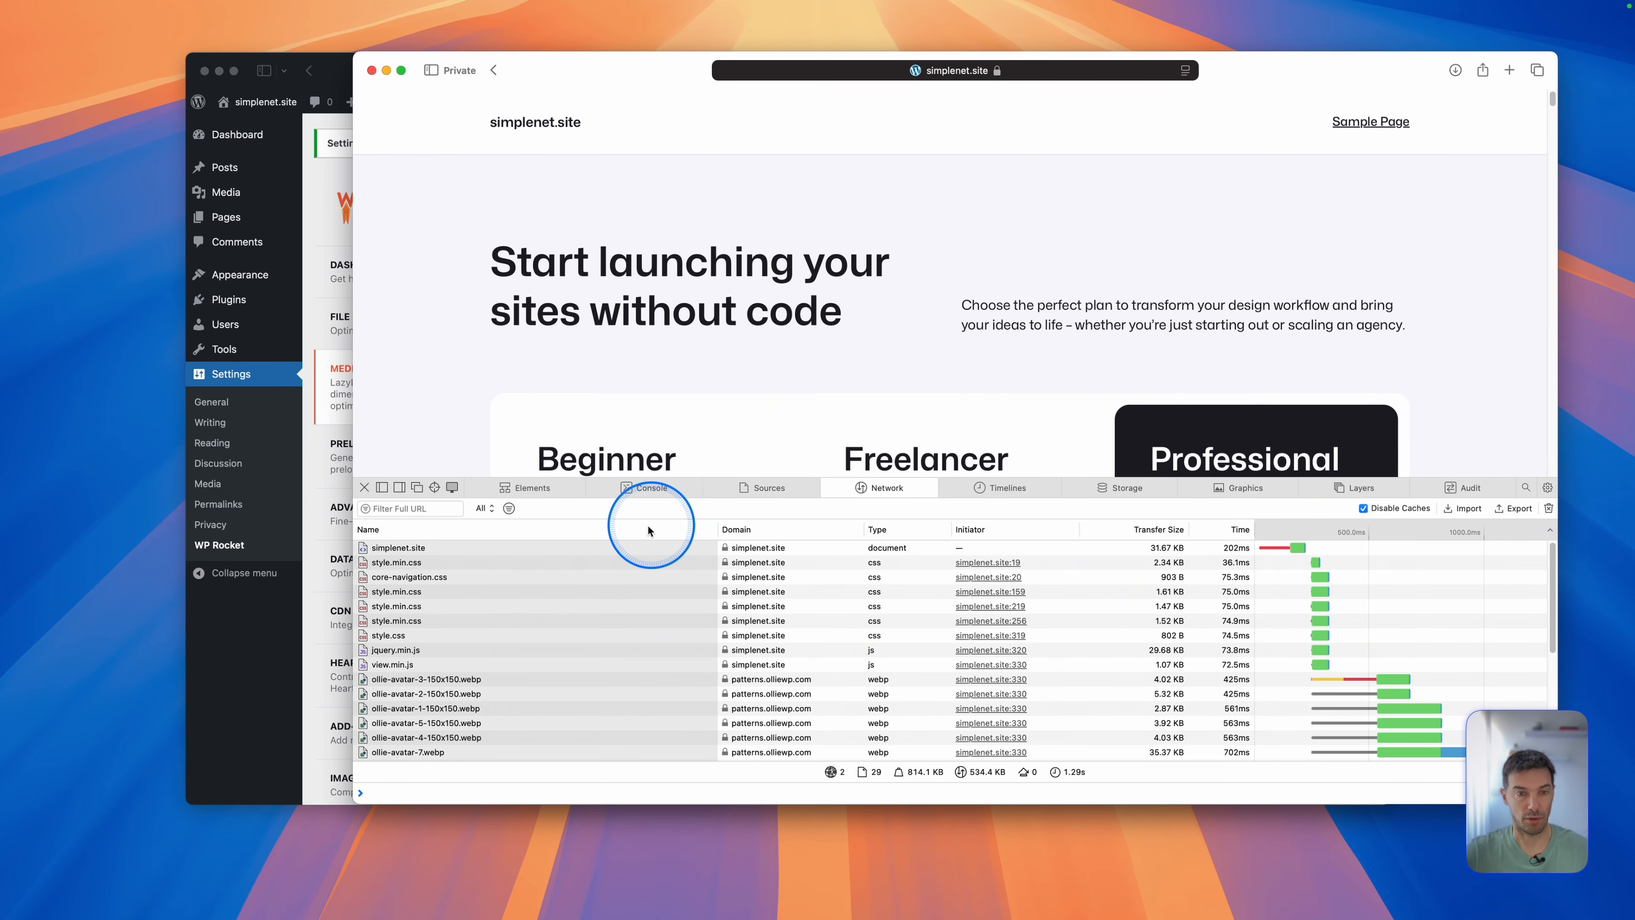
pyautogui.press('cmd+r')
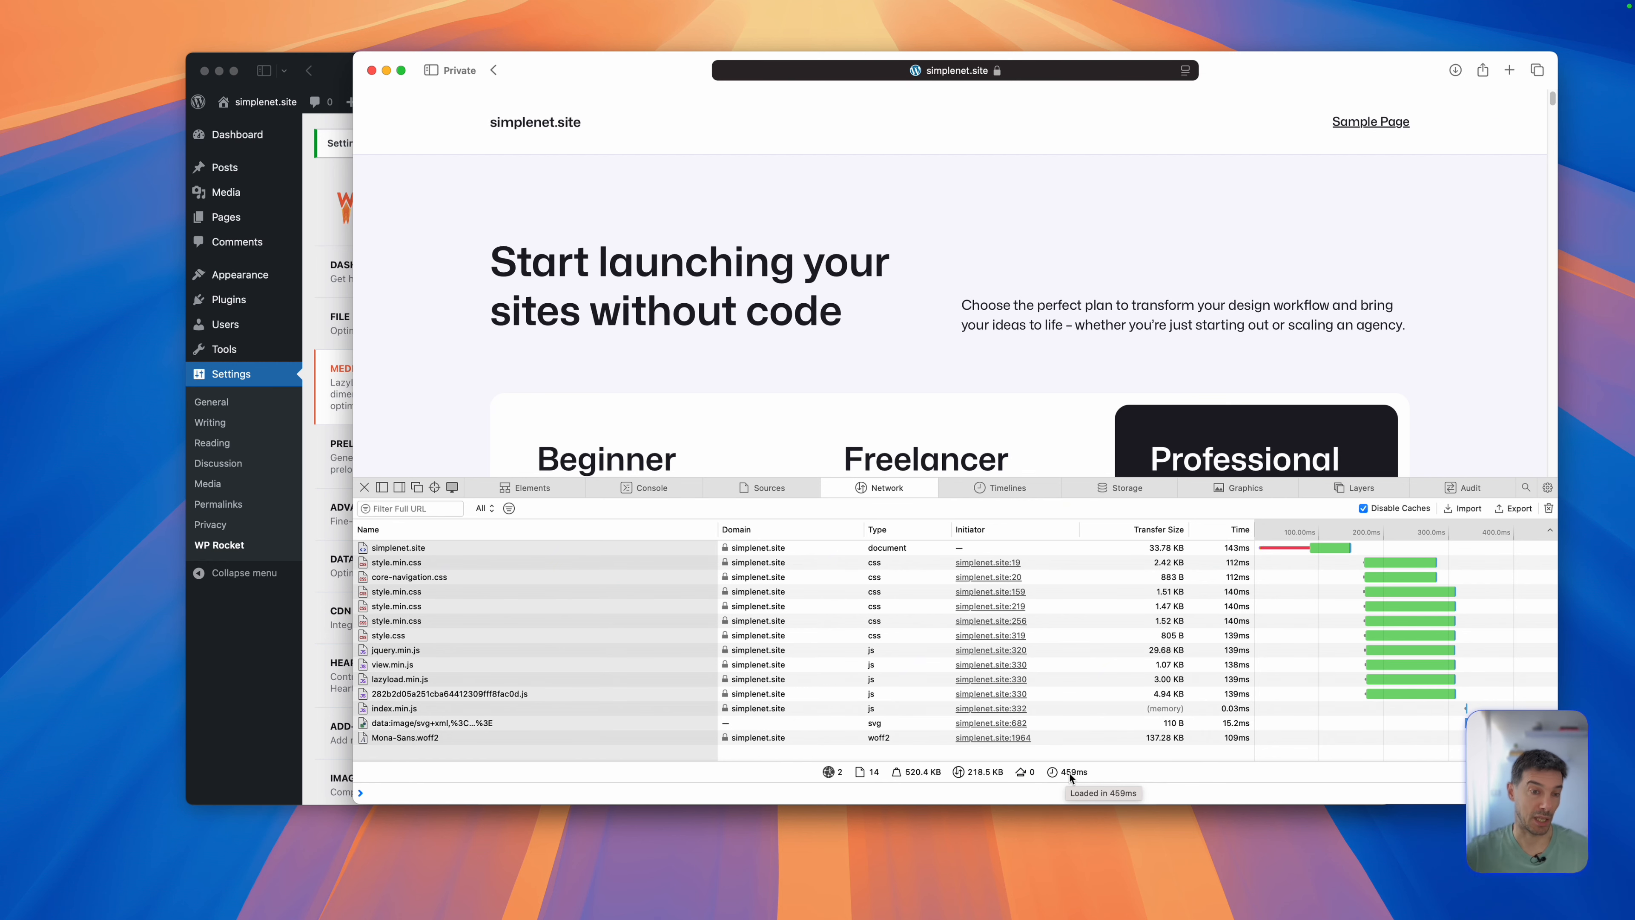
pyautogui.press('super+r')
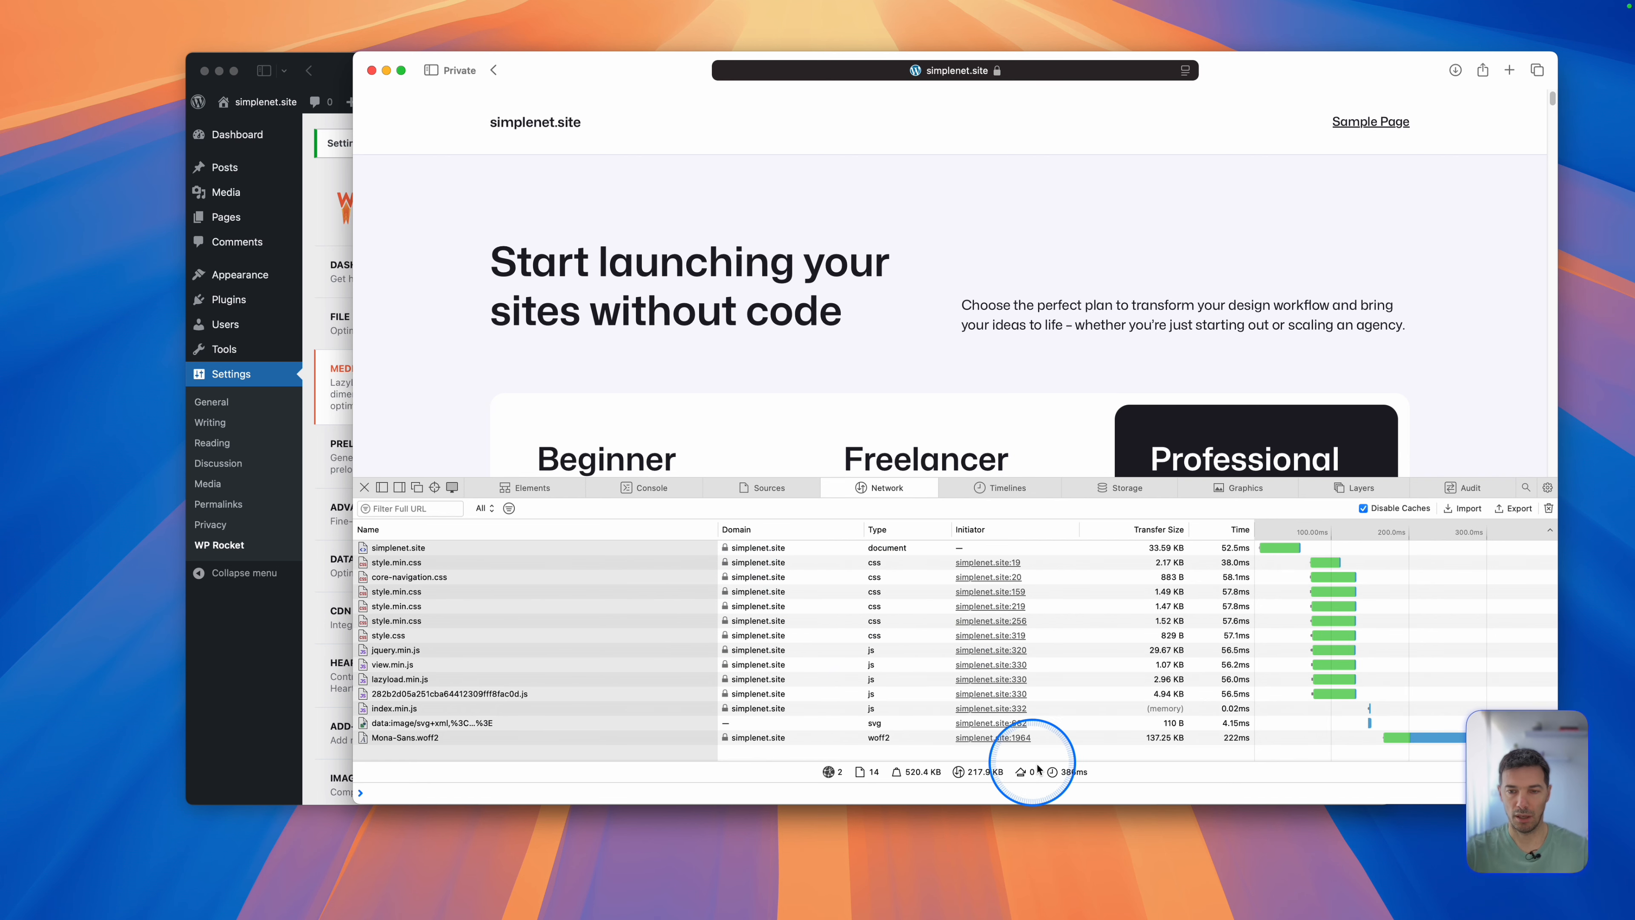
# Scan down the simplenet.site homepage while watching the network requests to check that images load lazily.
pyautogui.moveTo(1065, 777)
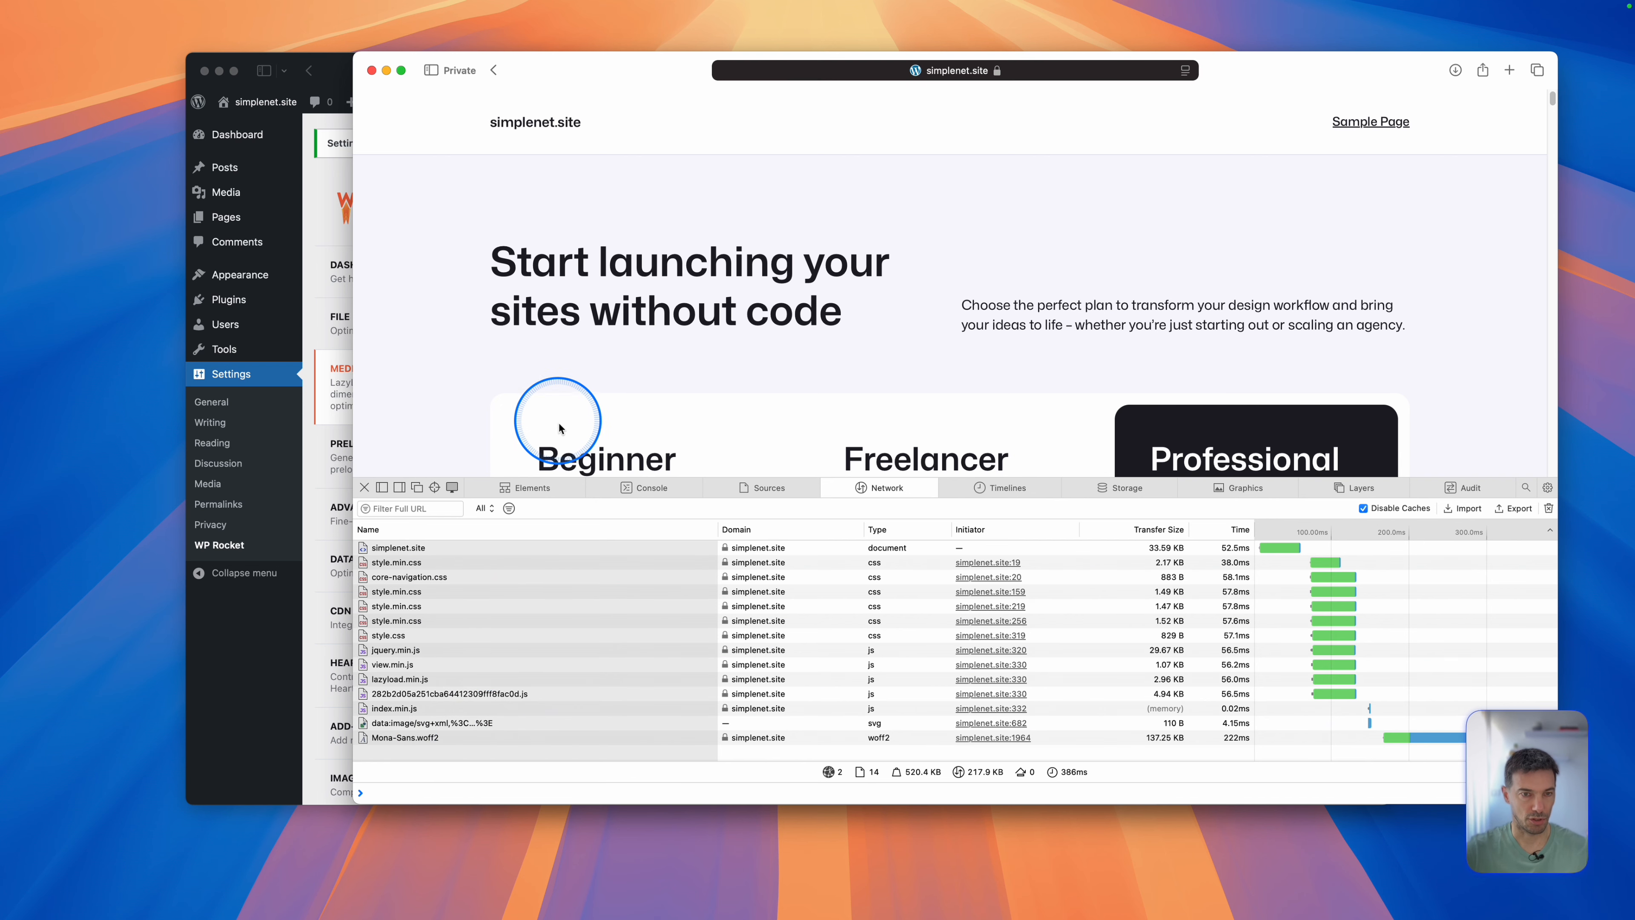
pyautogui.scroll(-10, 557, 420)
pyautogui.scroll(-5, 557, 420)
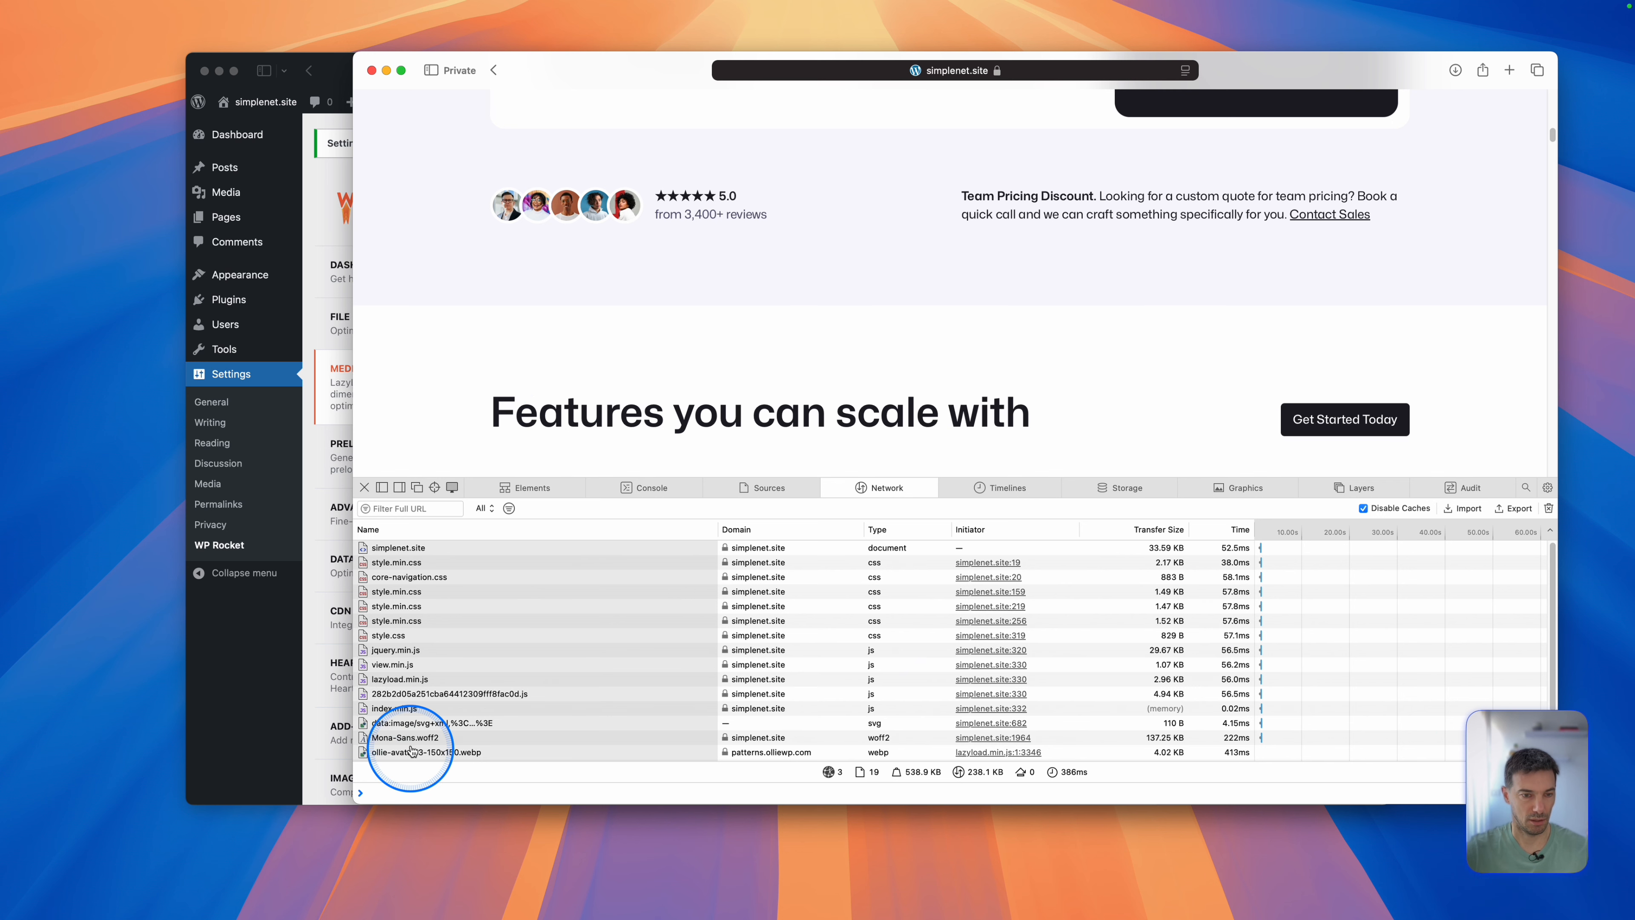
pyautogui.scroll(-3, 450, 727)
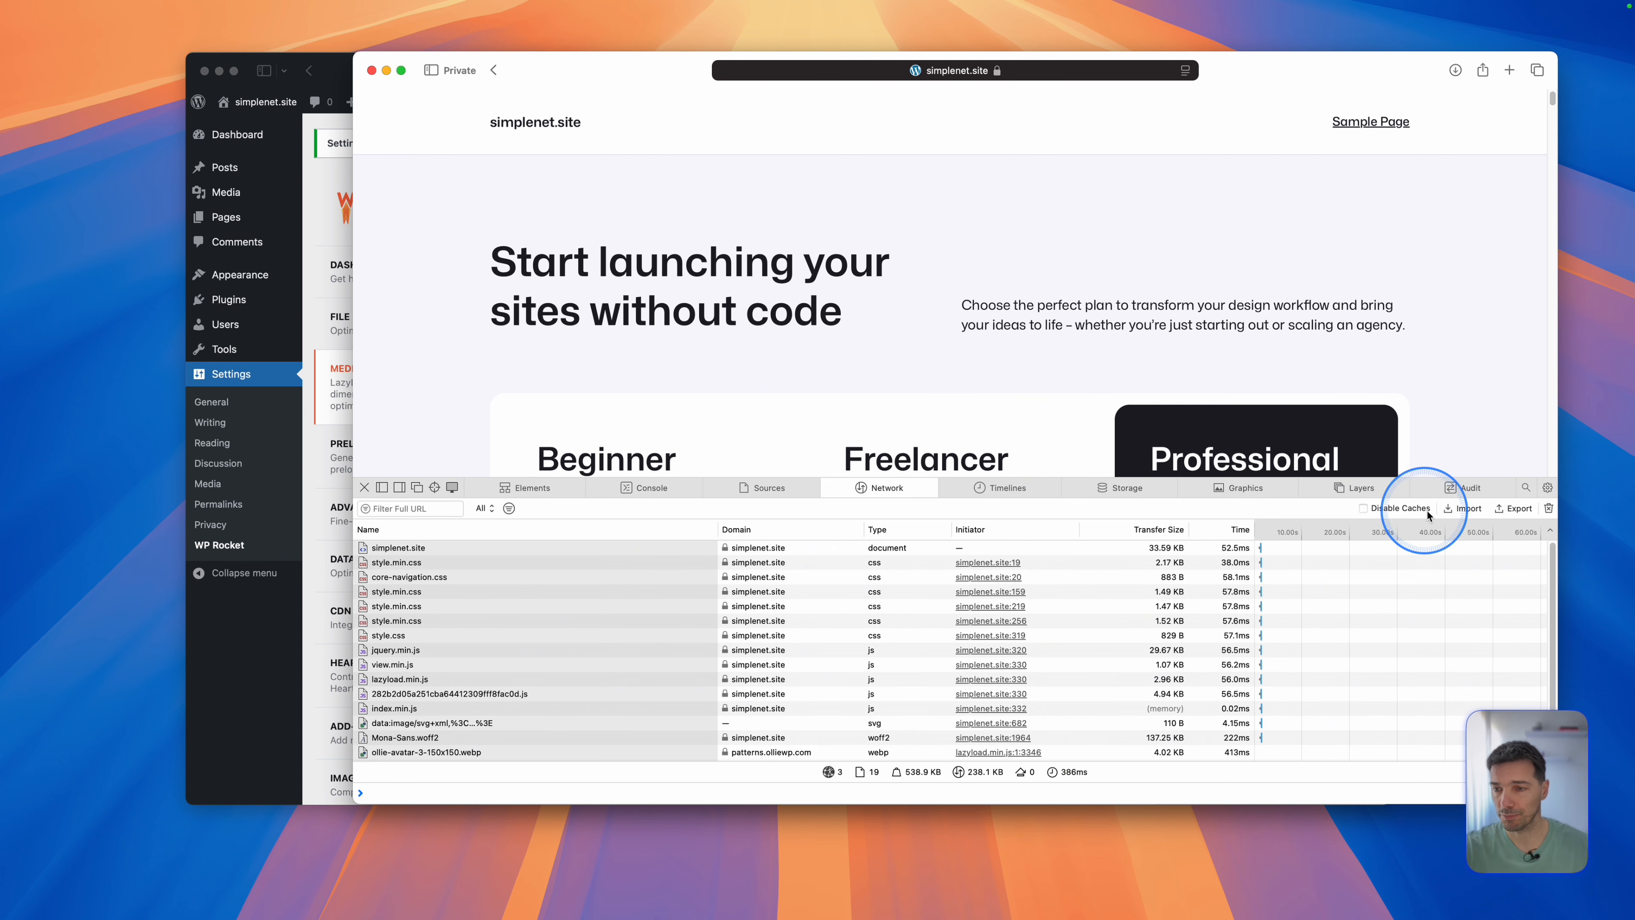
# With Disable Caches turned off, clear the network log and reload the homepage three times to check its cached load time.
pyautogui.click(1548, 508)
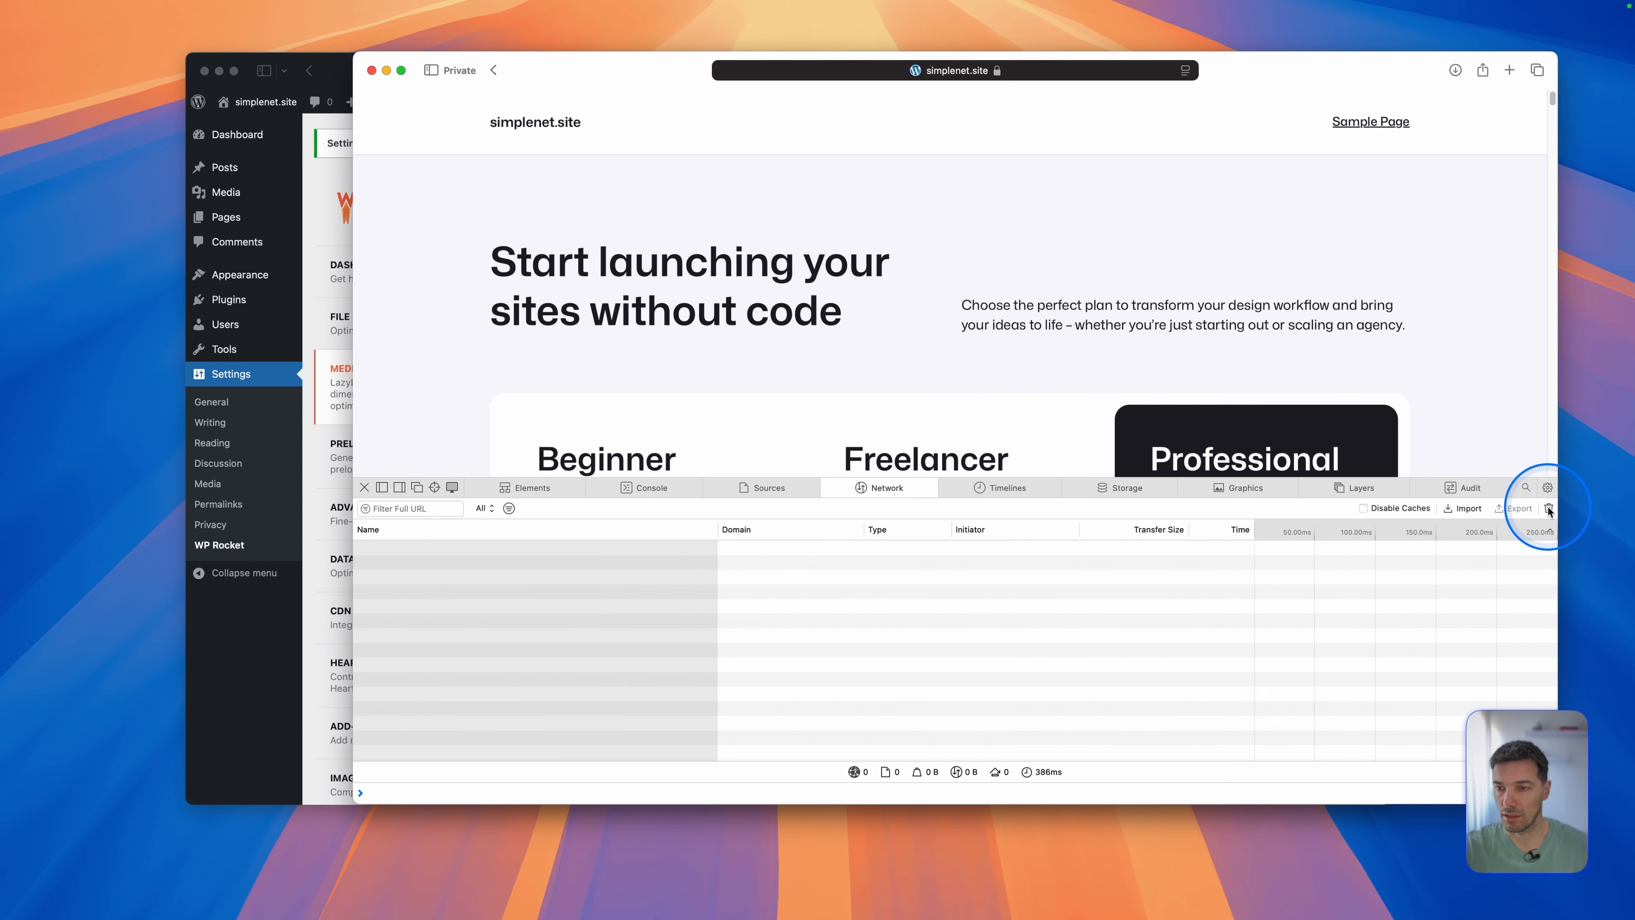
pyautogui.press('super+r')
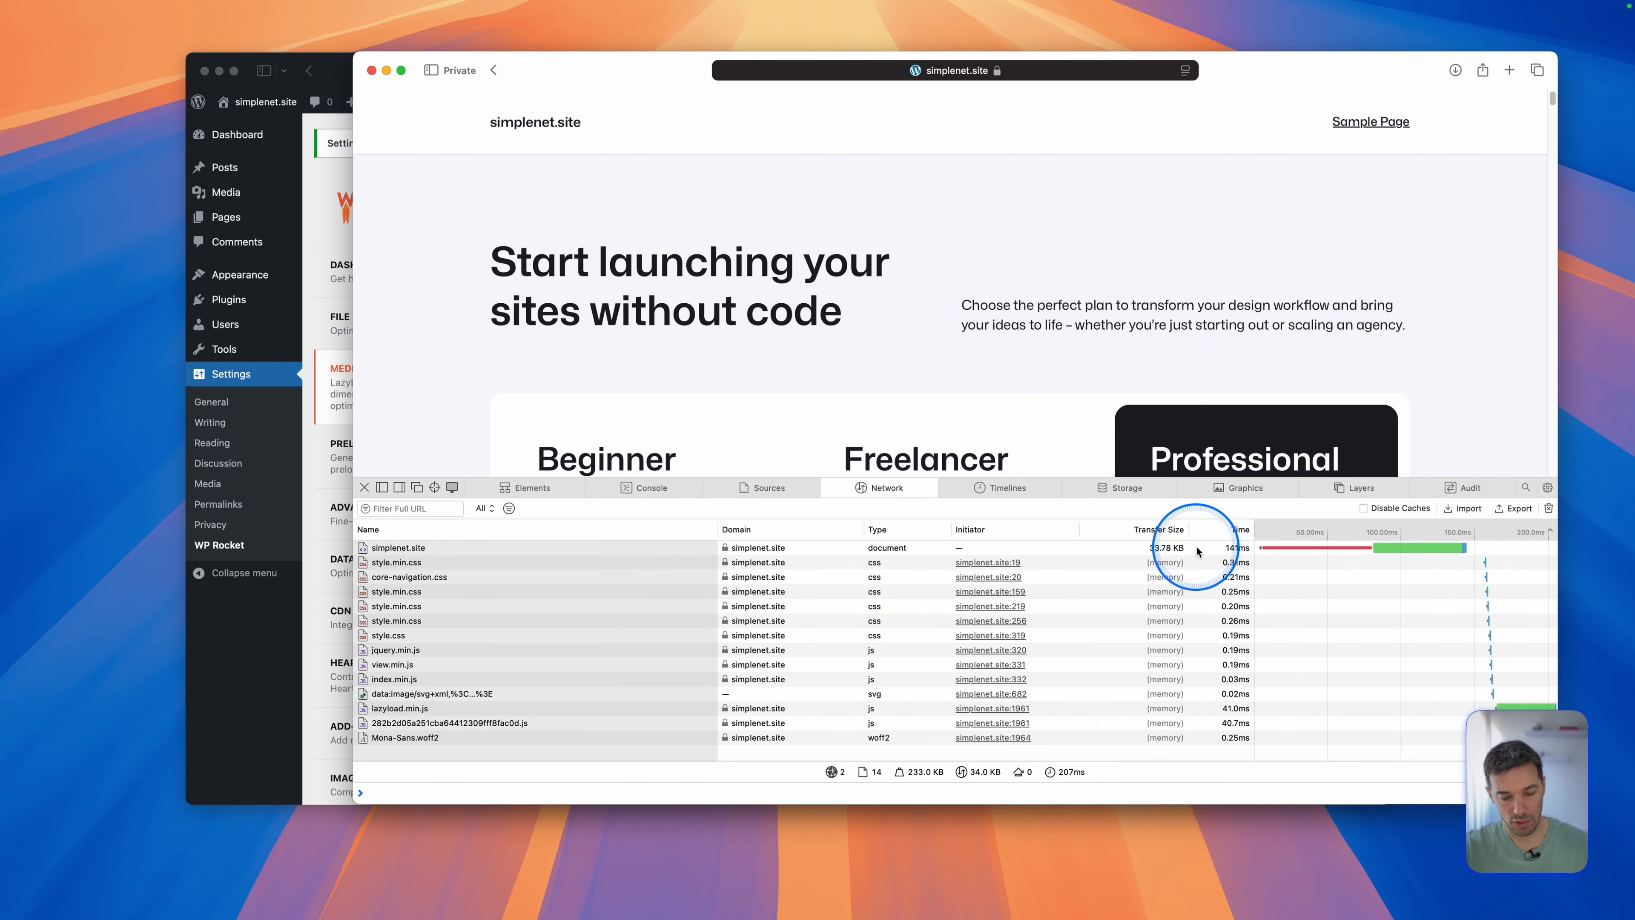
pyautogui.press('super+r')
pyautogui.click(452, 549)
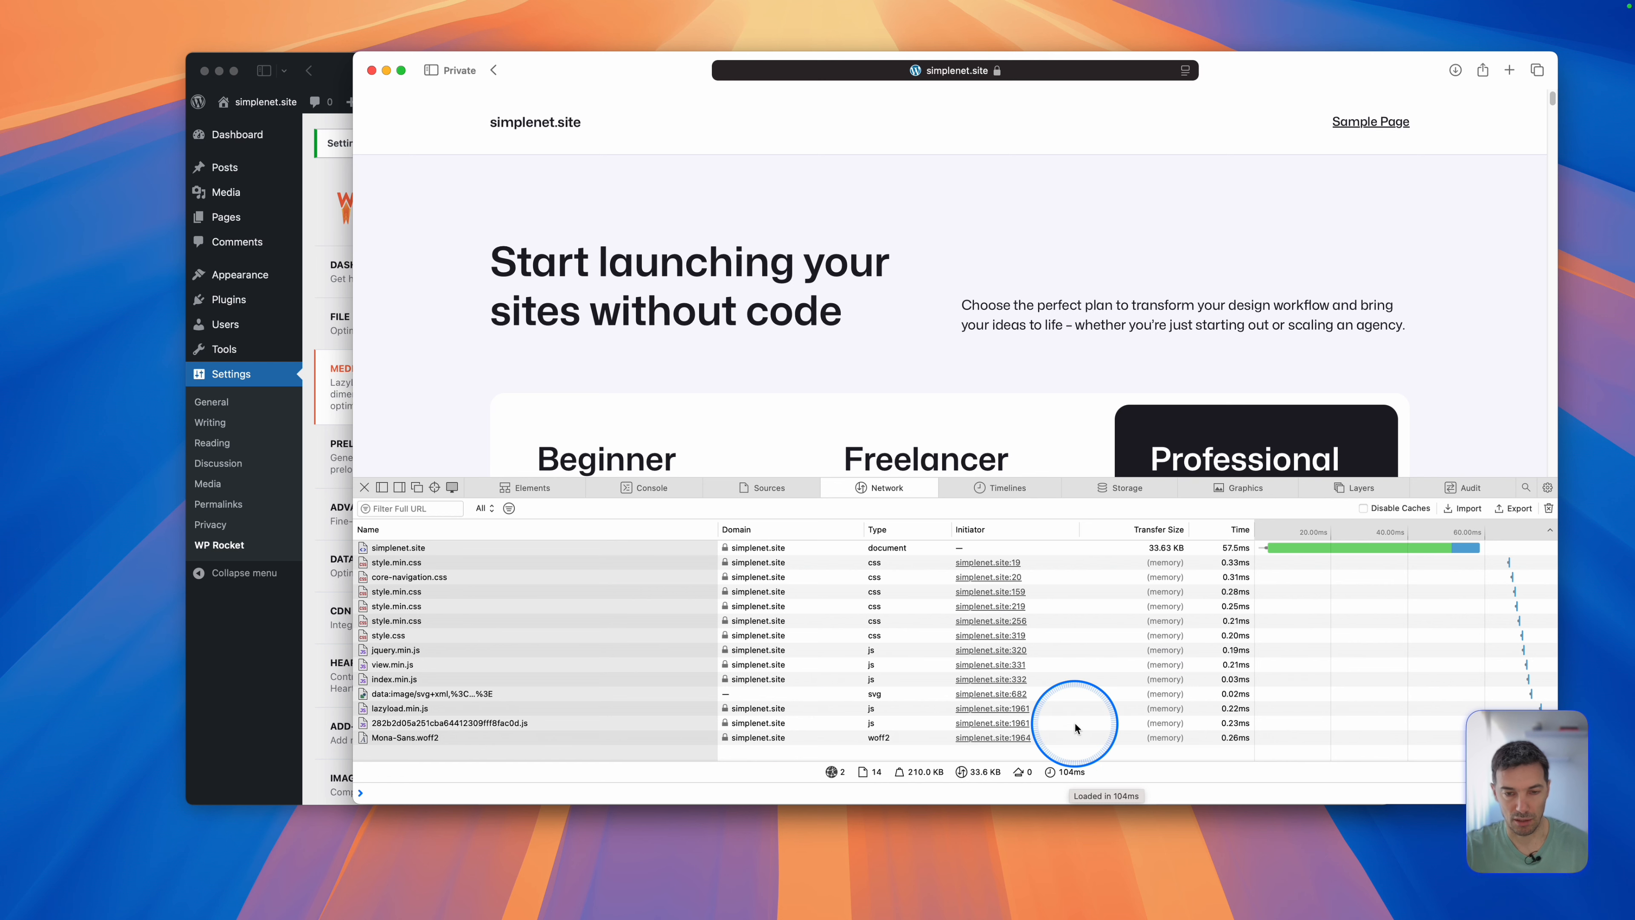
pyautogui.press('super+r')
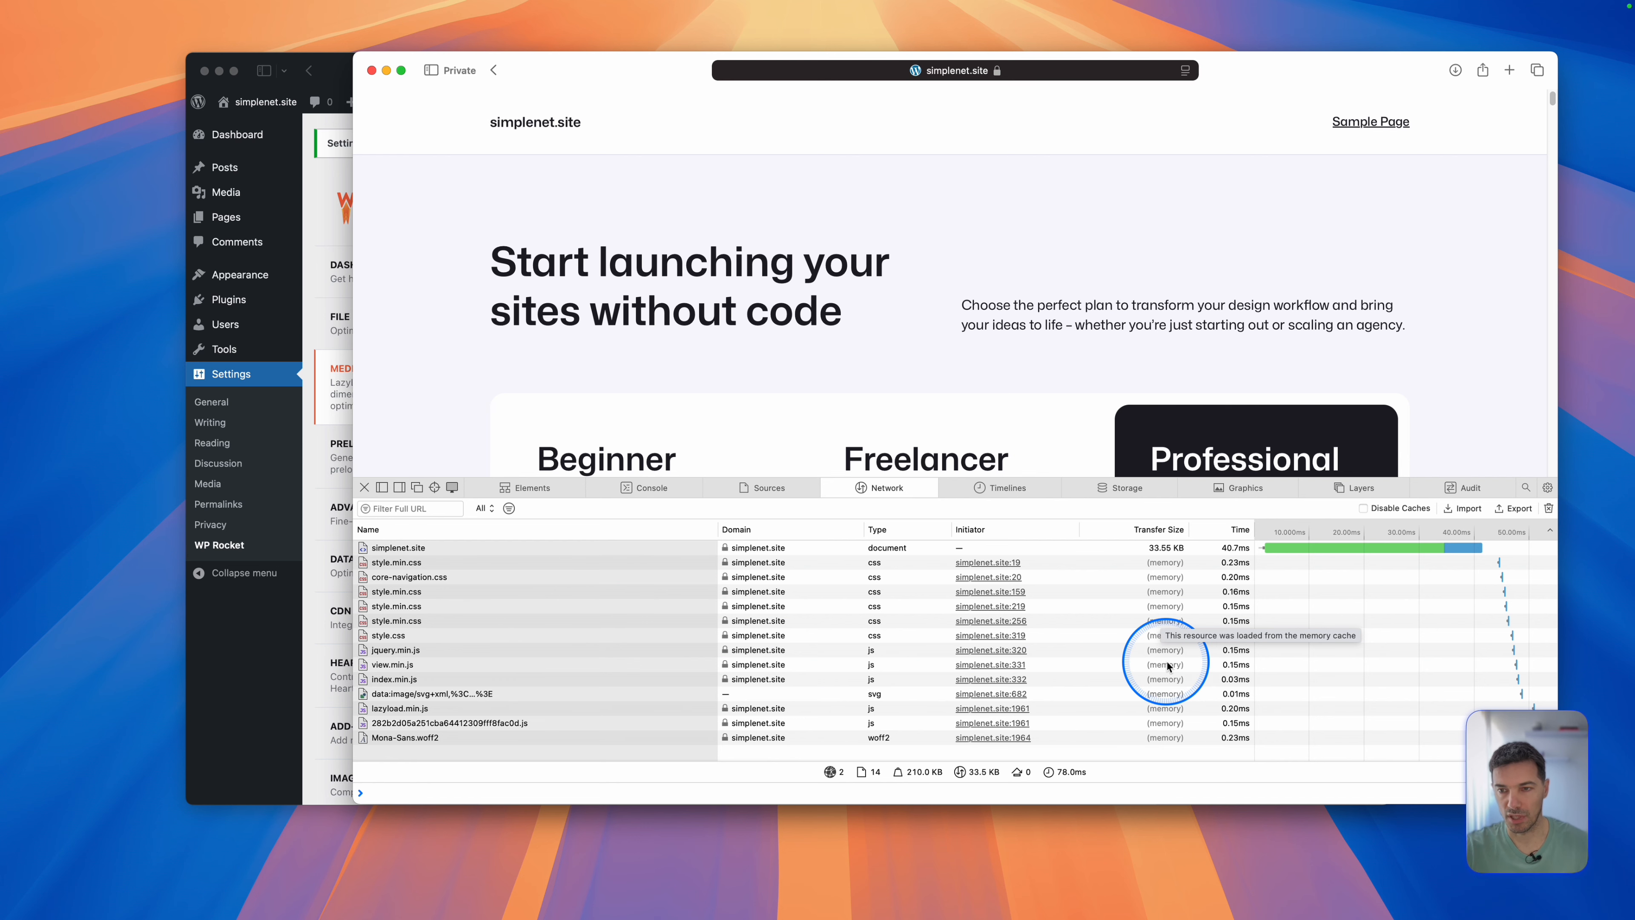
# Turn Disable Caches back on, reload the homepage to check its uncached load time, and close the Web Inspector.
pyautogui.click(1363, 508)
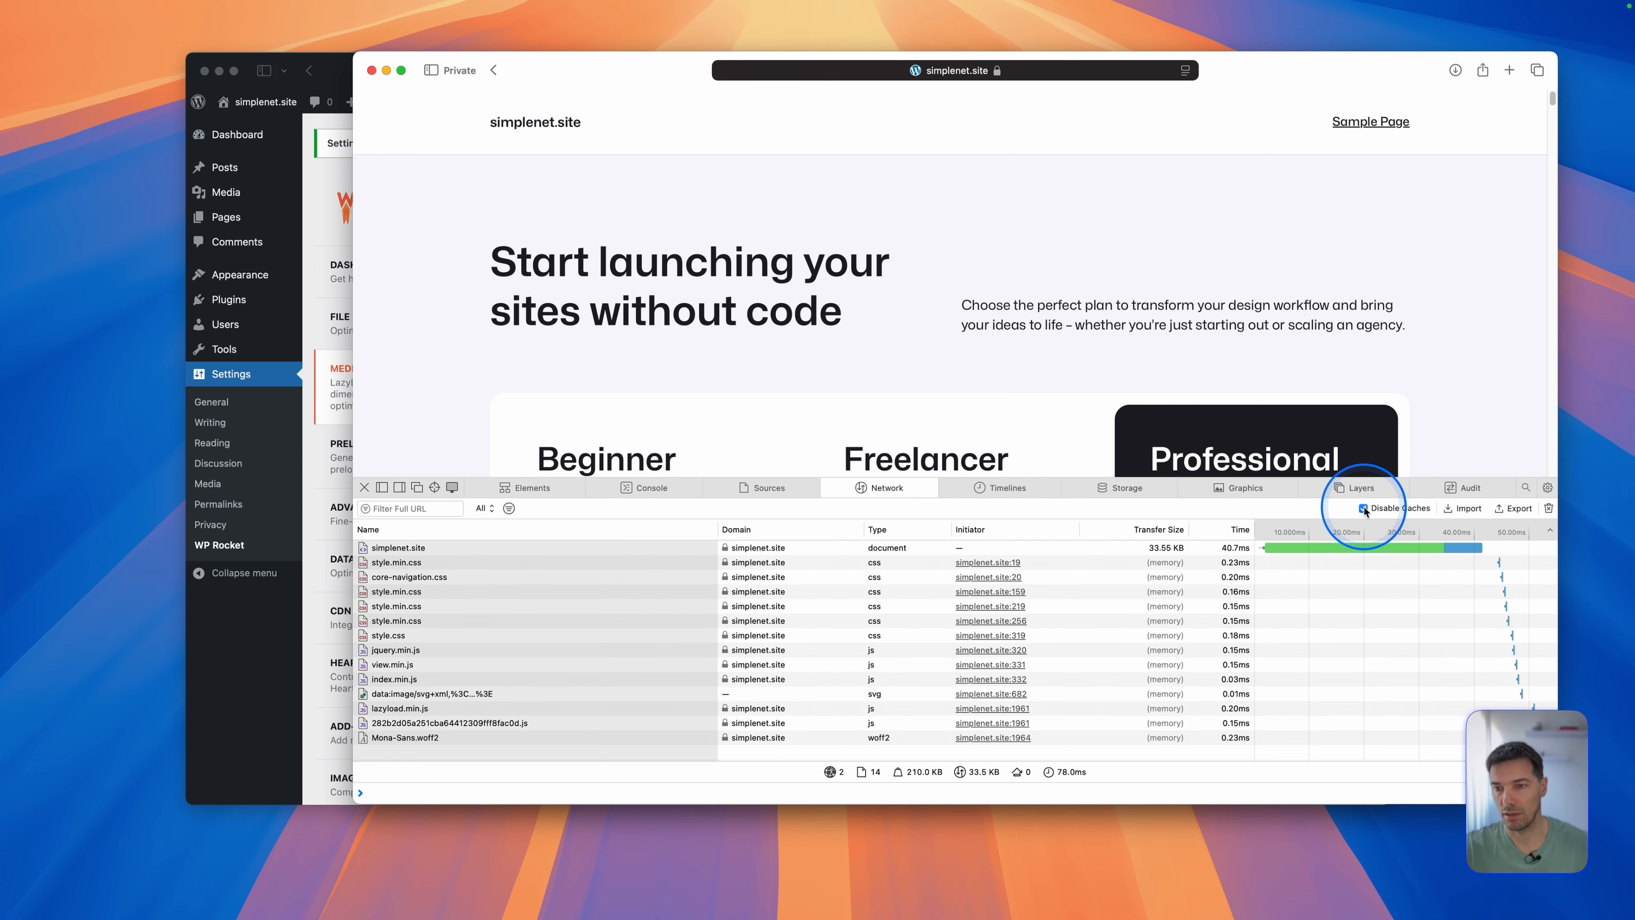
pyautogui.press('super+r')
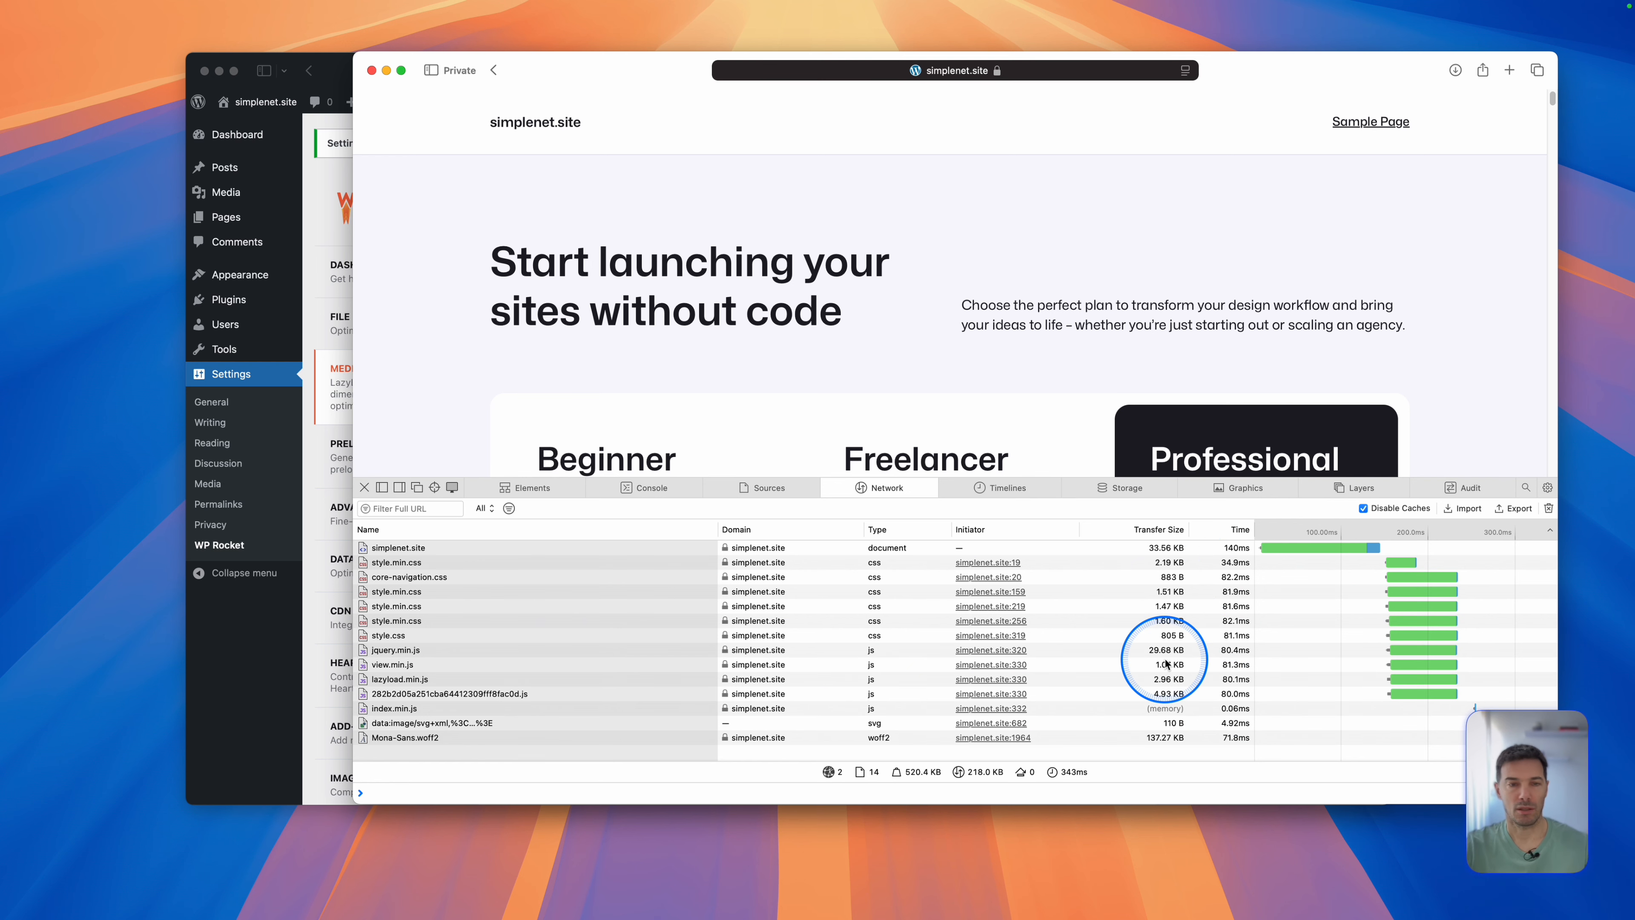
pyautogui.click(364, 487)
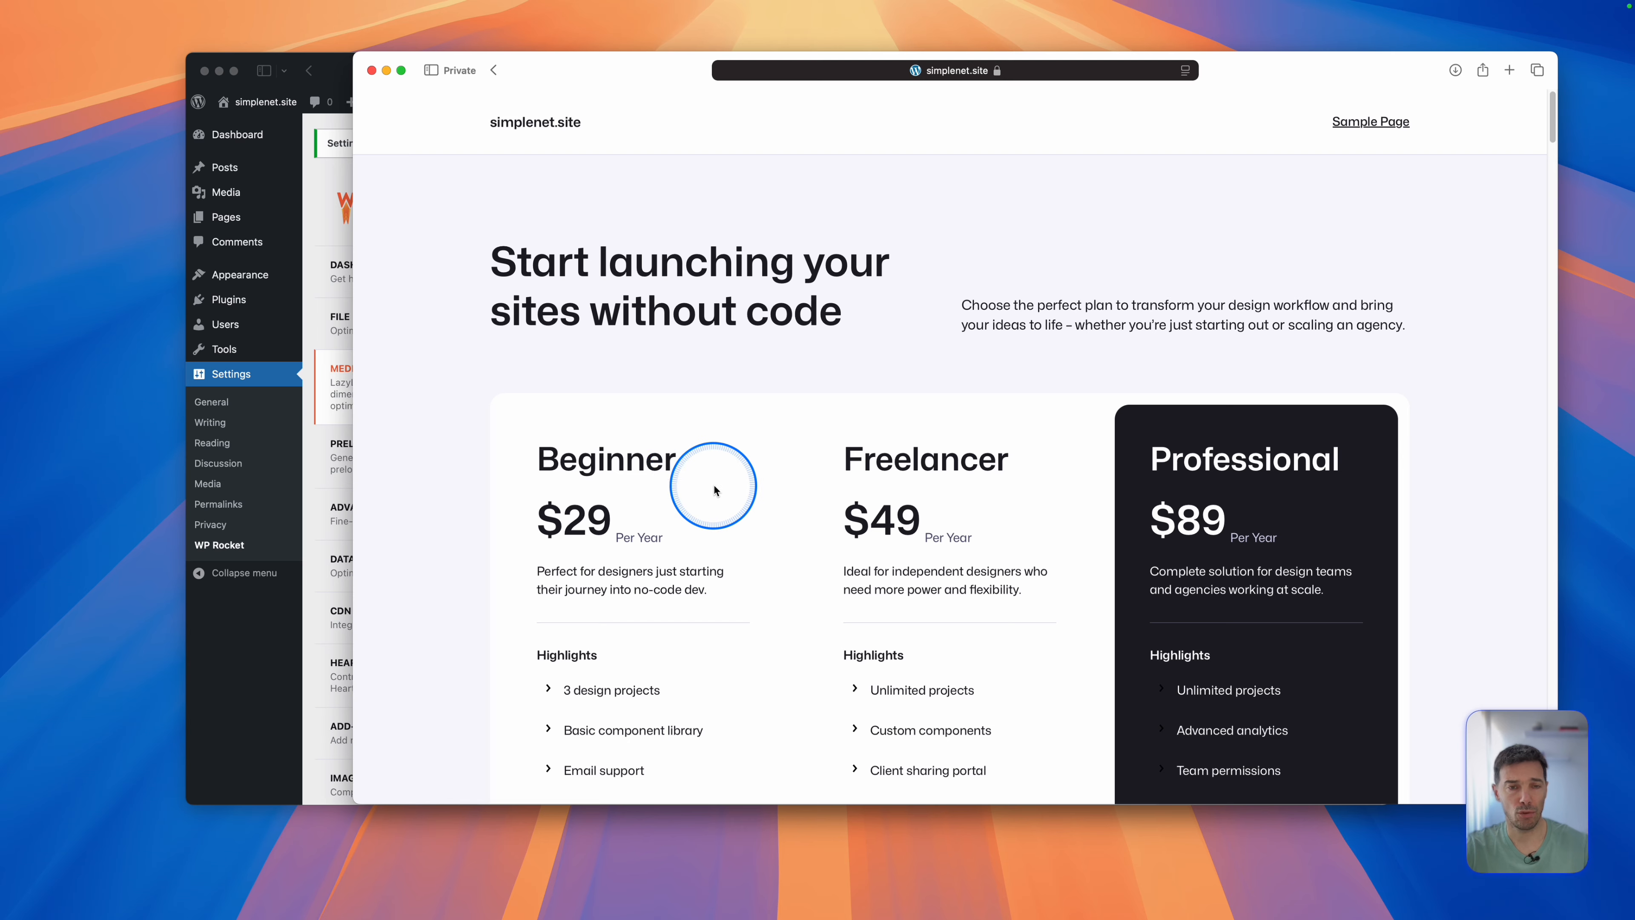
# Look through the whole homepage down to the footer to check that its sections and images display properly.
pyautogui.scroll(-7, 714, 484)
pyautogui.scroll(-8, 920, 525)
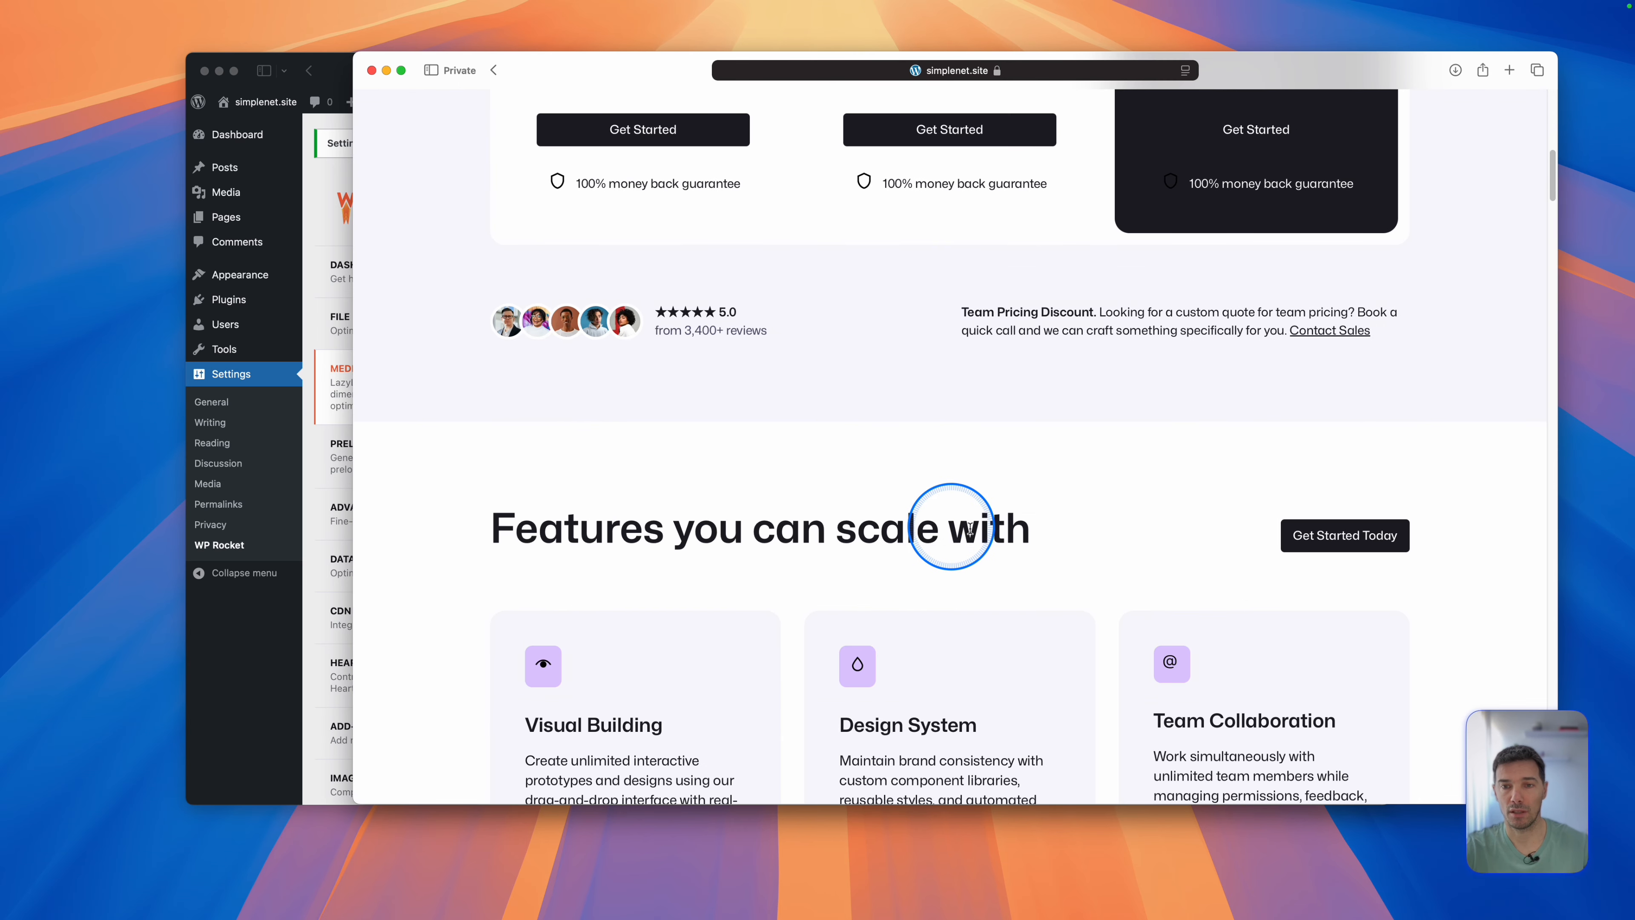
pyautogui.scroll(-5, 1055, 477)
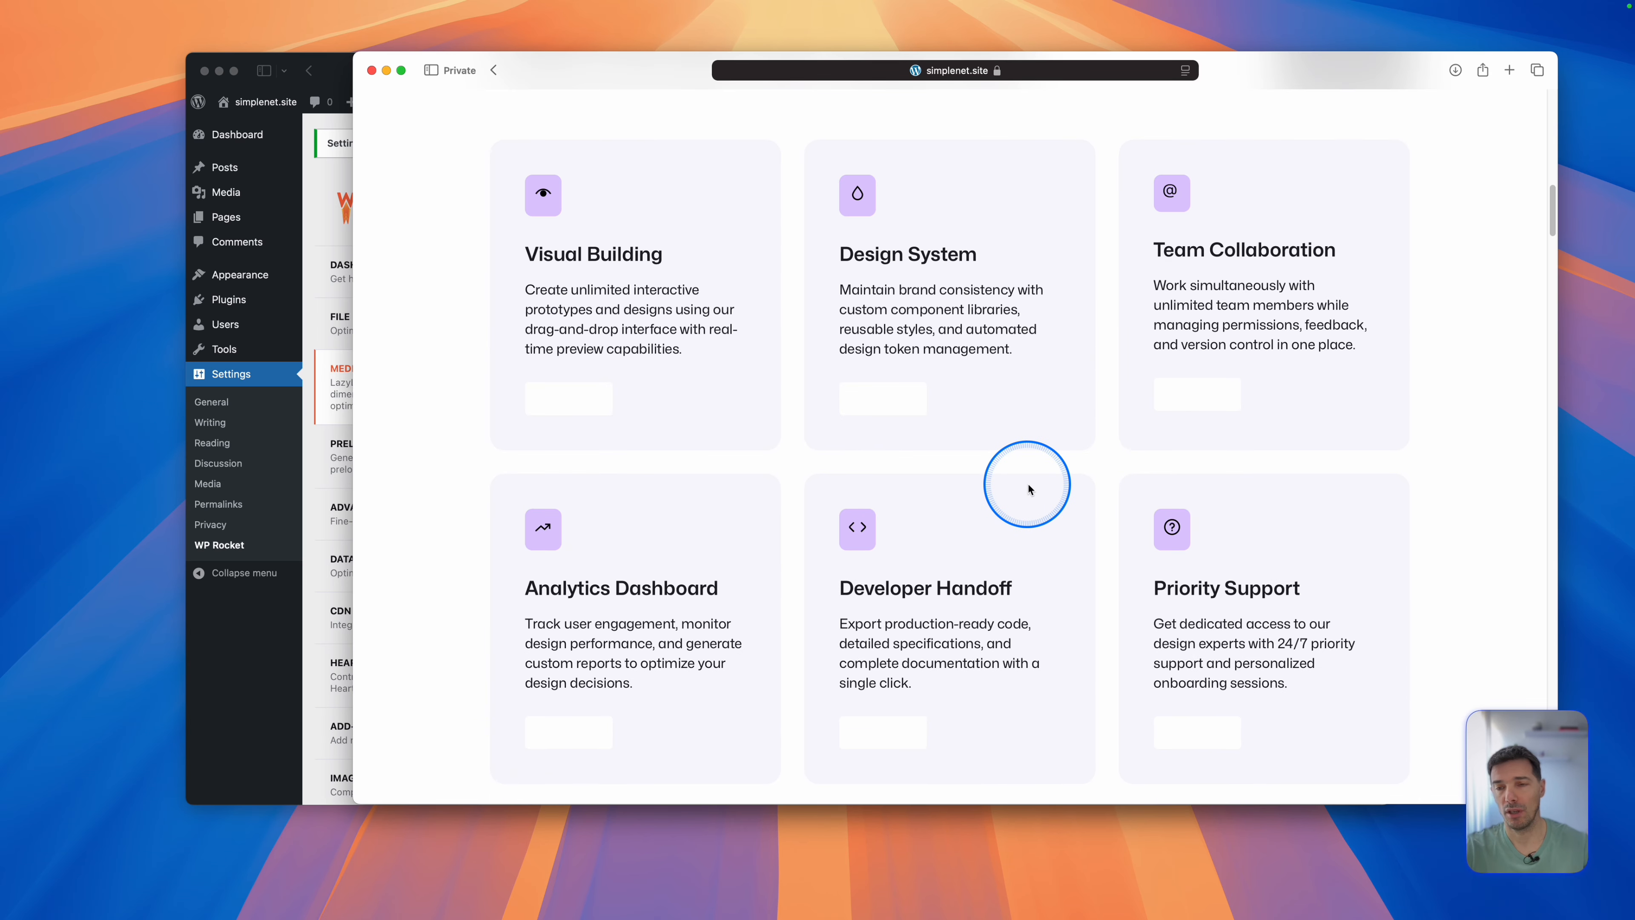
pyautogui.scroll(-12, 1025, 488)
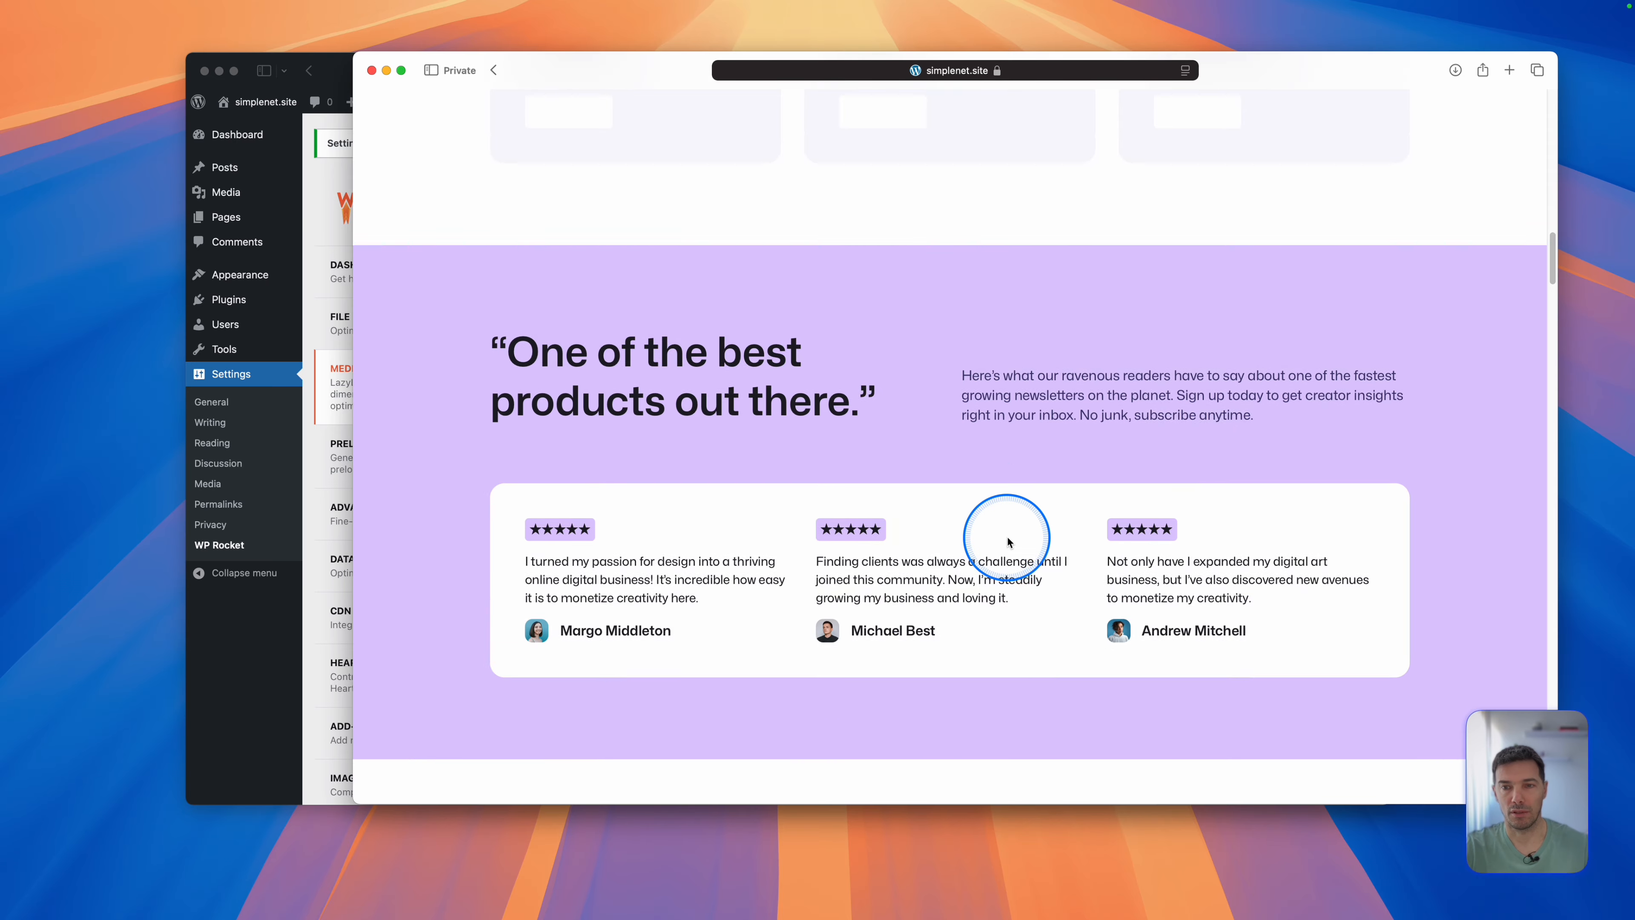
pyautogui.scroll(-15, 1002, 538)
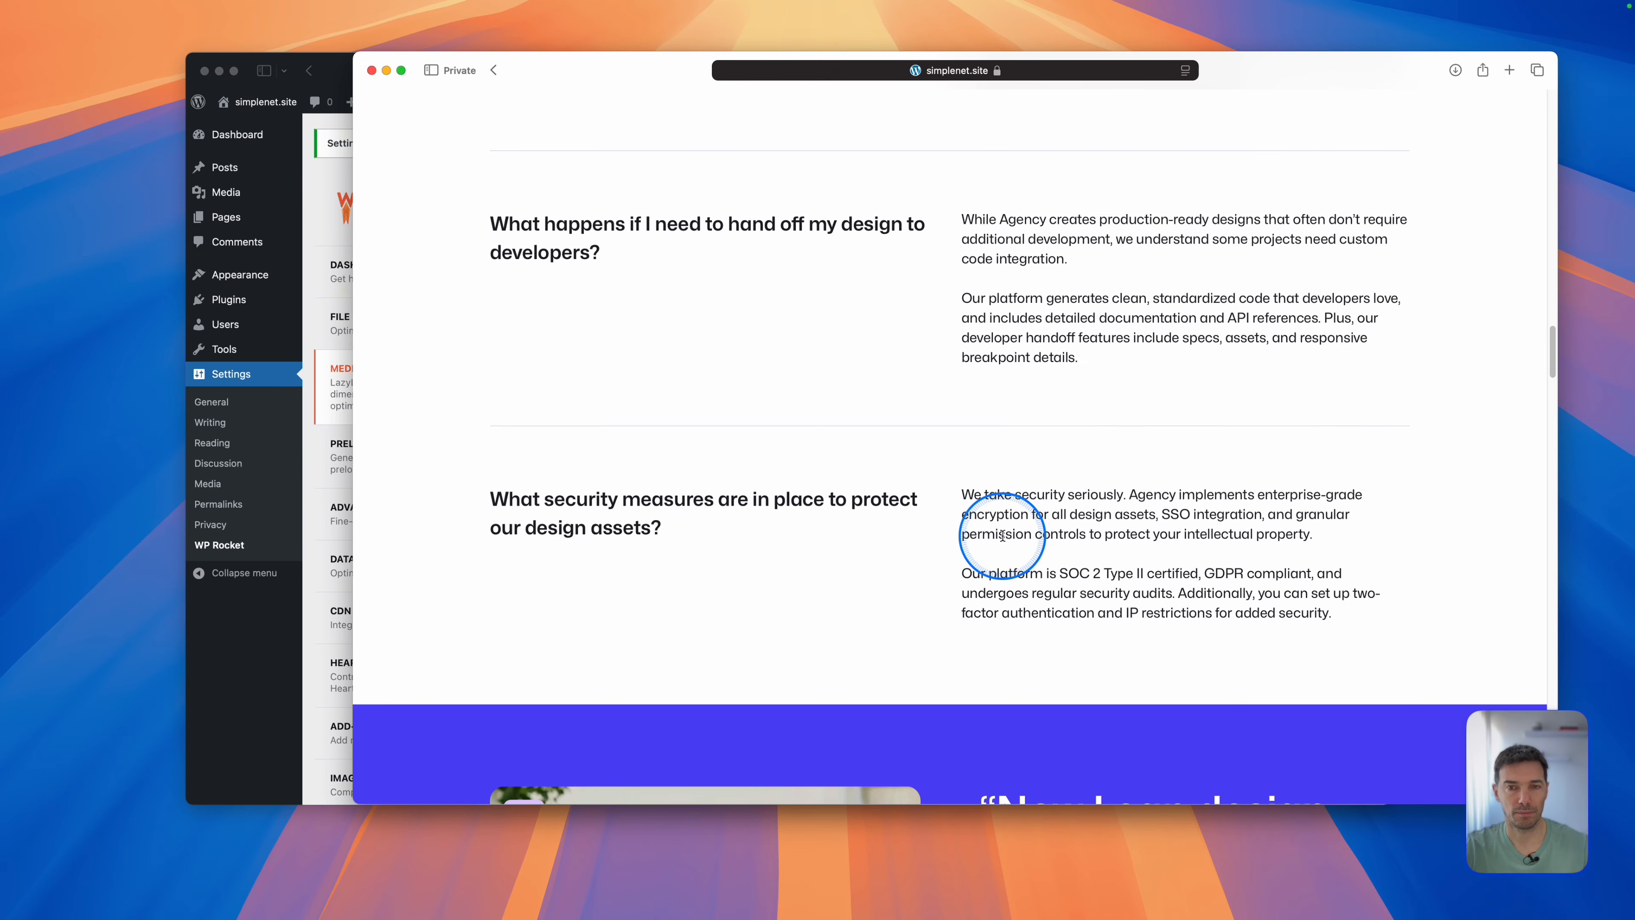
pyautogui.scroll(-15, 1002, 536)
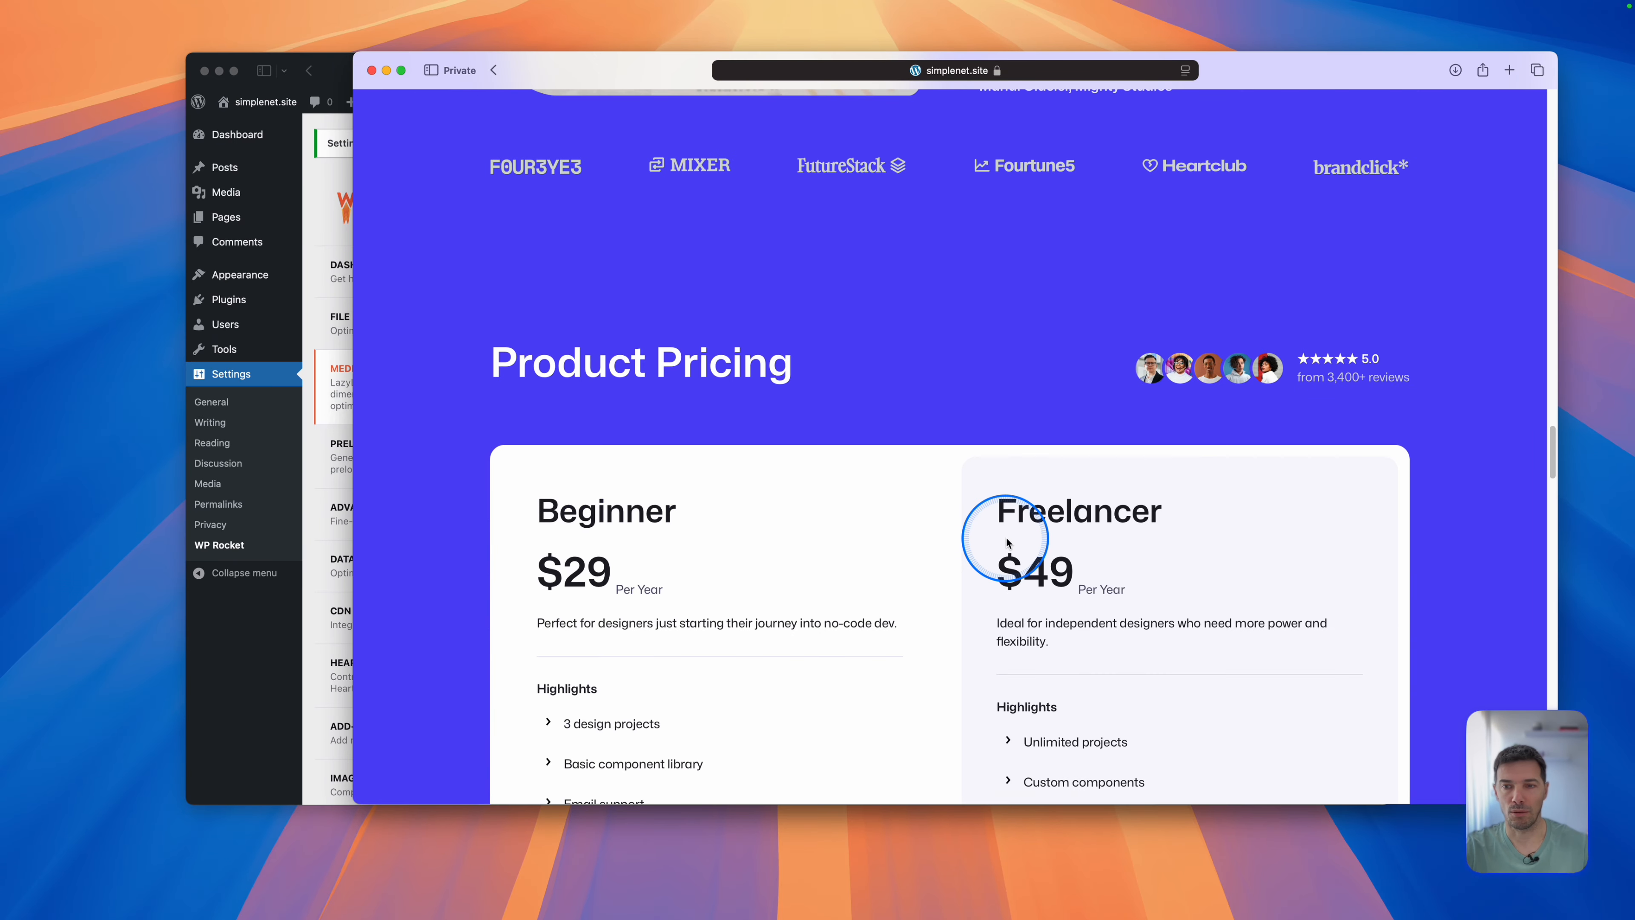
pyautogui.scroll(-12, 1008, 543)
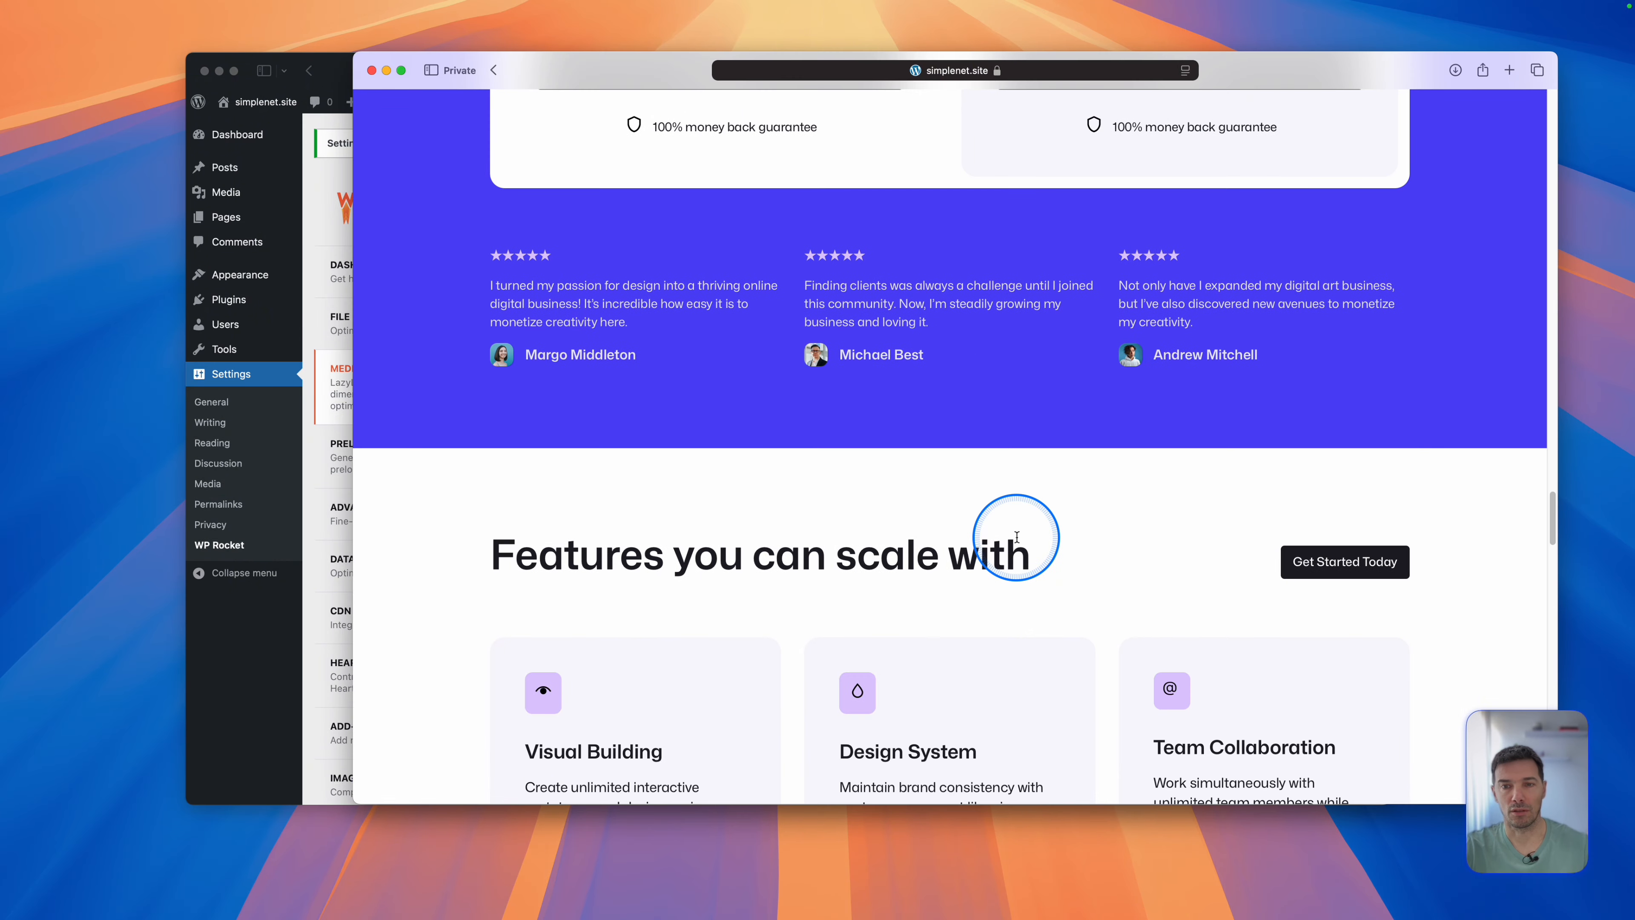
pyautogui.scroll(-5, 1016, 536)
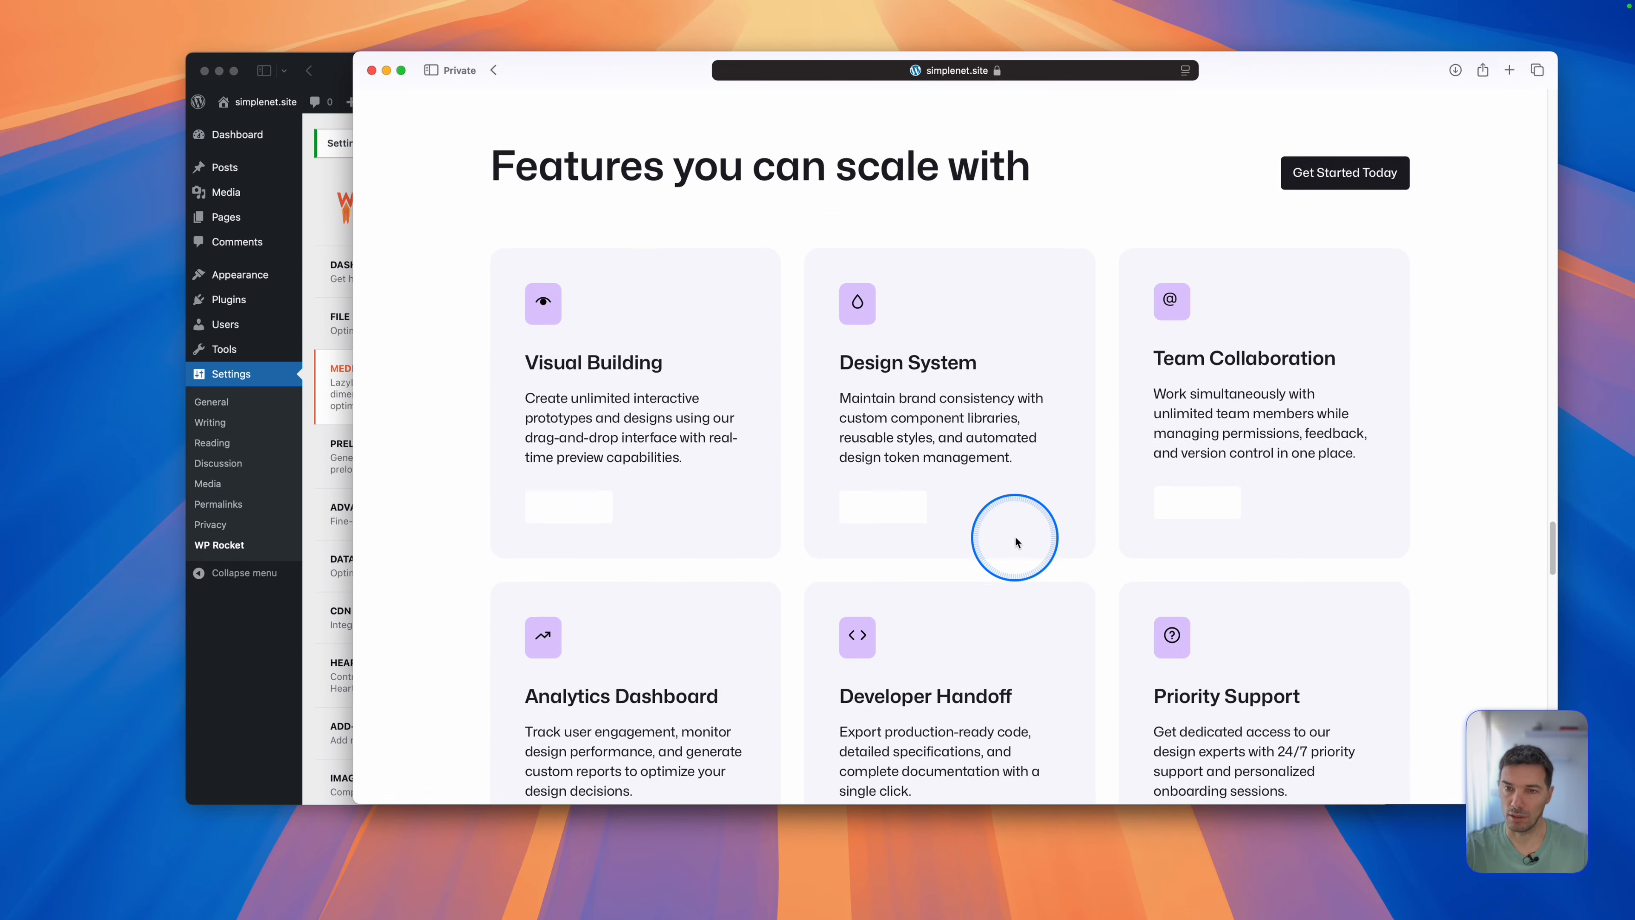
pyautogui.scroll(-15, 1016, 536)
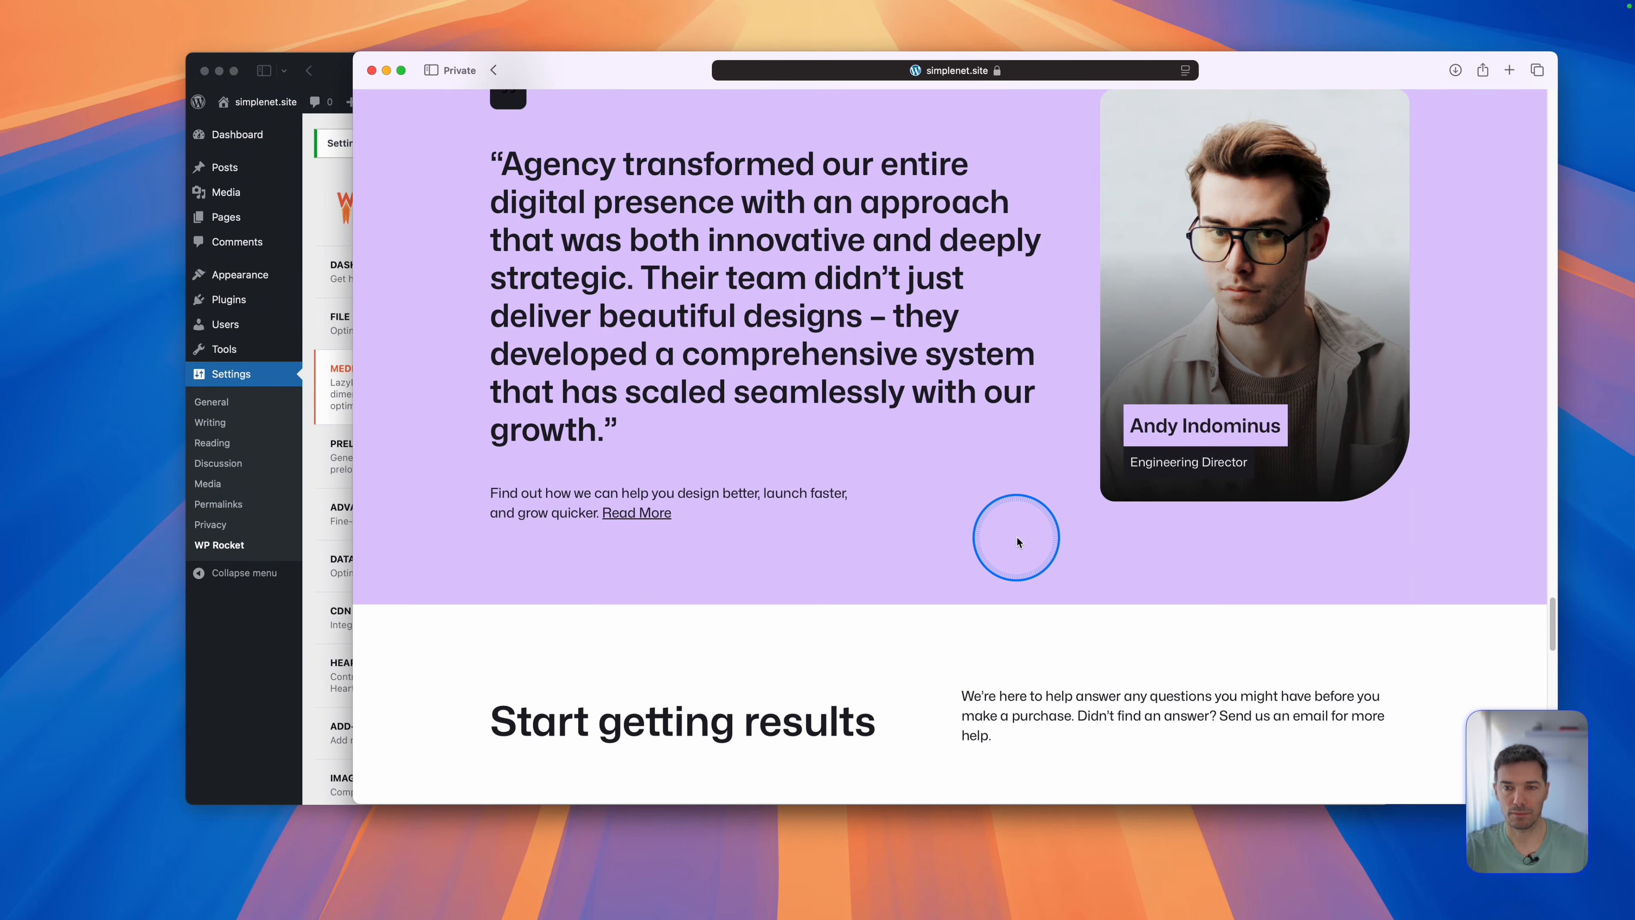
pyautogui.scroll(-15, 1017, 538)
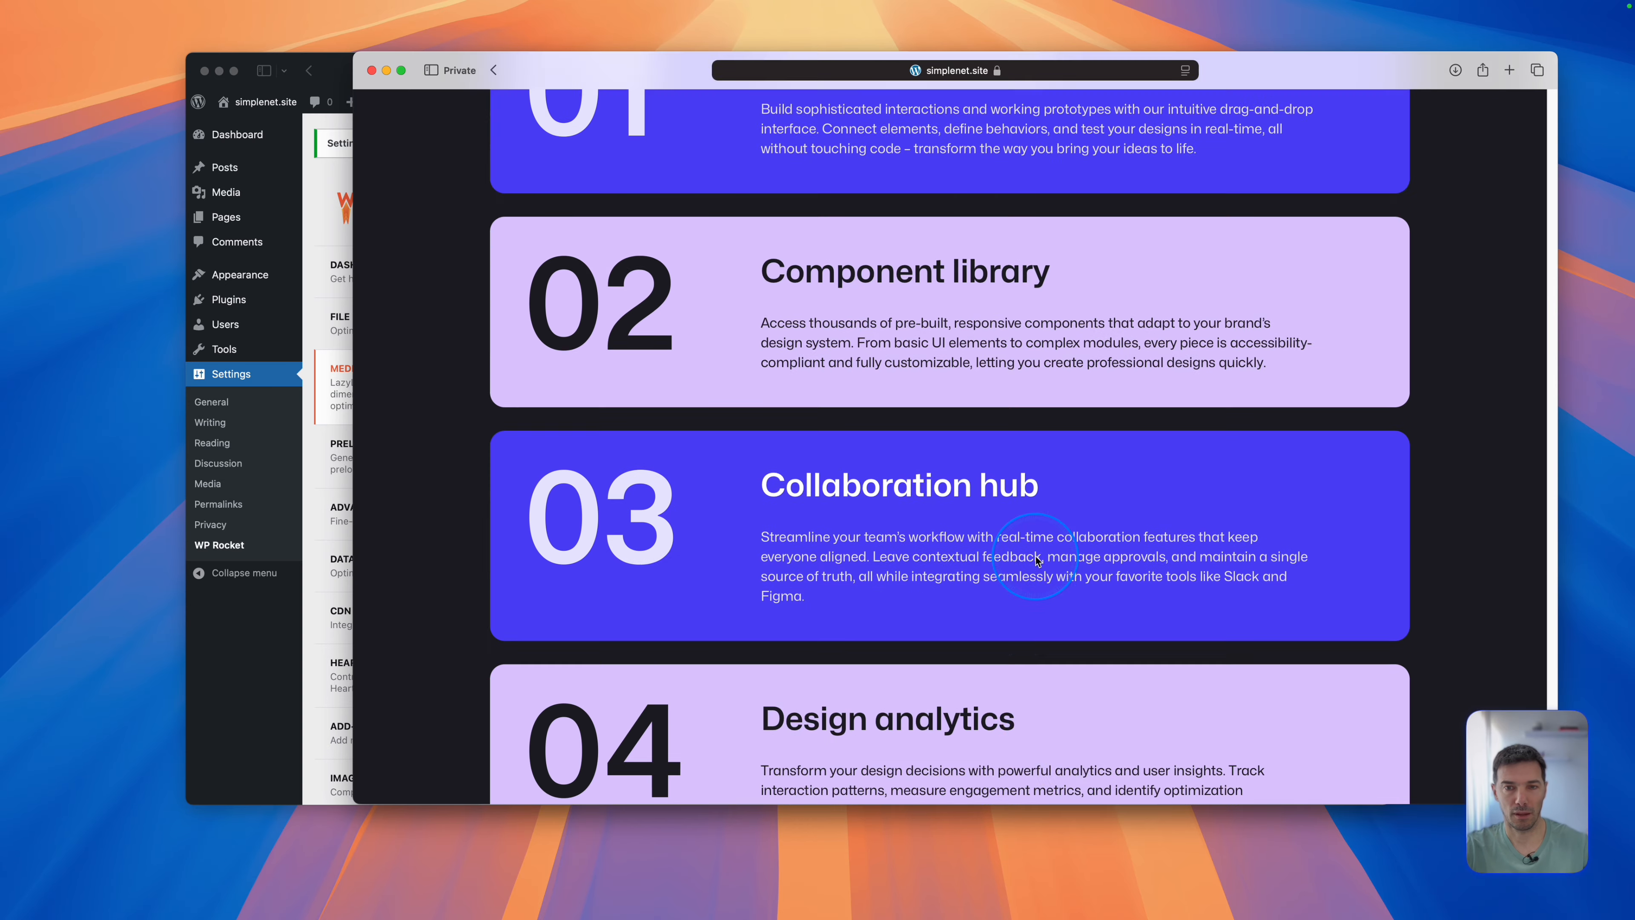
pyautogui.scroll(-4, 1036, 561)
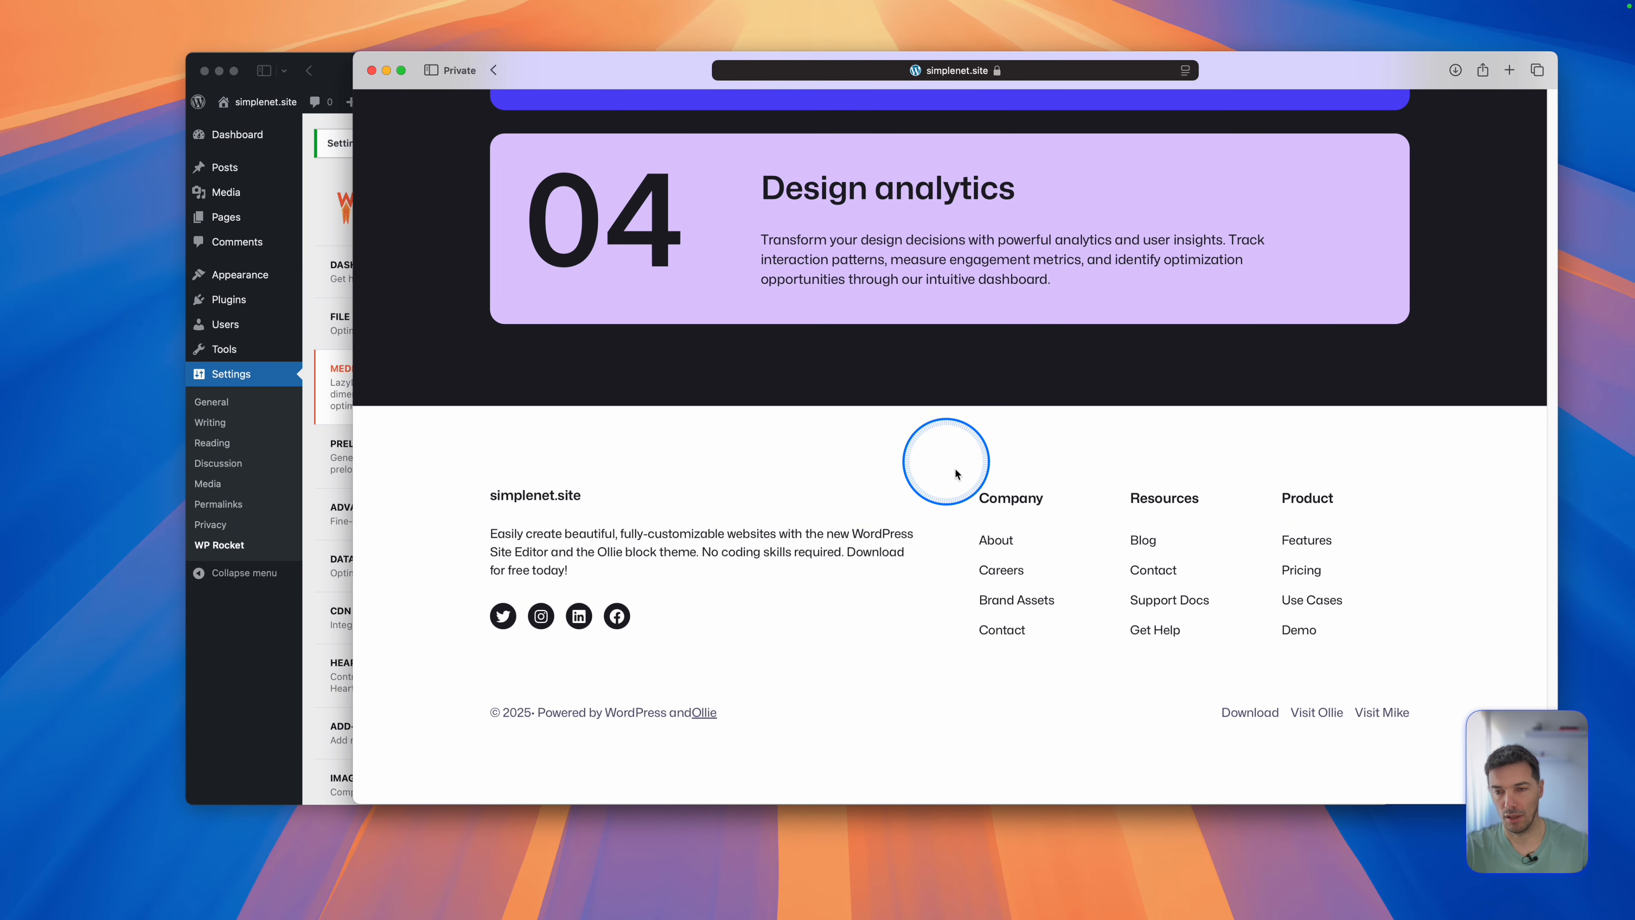
# Close the private window and review the CSS and JavaScript options in WP Rocket's File Optimization settings.
pyautogui.click(371, 70)
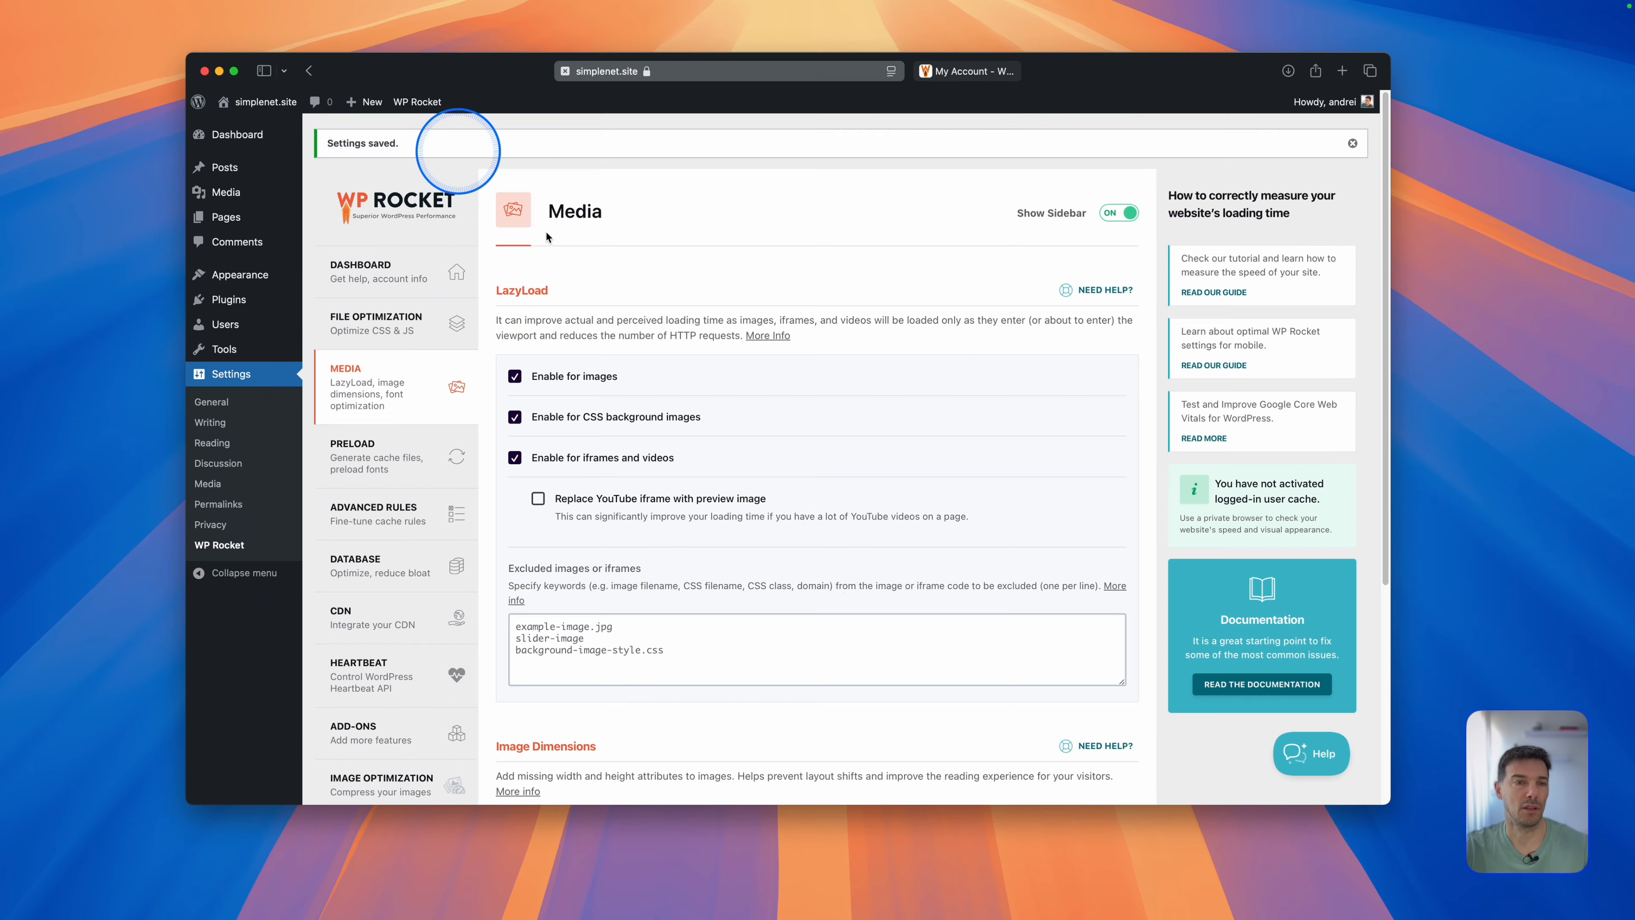
pyautogui.click(380, 322)
pyautogui.scroll(-2, 701, 473)
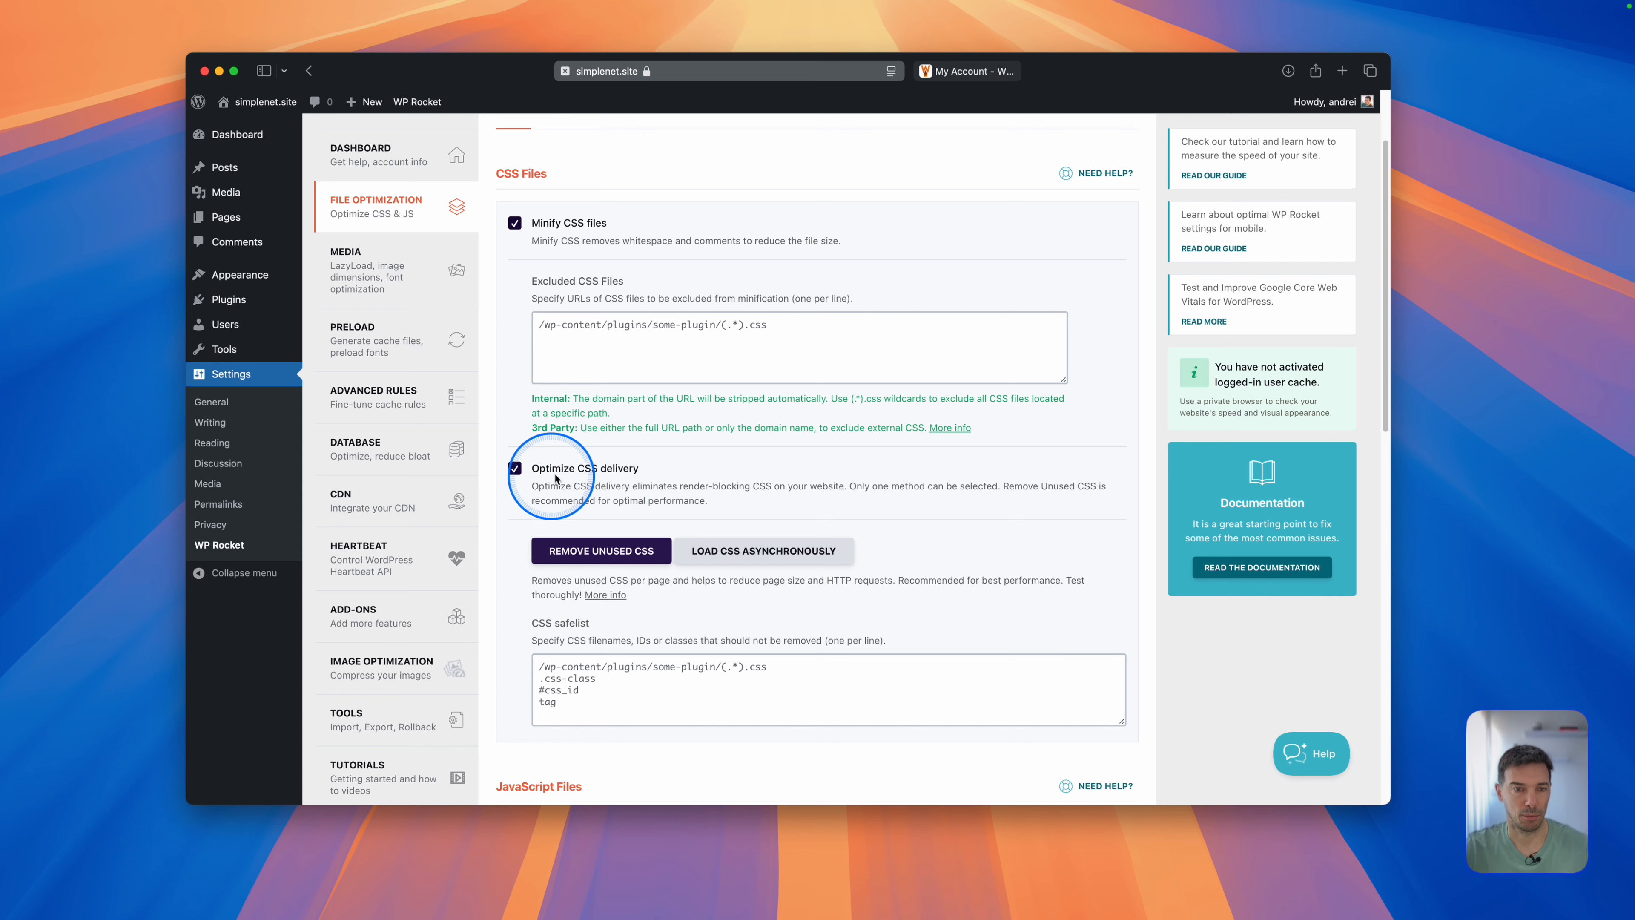
pyautogui.scroll(-6, 566, 534)
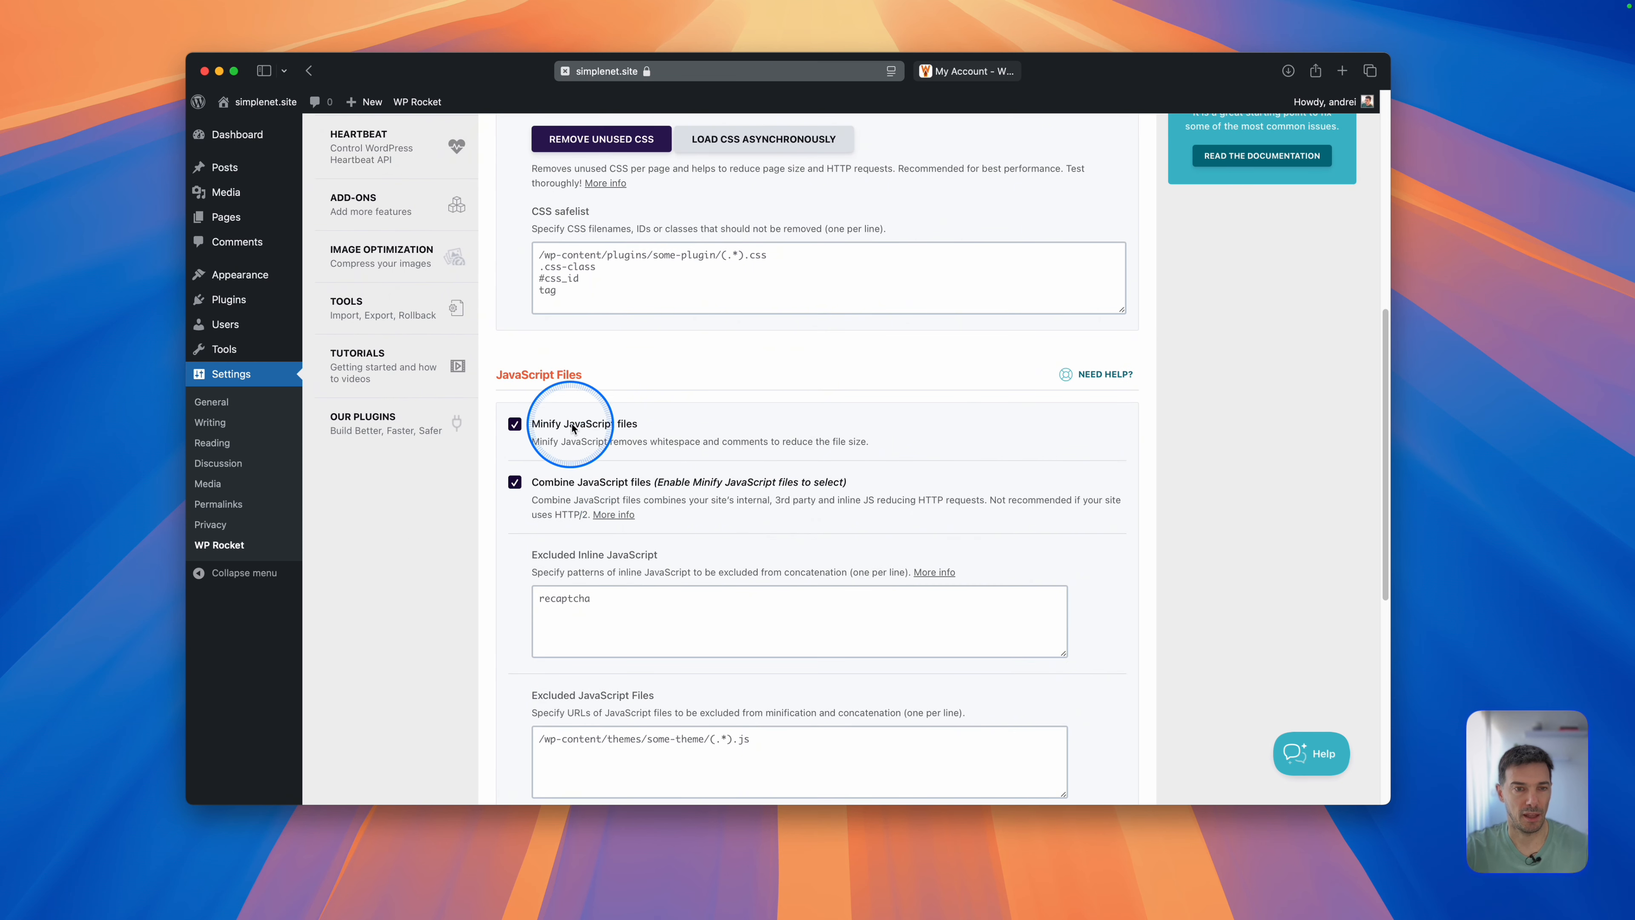
pyautogui.scroll(-1, 604, 488)
pyautogui.scroll(-3, 605, 488)
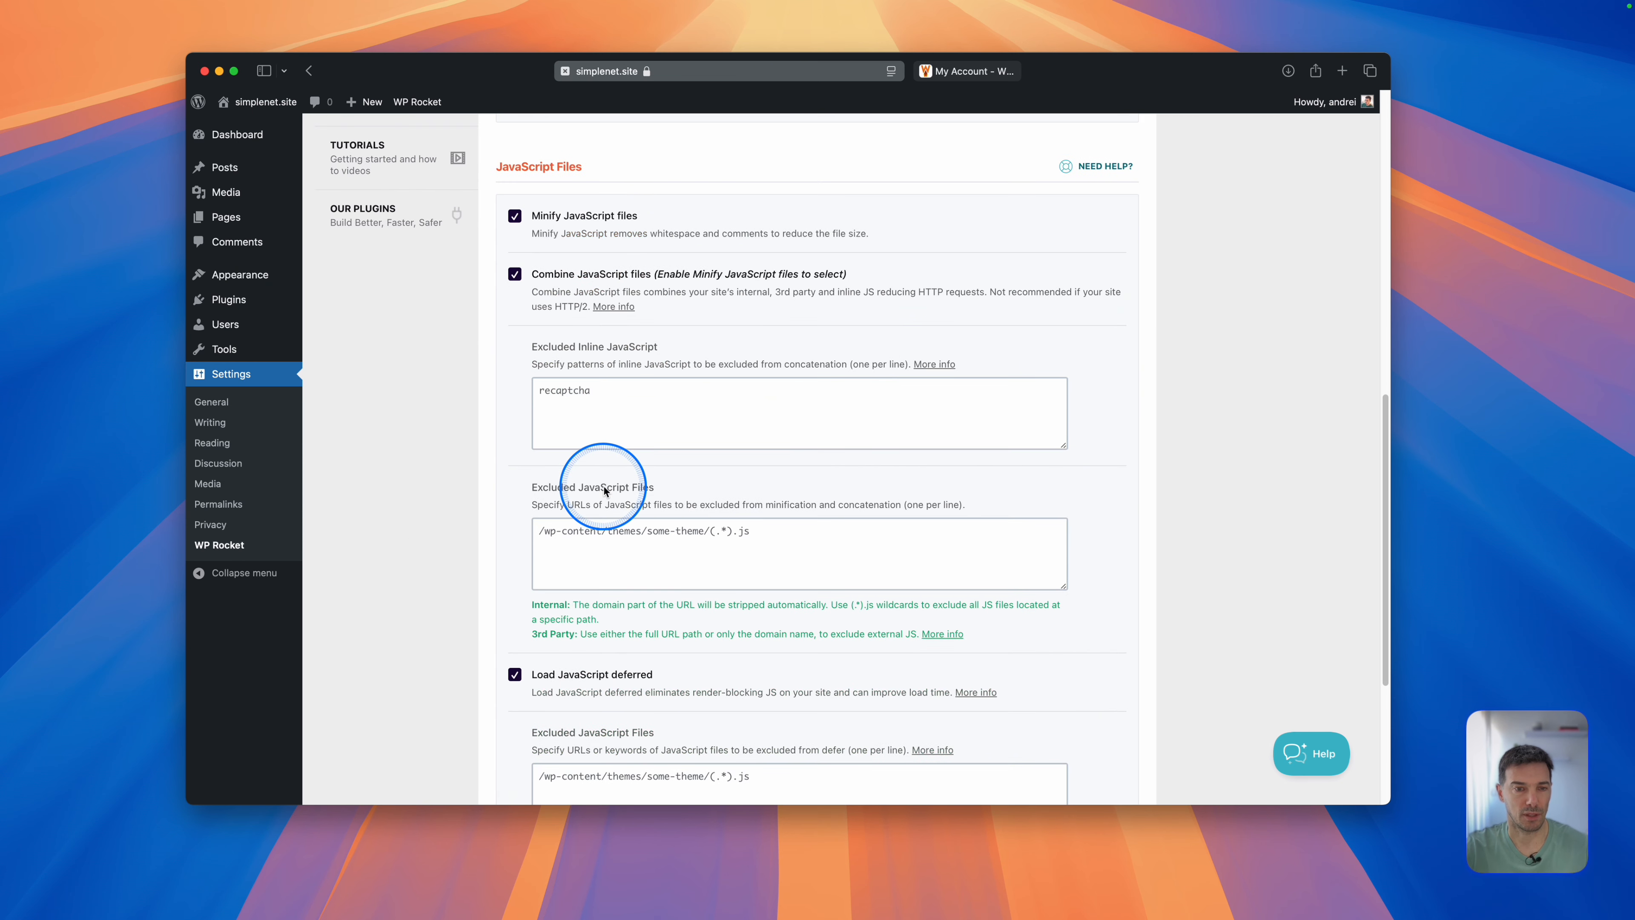
pyautogui.scroll(-3, 721, 444)
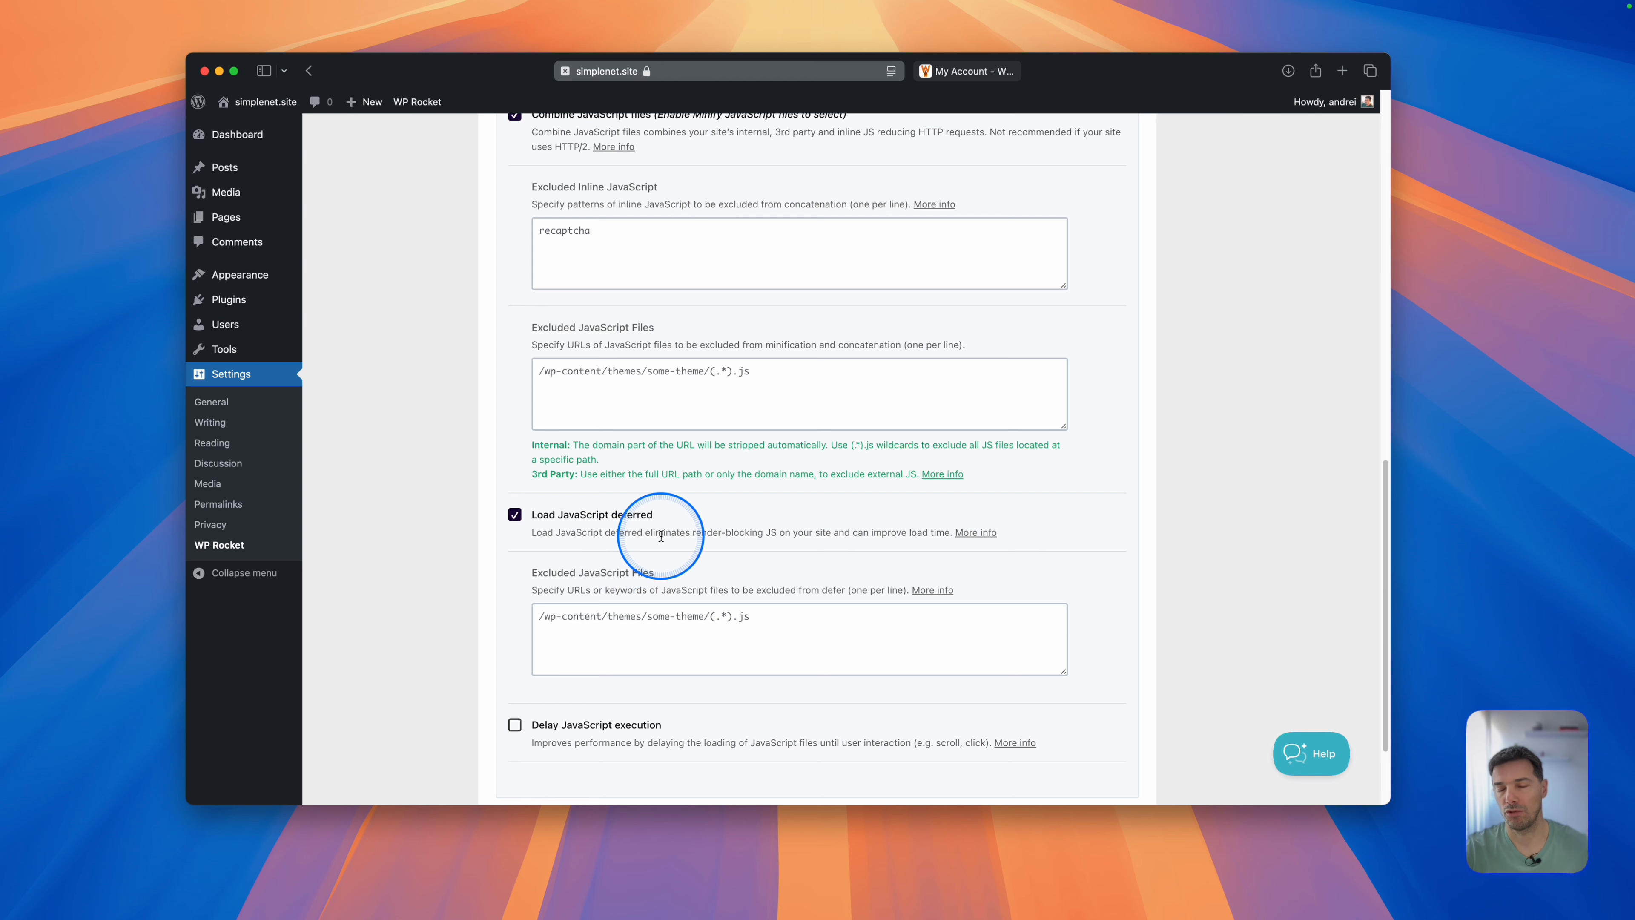
pyautogui.scroll(-2, 802, 547)
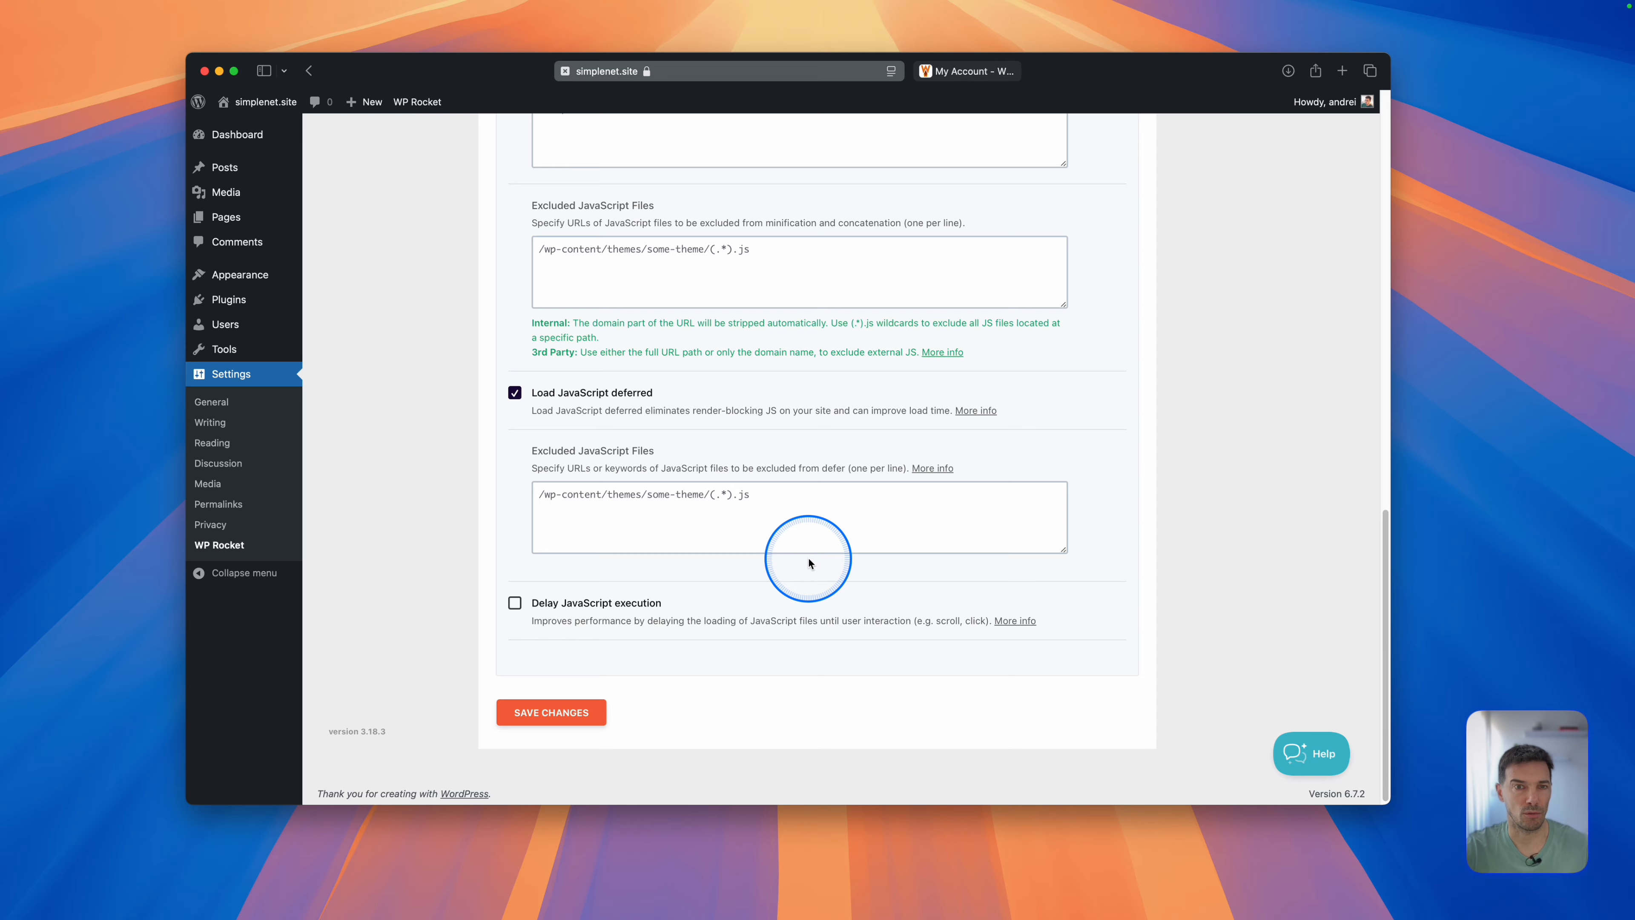
pyautogui.scroll(5, 808, 557)
pyautogui.scroll(-5, 801, 515)
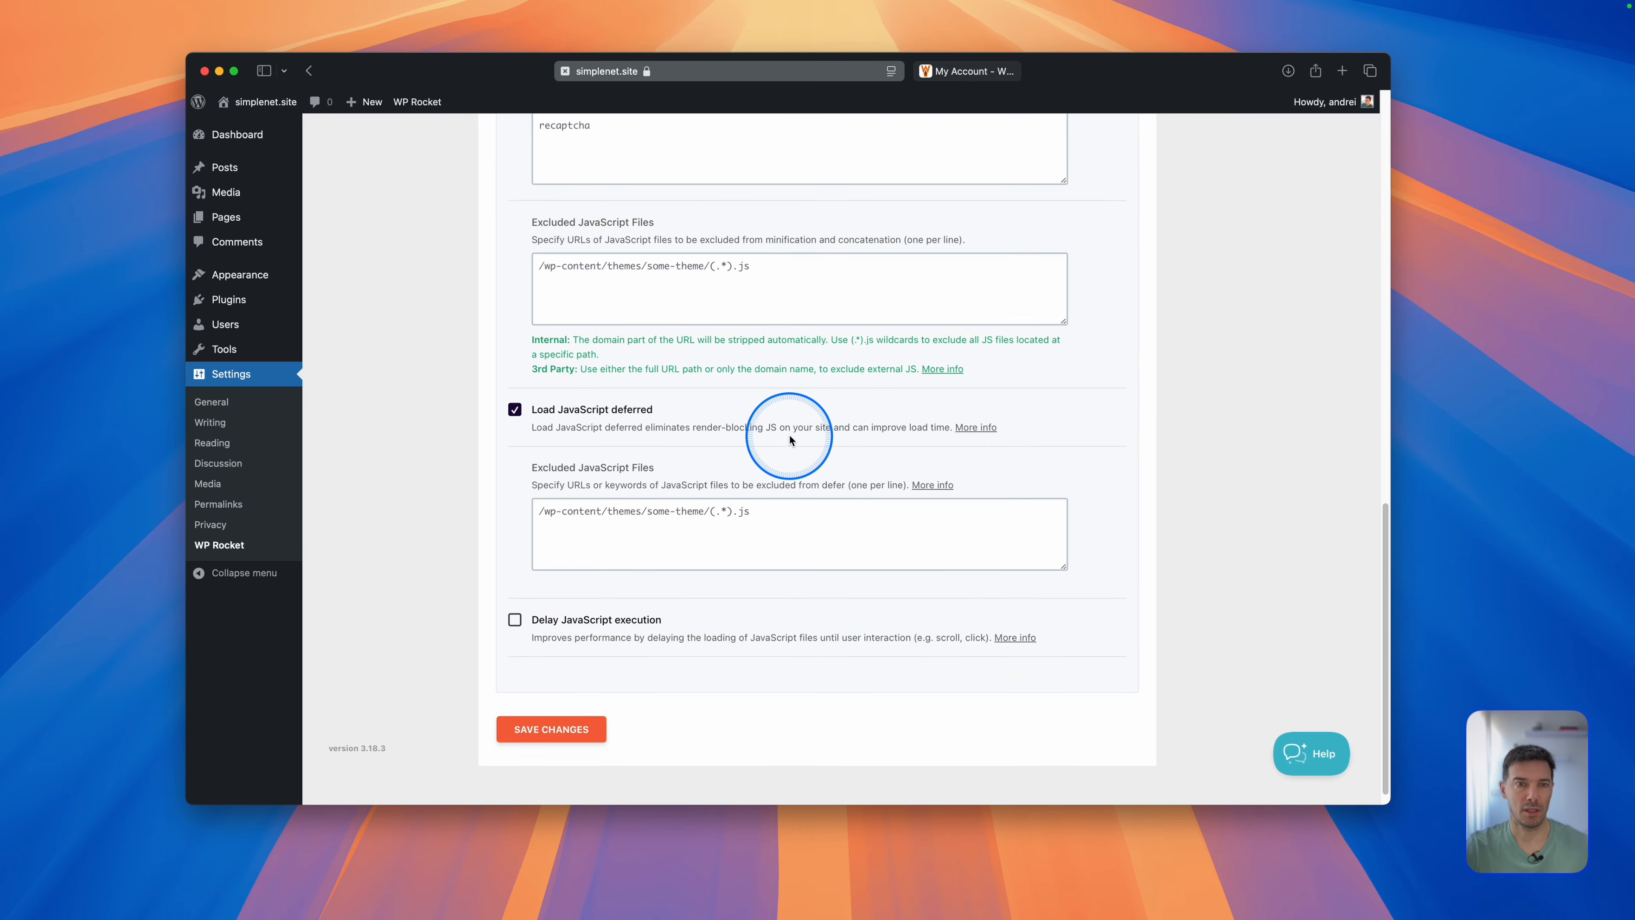
# Open the WP Rocket Dashboard to view its account details and Quick Actions.
pyautogui.scroll(15, 789, 436)
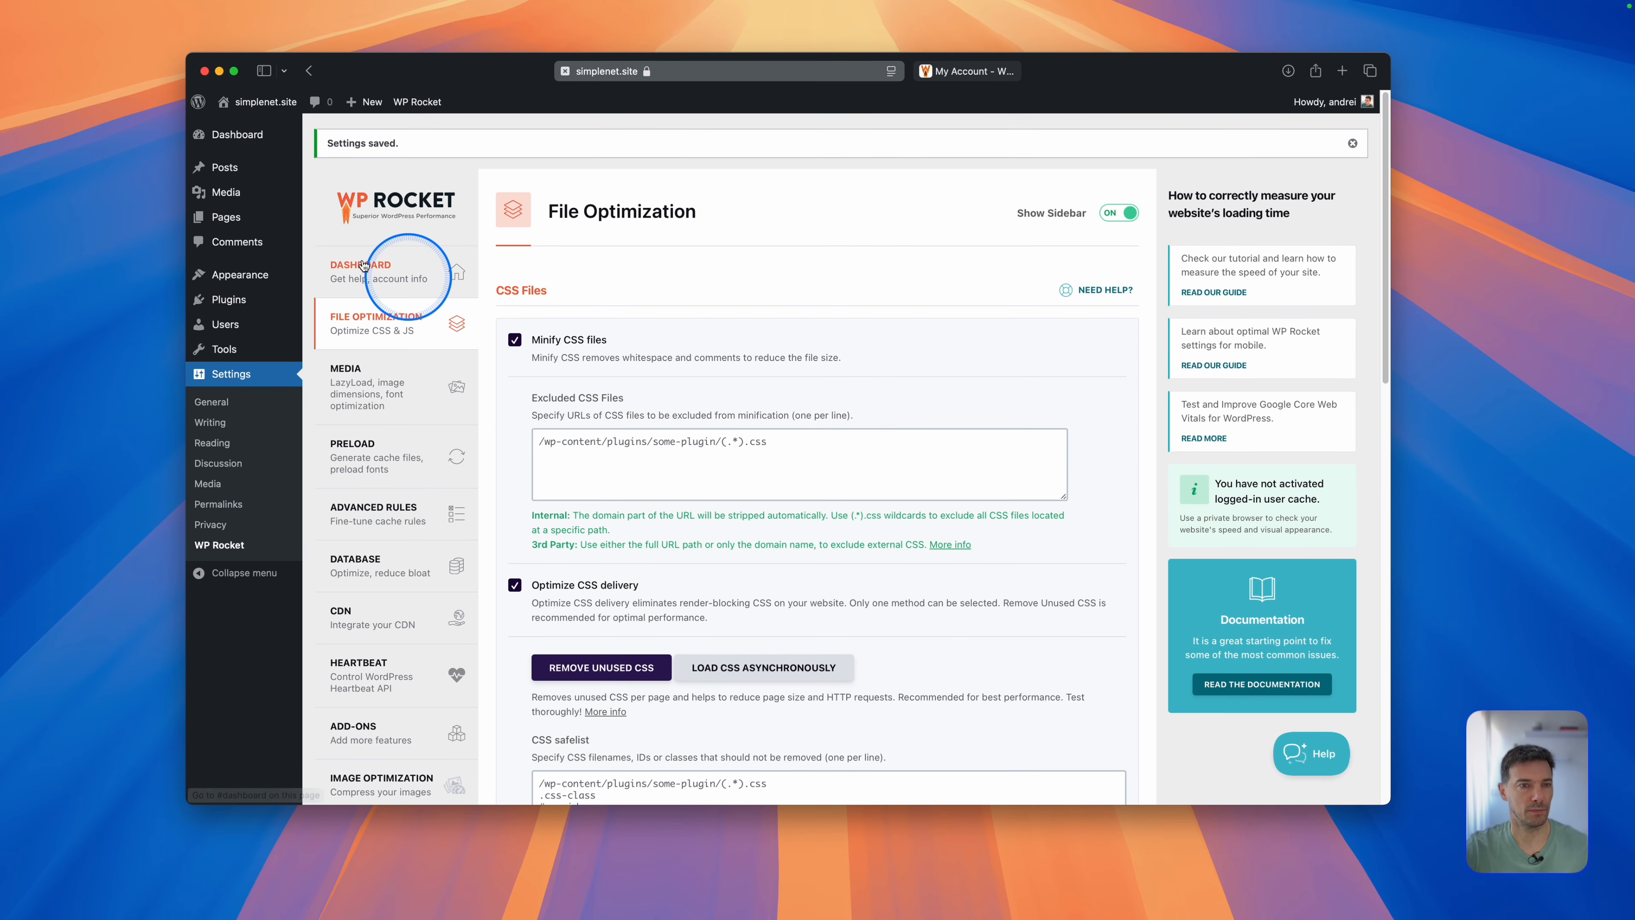
pyautogui.click(341, 268)
pyautogui.scroll(1, 837, 489)
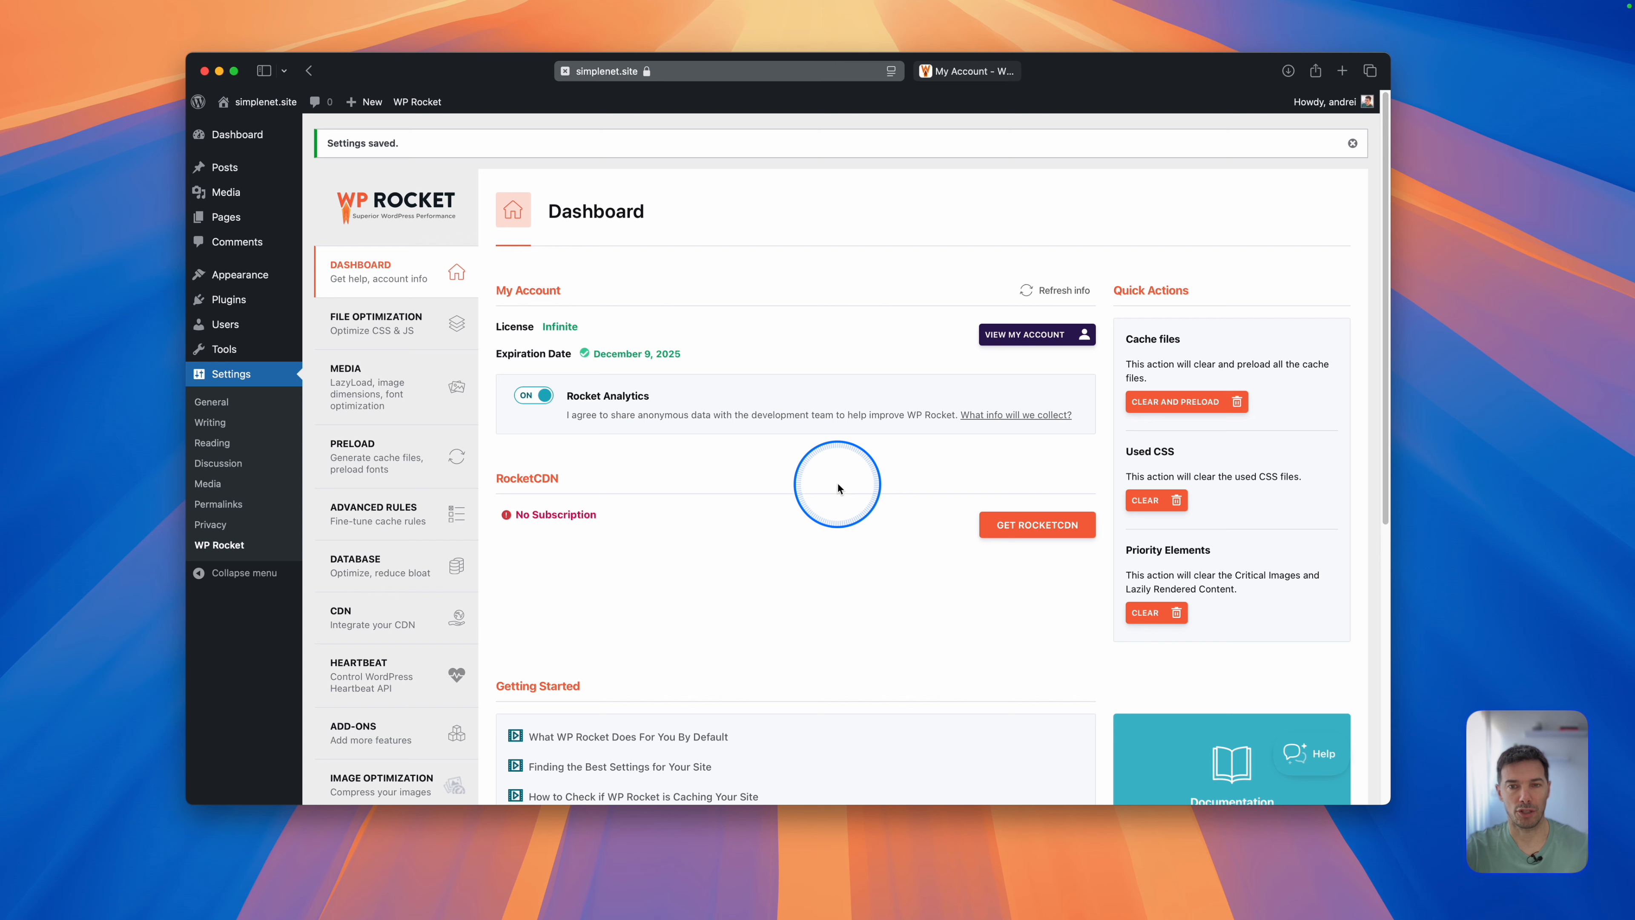